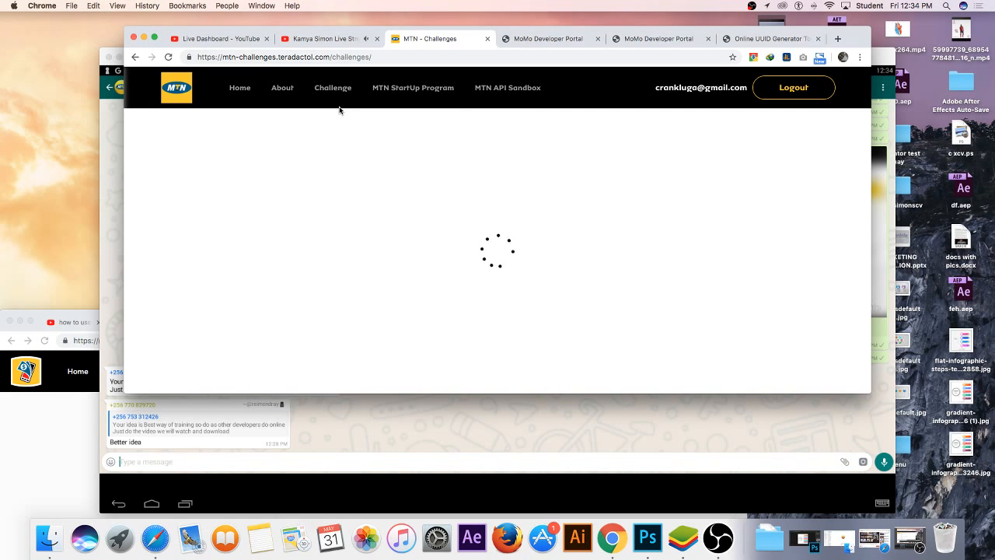
Step: Open the MoMo API documentation from the MoMo API Resources on the MTN challenges page
scroll(390, 171, "down", 3)
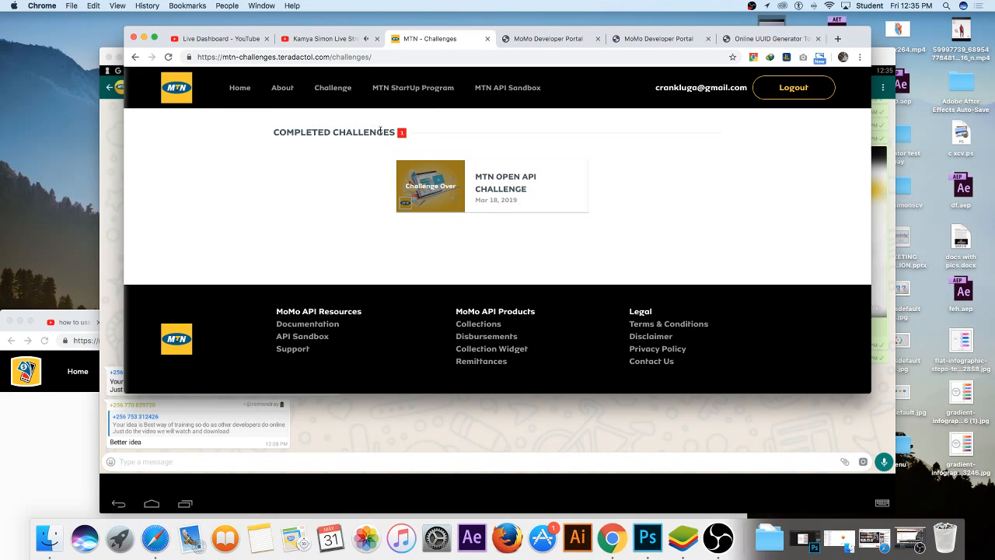
left_click(317, 327)
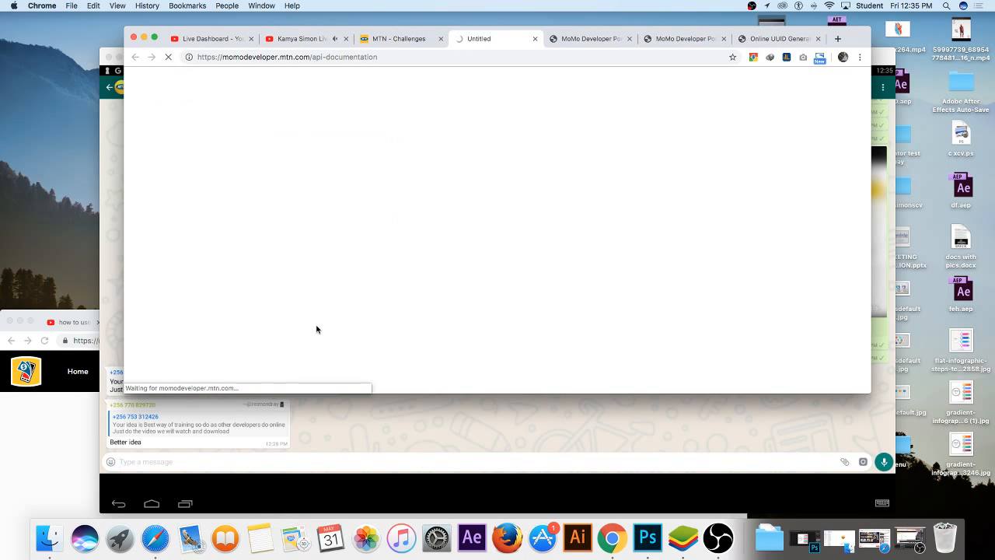
scroll(373, 293, "down", 4)
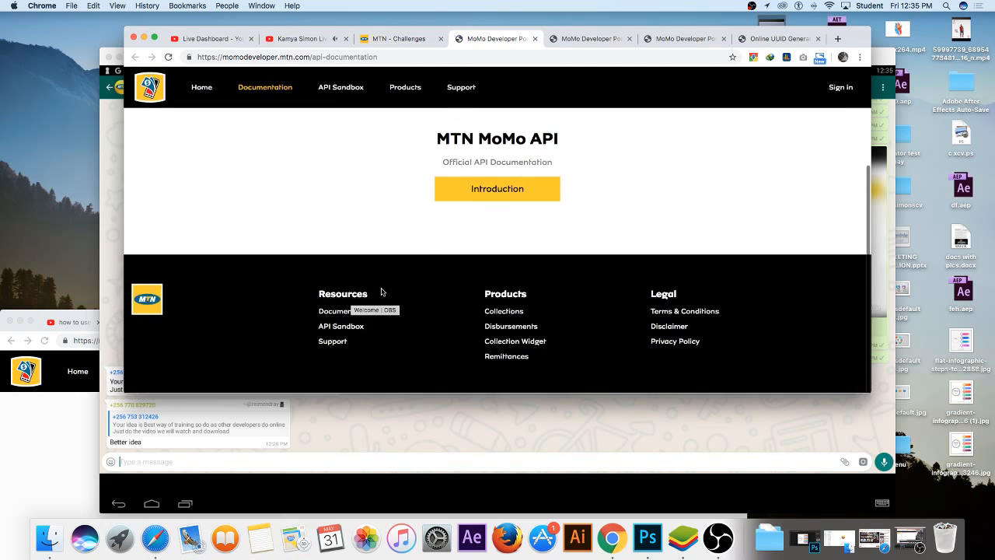
scroll(382, 288, "up", 3)
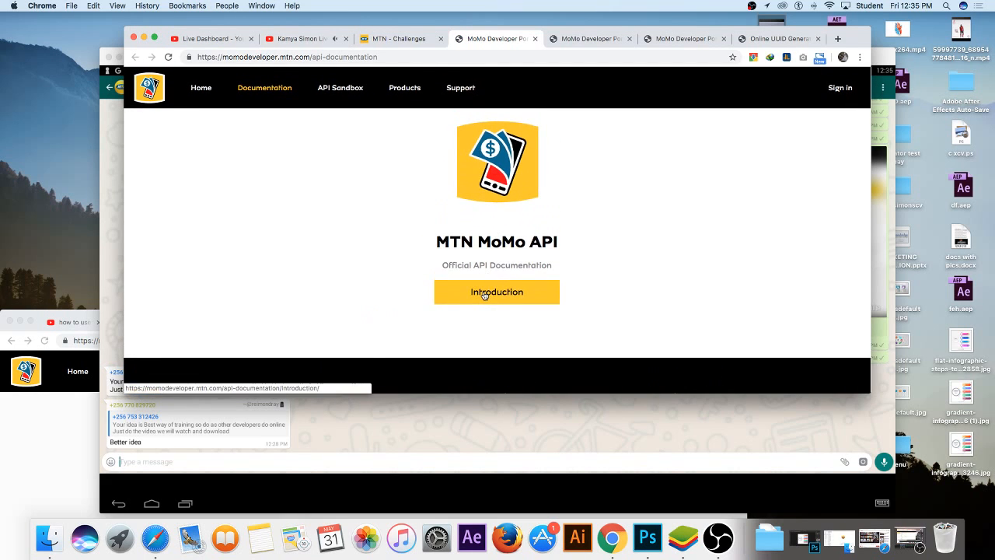
Step: Open the Introduction page of the MoMo API documentation and read through its design principles
left_click(483, 294)
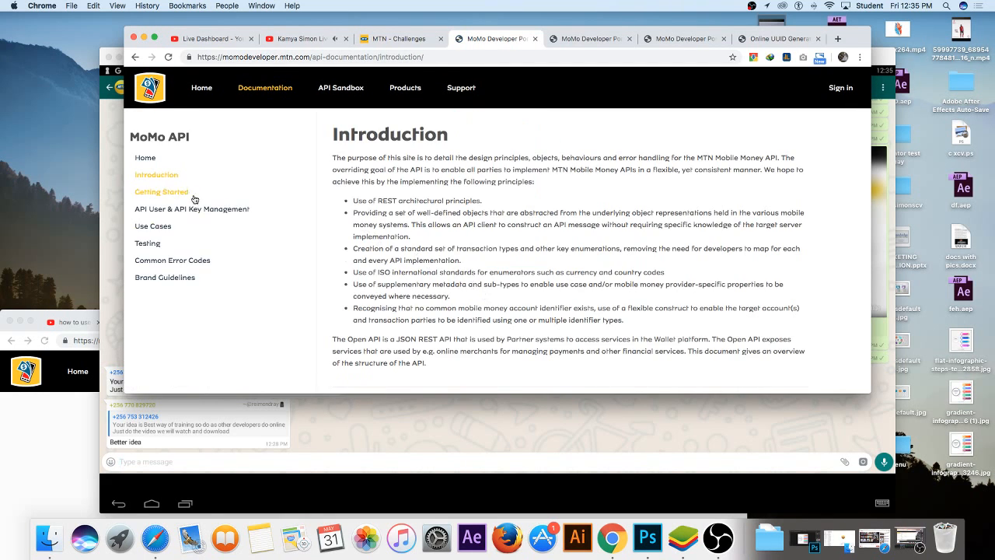
scroll(361, 178, "down", 1)
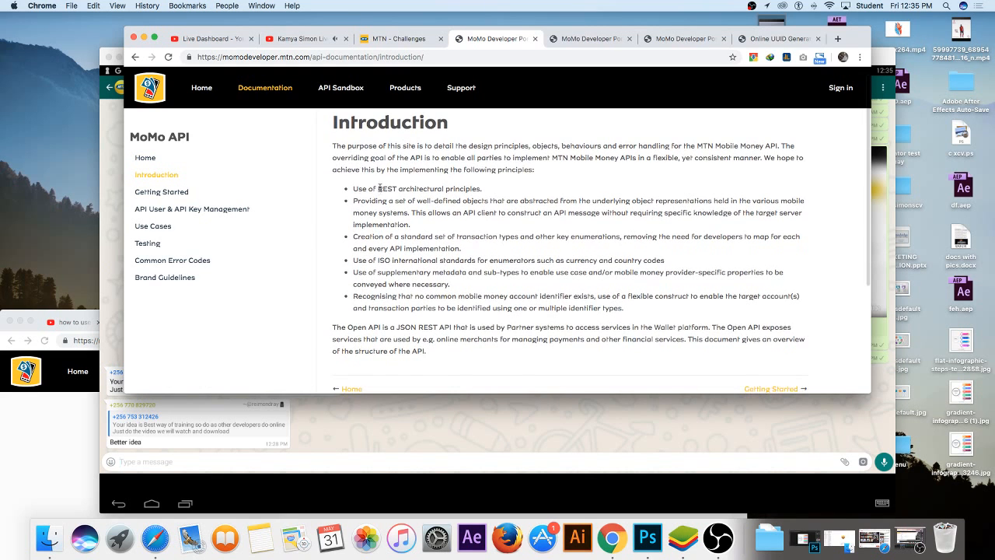
scroll(354, 187, "down", 5)
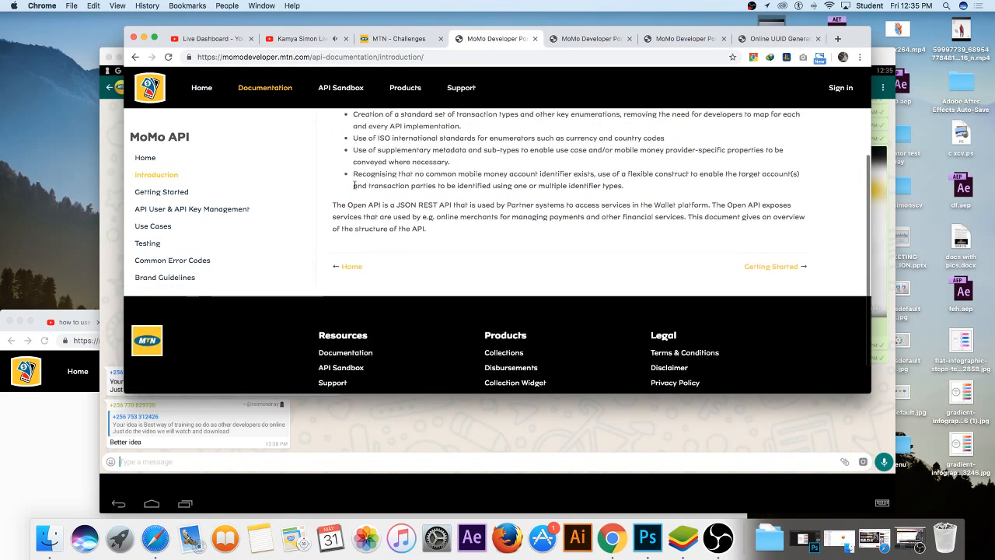
scroll(355, 185, "up", 5)
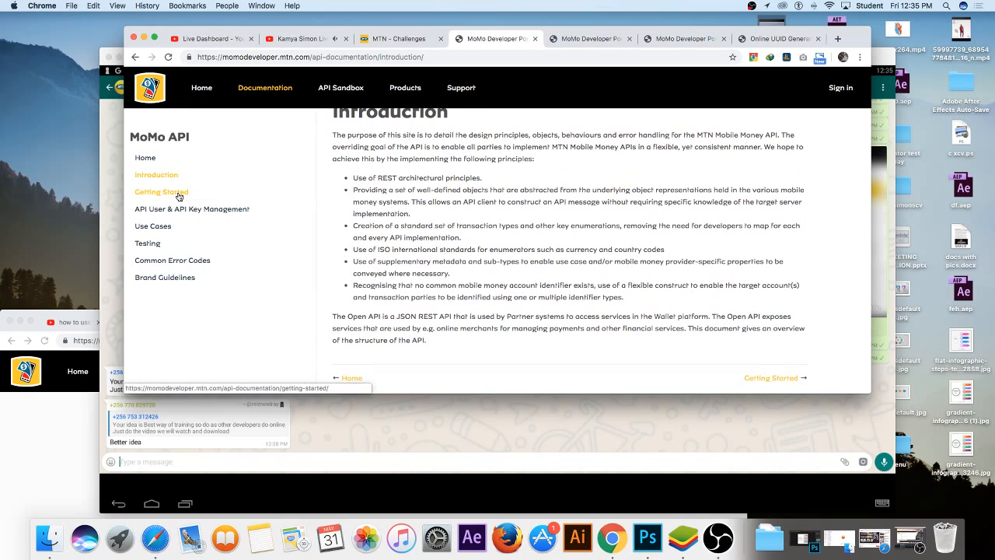
Step: Open the Getting Started page and read the account signup and product subscription sections
left_click(175, 195)
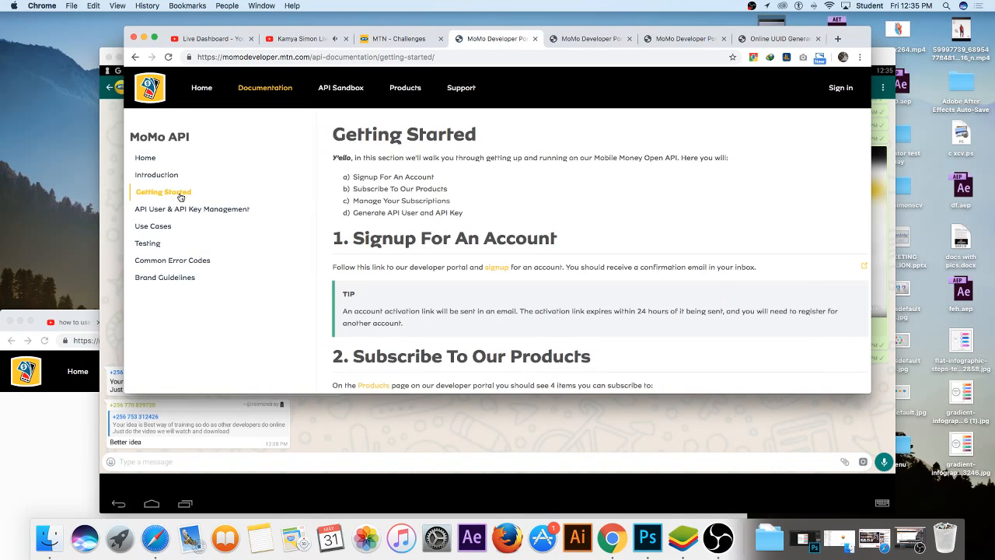
scroll(425, 214, "down", 3)
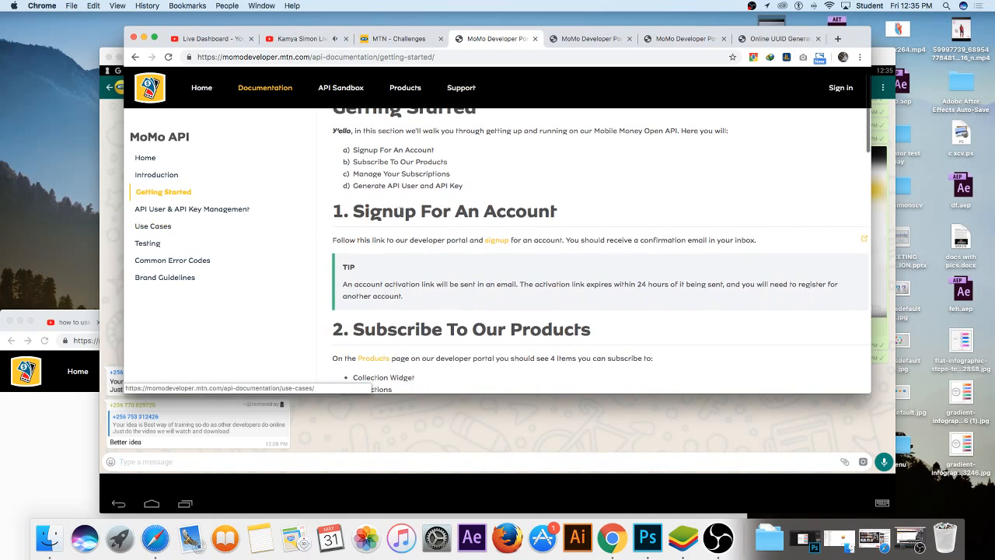
scroll(425, 214, "down", 3)
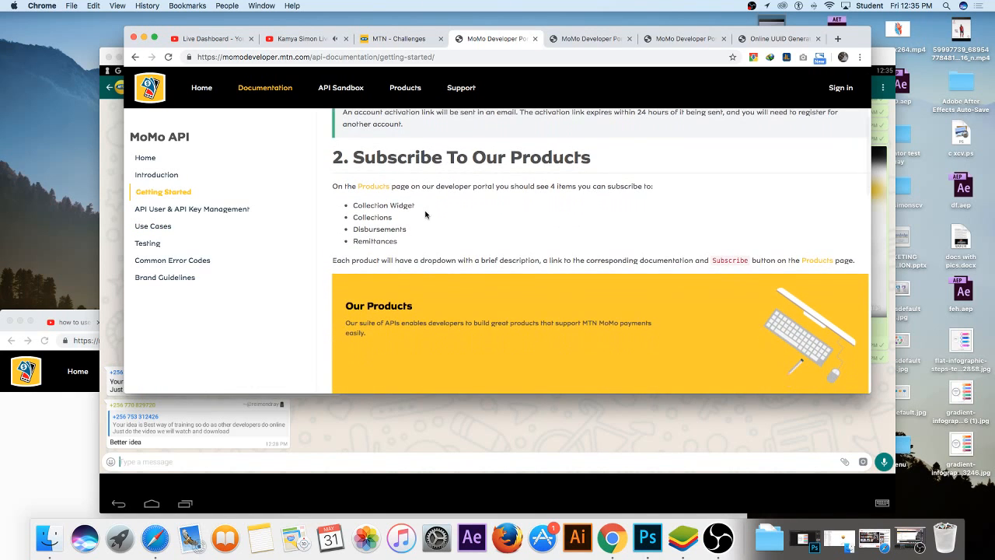
scroll(426, 212, "up", 1)
scroll(425, 211, "up", 5)
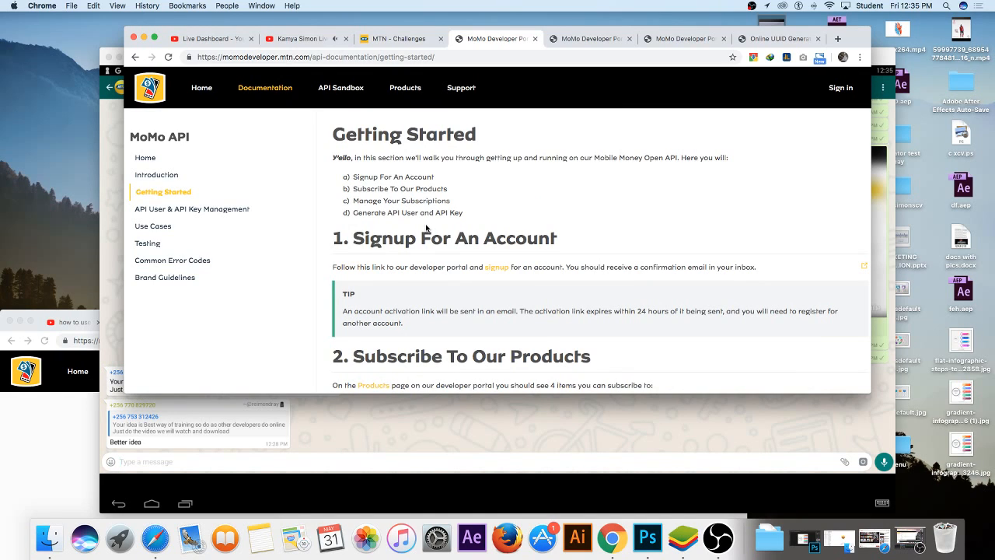
scroll(424, 237, "down", 1)
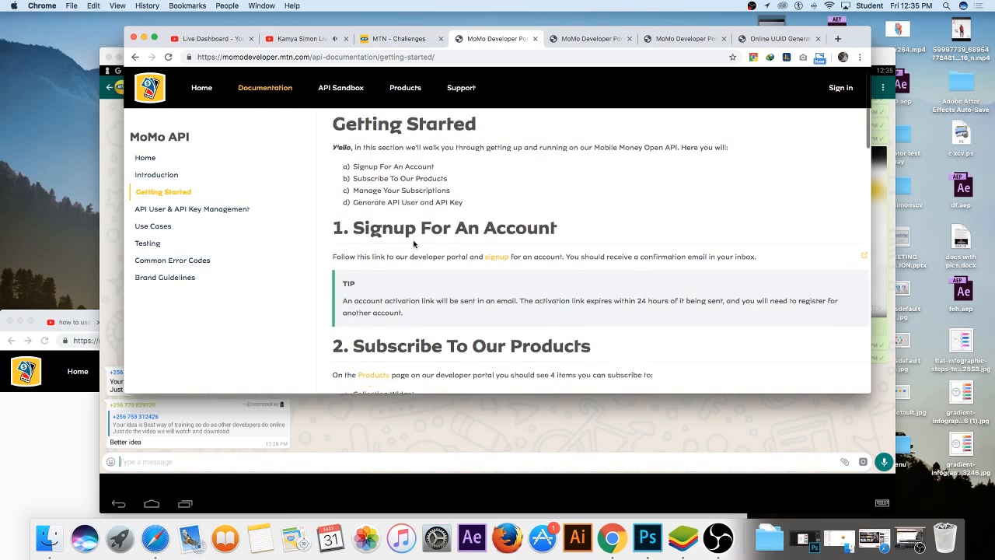
scroll(414, 244, "down", 2)
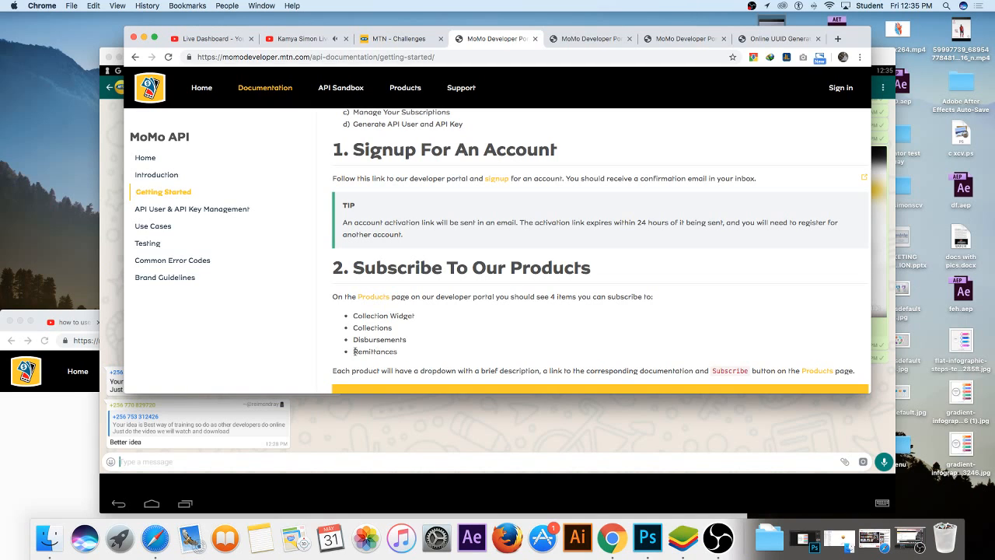
Step: Highlight the product names in the Subscribe To Our Products list, including Remittances, Collections and Disbursements
left_click_drag(354, 351, 405, 361)
left_click_drag(355, 317, 414, 320)
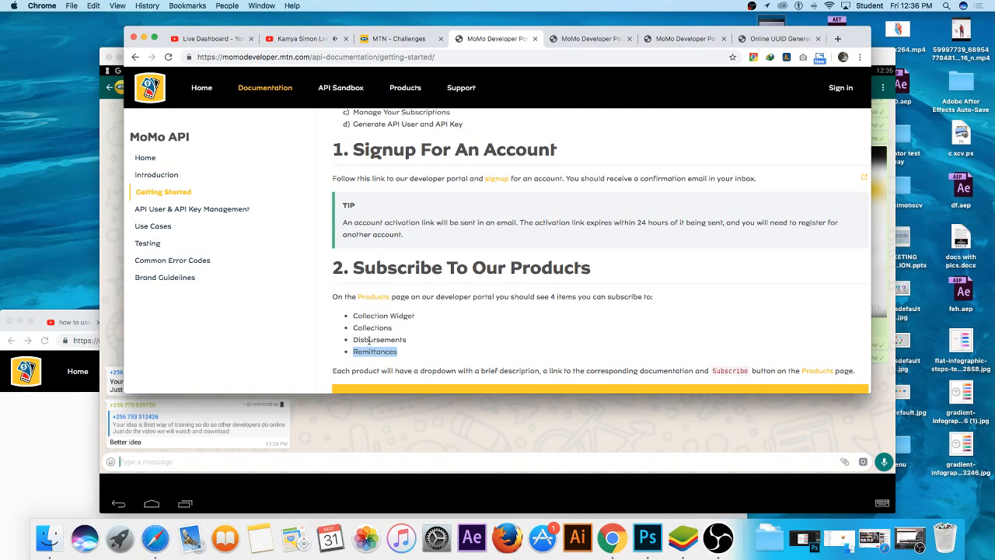
left_click_drag(355, 330, 440, 343)
scroll(440, 343, "down", 3)
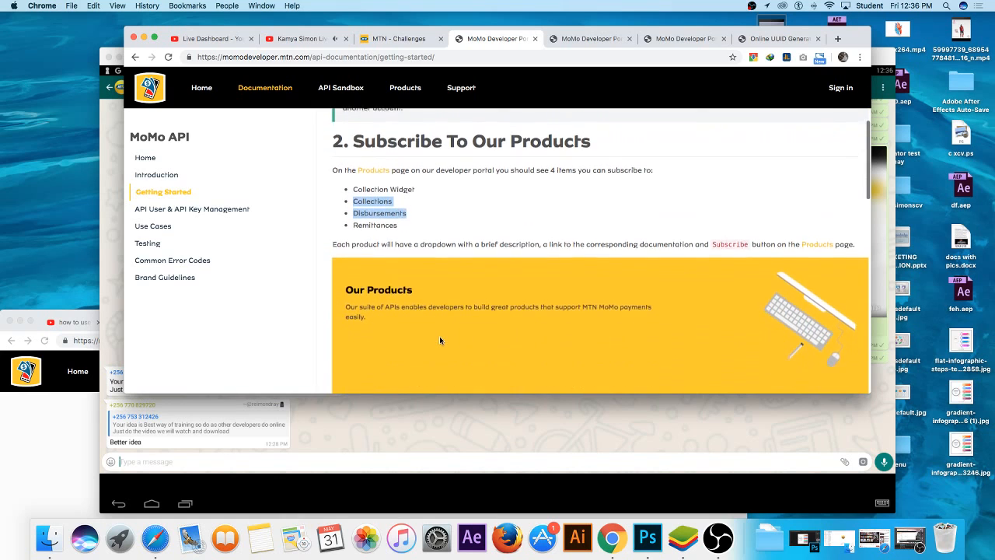
scroll(439, 336, "up", 2)
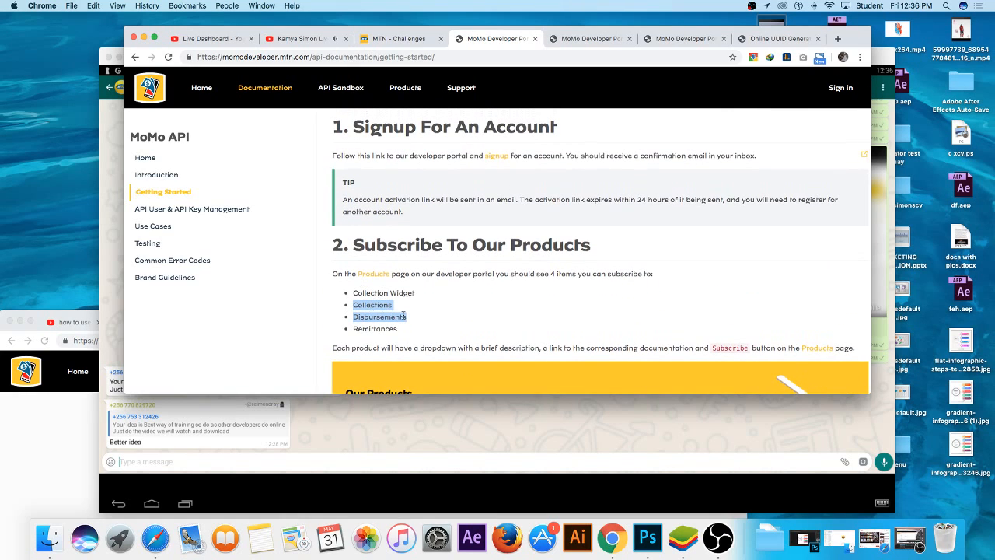
scroll(406, 321, "down", 2)
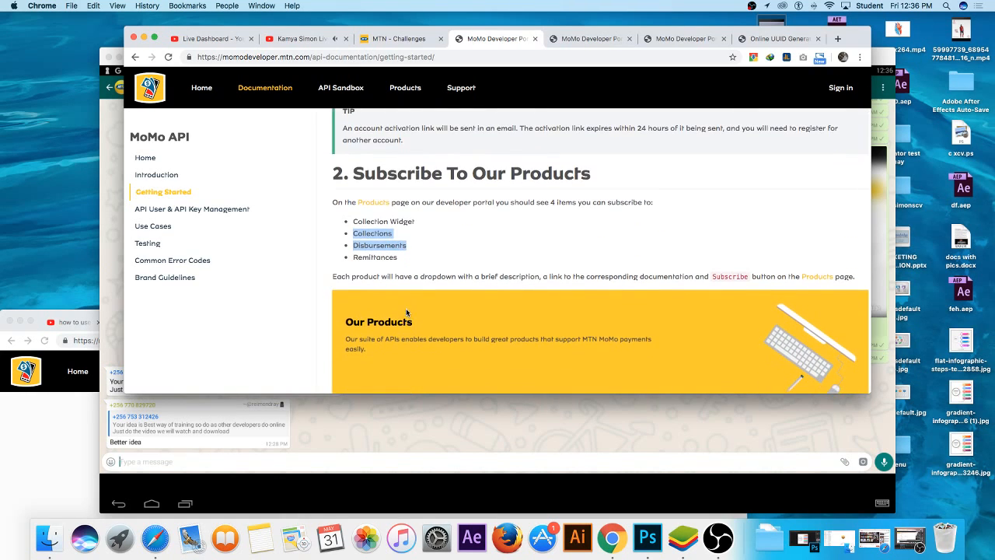
Step: Examine the Getting Started sections on product details, managing subscriptions, and generating the API user and API key
scroll(430, 299, "down", 1)
scroll(430, 299, "down", 6)
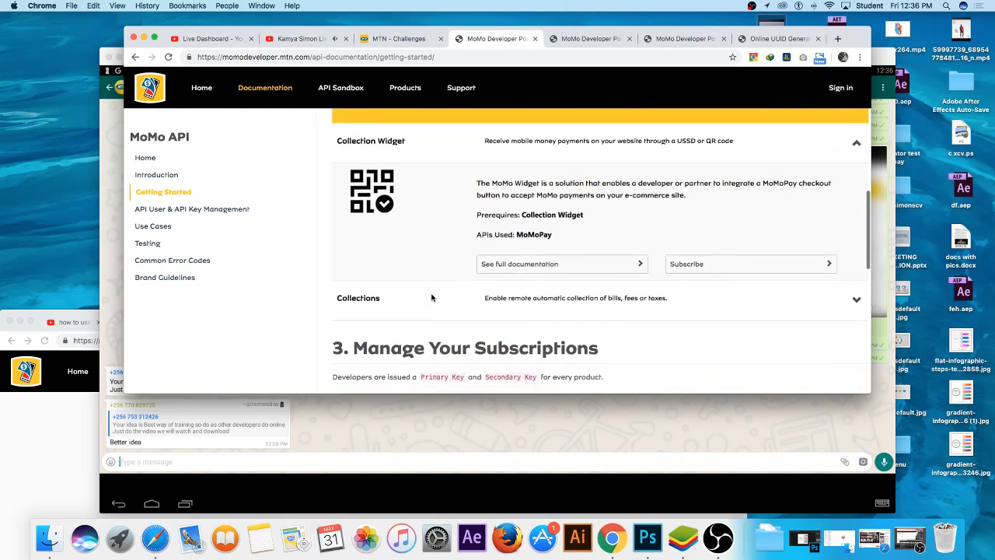
scroll(431, 297, "down", 3)
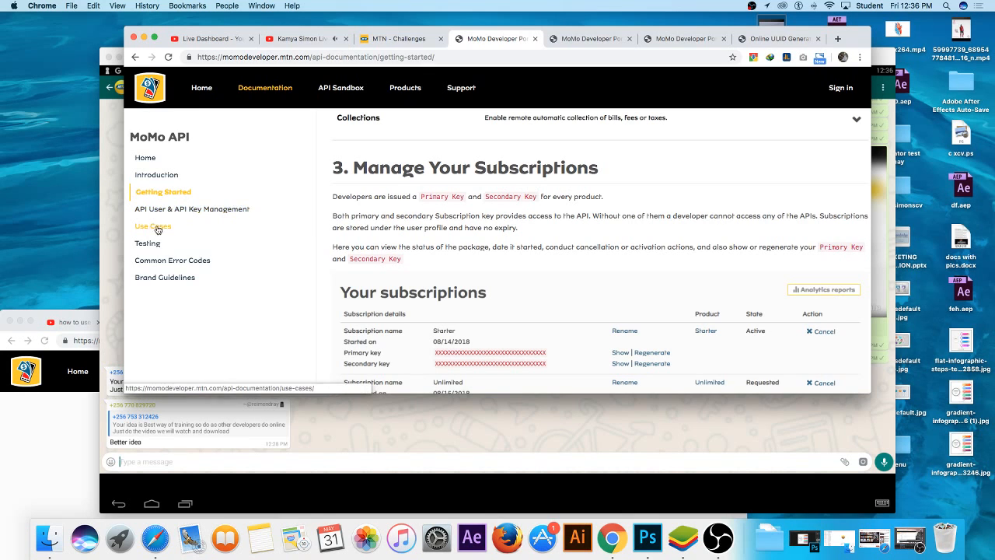
scroll(204, 273, "down", 5)
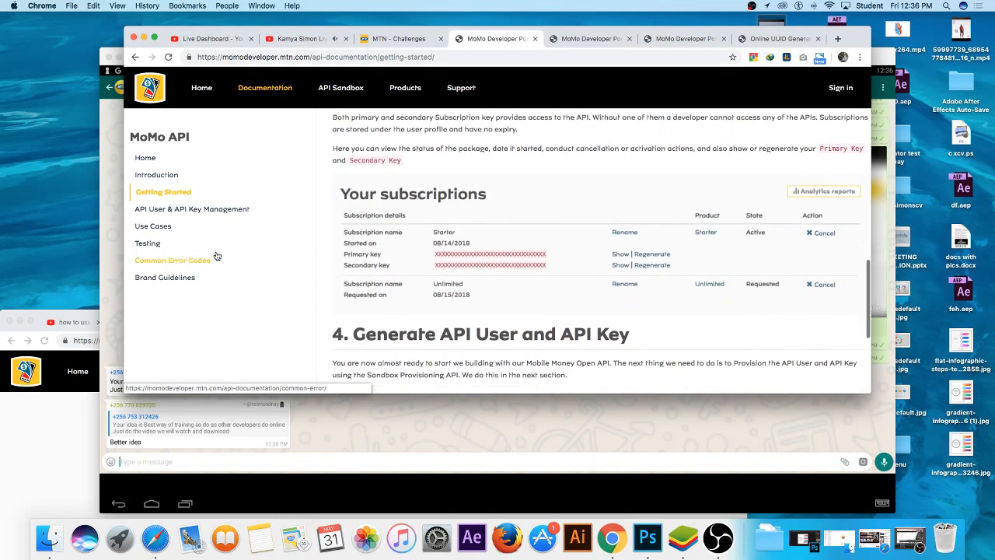
scroll(452, 263, "down", 1)
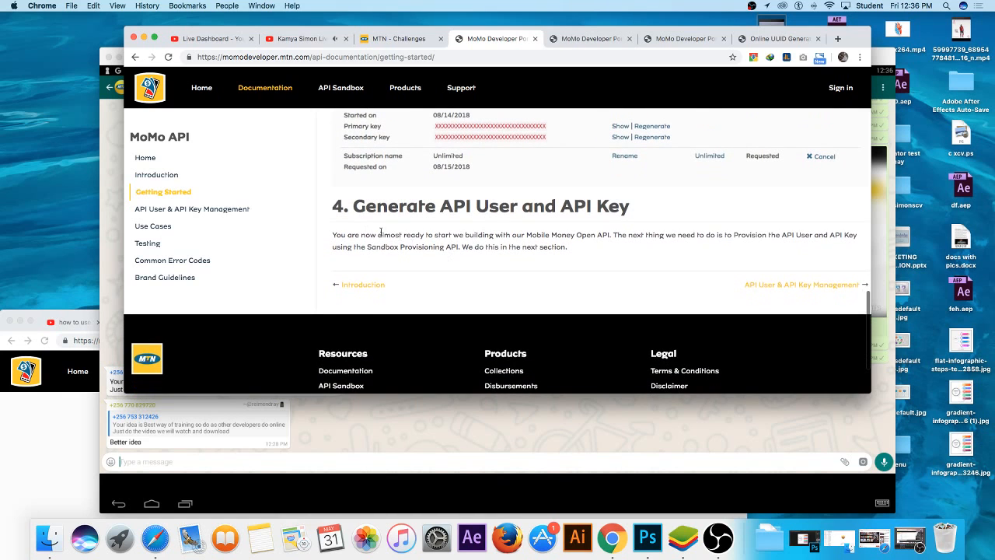
scroll(232, 226, "up", 10)
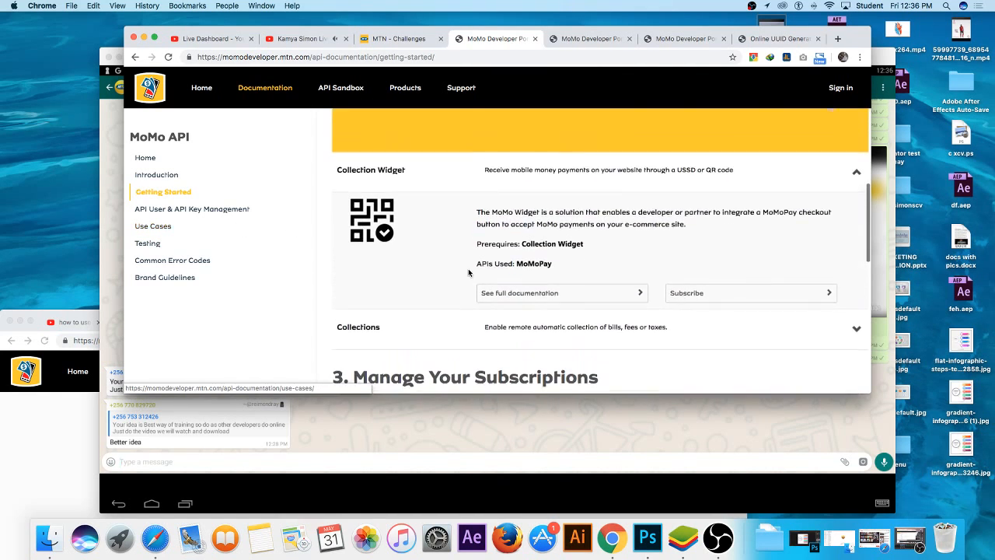
scroll(449, 258, "down", 8)
scroll(449, 257, "down", 3)
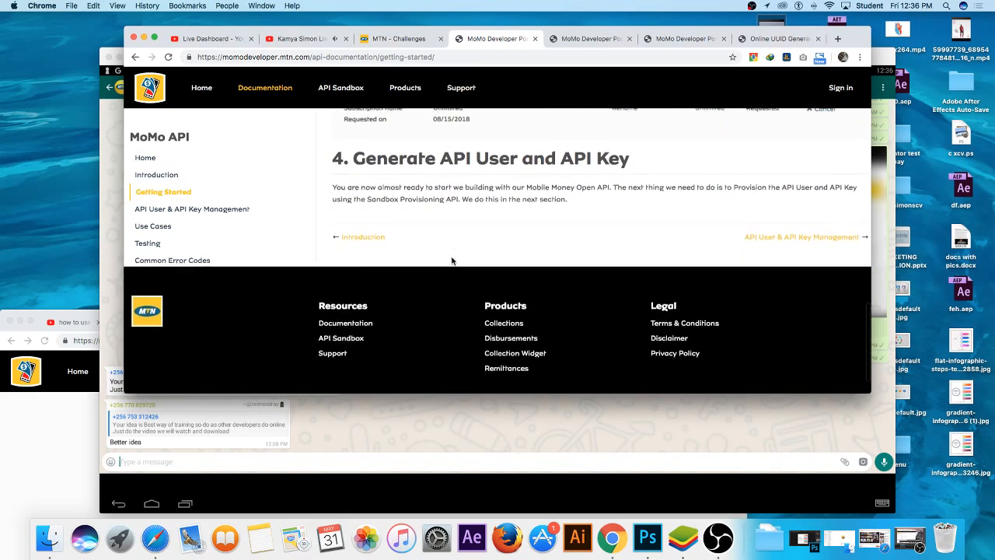
scroll(438, 171, "up", 8)
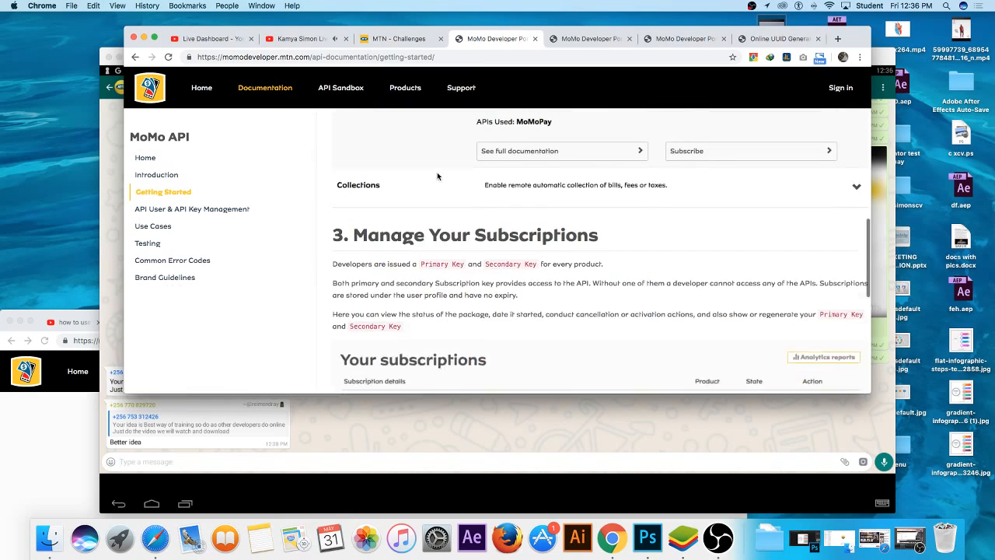
Step: Switch to the Sandbox User Provisioning page and sign in to the developer portal with the prefilled account credentials
right_click(346, 88)
left_click(588, 37)
left_click(589, 37)
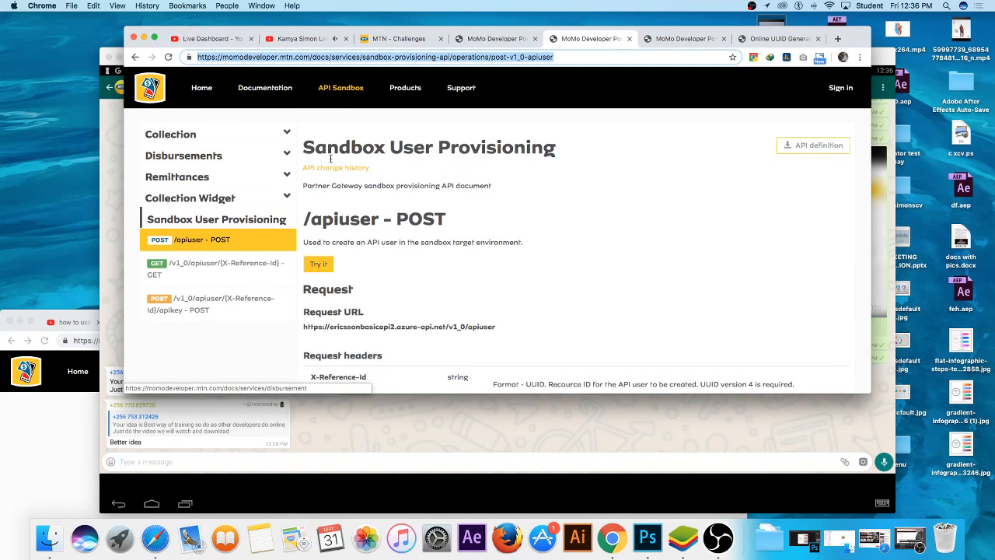
left_click(840, 90)
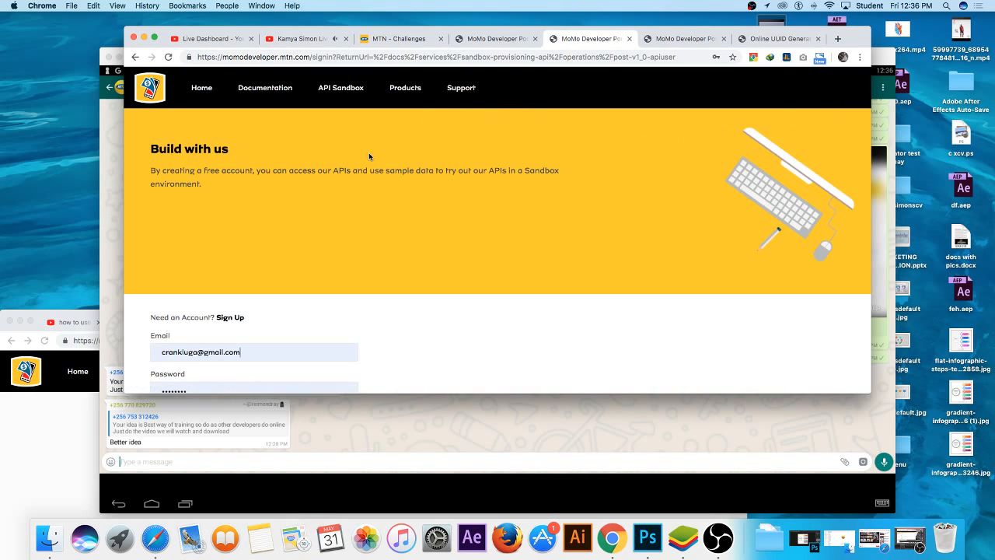
scroll(345, 201, "down", 5)
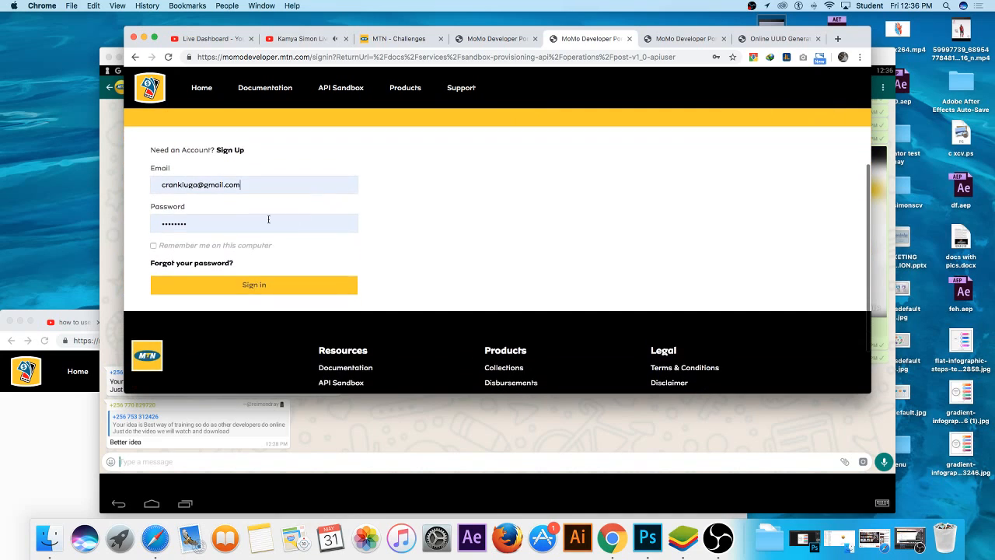
left_click(265, 277)
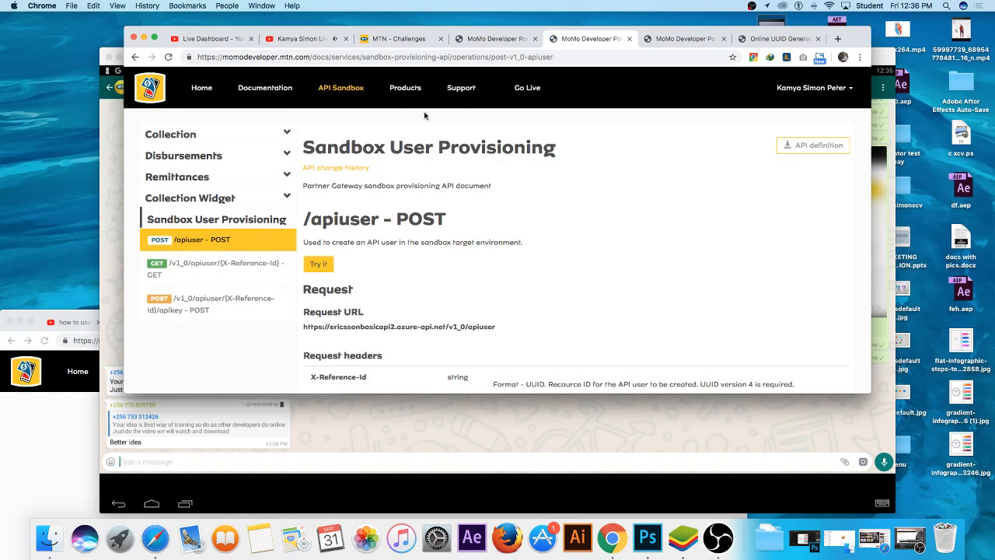
Step: Open the developer profile and highlight the Collections and Disbursements names under Your subscriptions
left_click(812, 89)
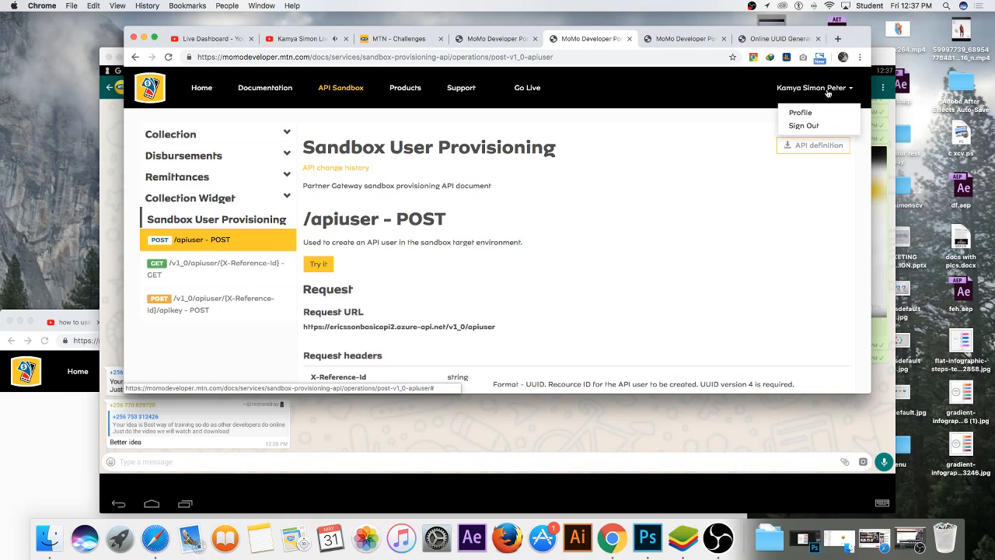
left_click(803, 113)
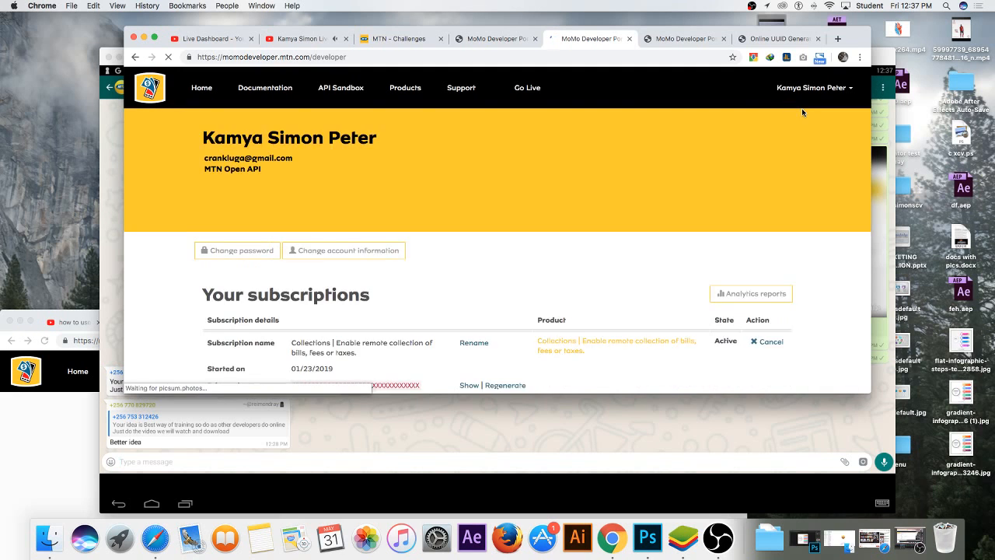
scroll(260, 224, "down", 3)
scroll(247, 226, "down", 2)
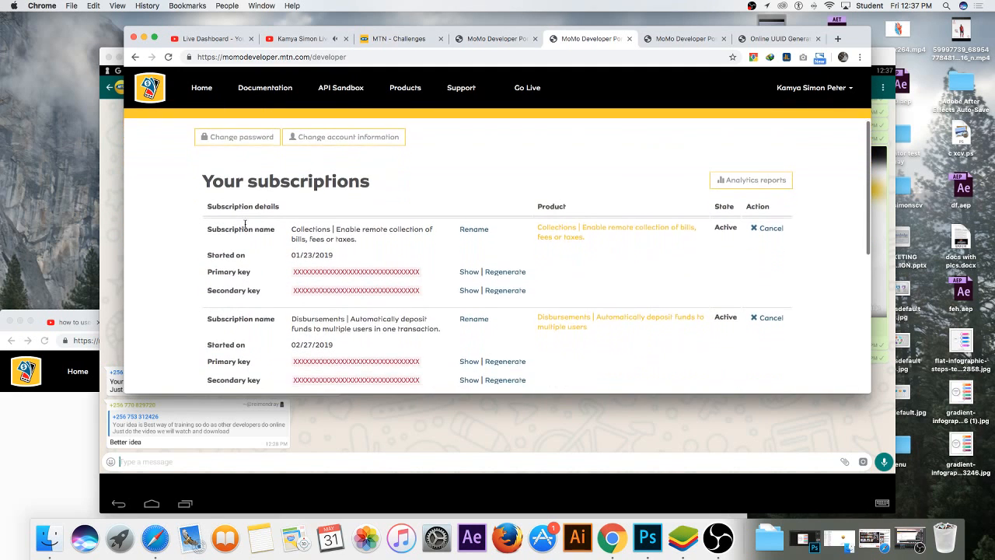
scroll(272, 225, "down", 1)
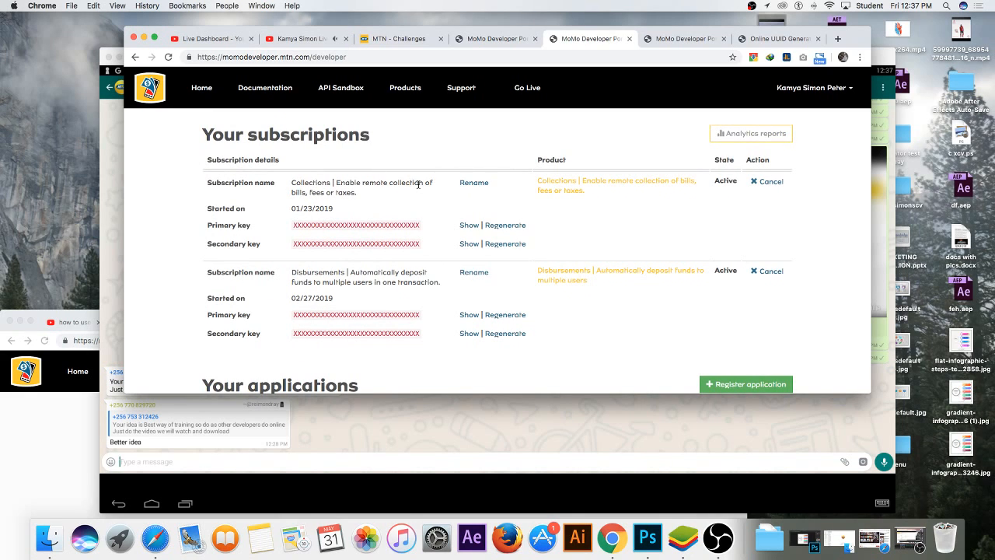
scroll(416, 194, "down", 1)
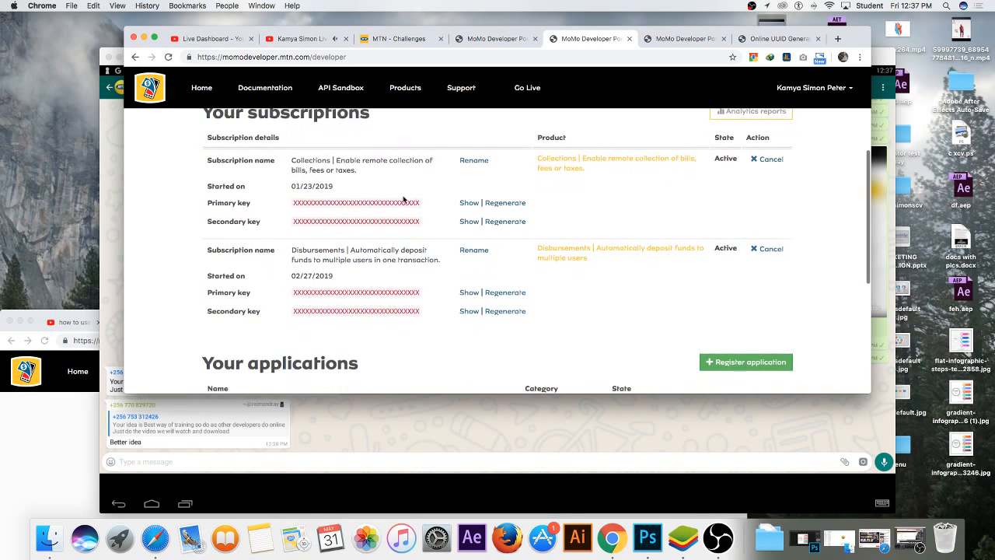
left_click_drag(291, 162, 333, 161)
left_click_drag(291, 251, 346, 251)
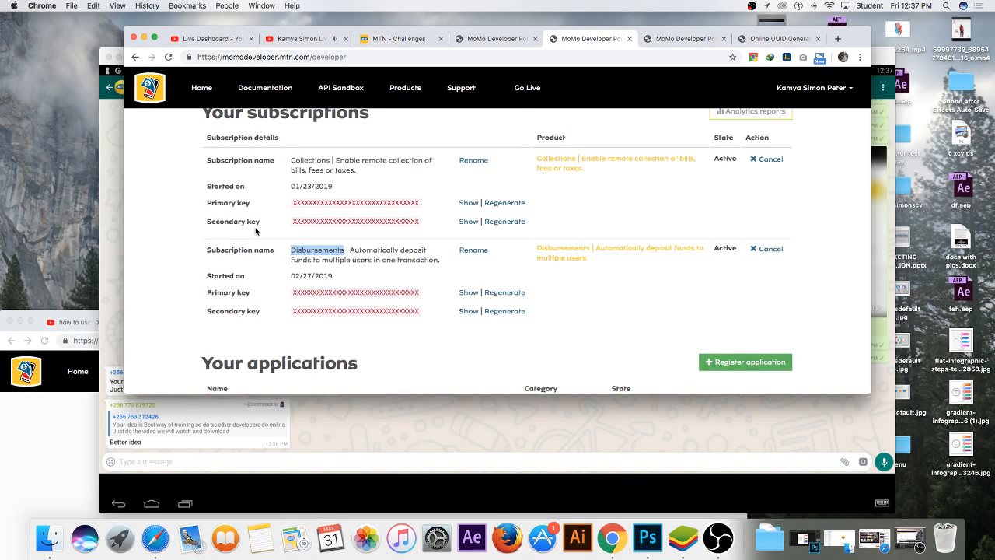
left_click(366, 203)
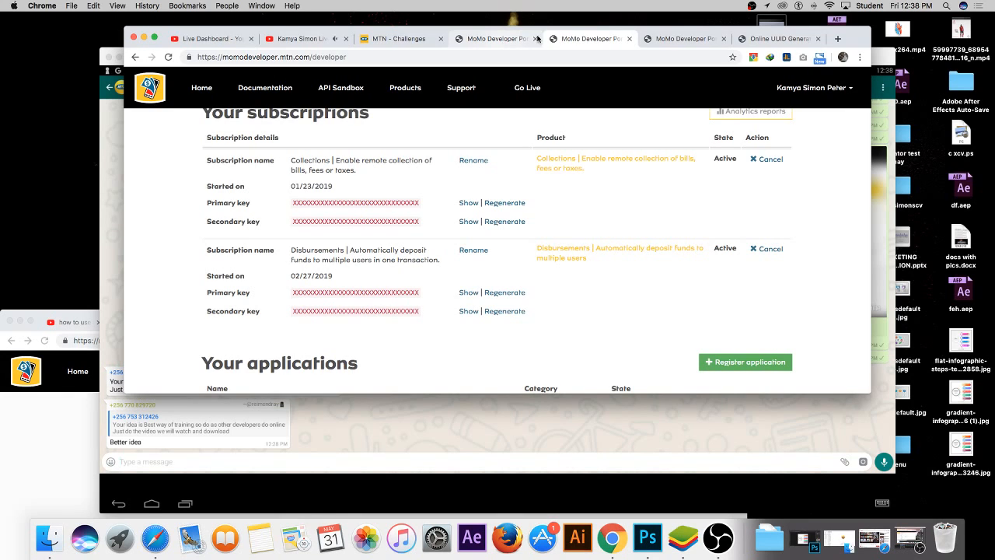
left_click(774, 39)
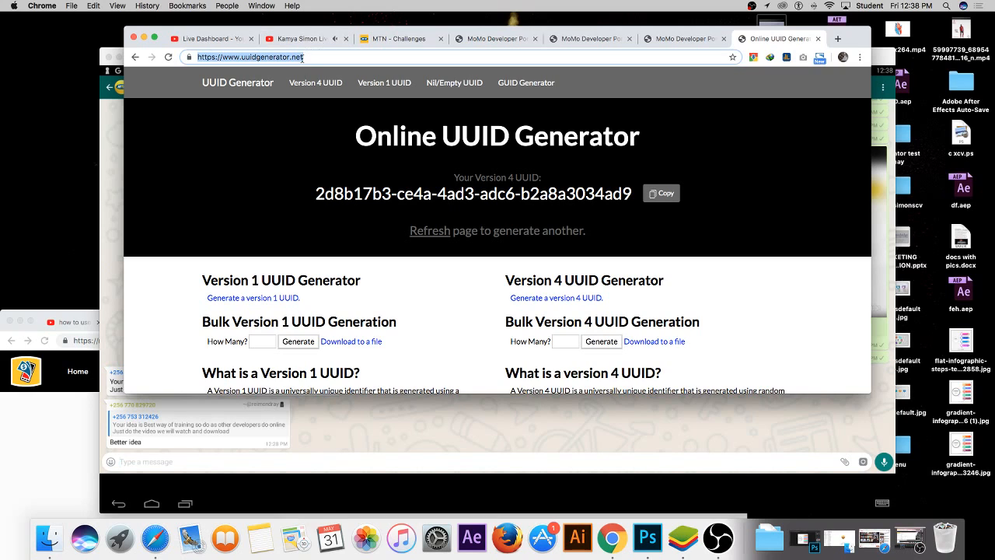
left_click_drag(309, 57, 206, 56)
left_click_drag(305, 56, 185, 51)
right_click(242, 57)
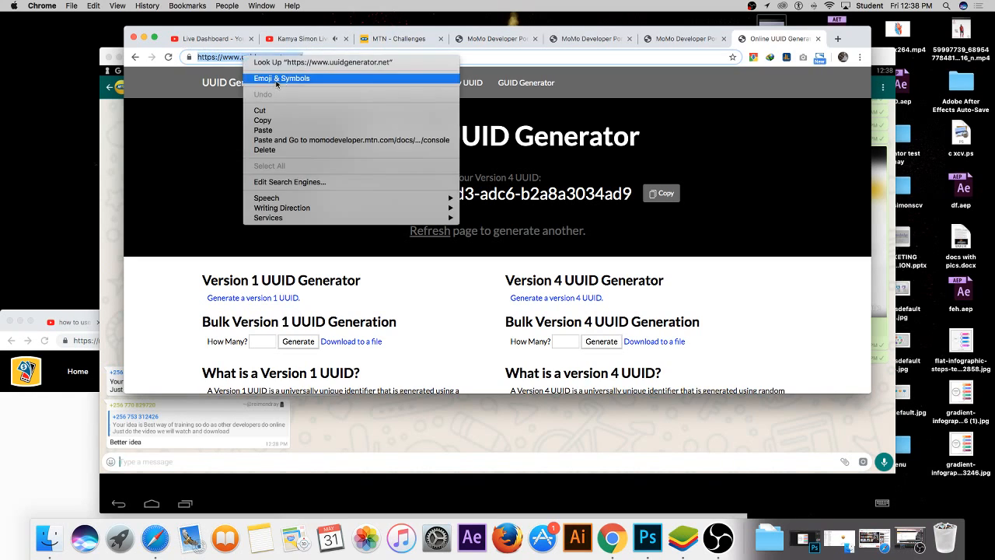
left_click(272, 121)
Step: Post the copied UUID generator link as a public comment on the YouTube live stream
left_click(304, 42)
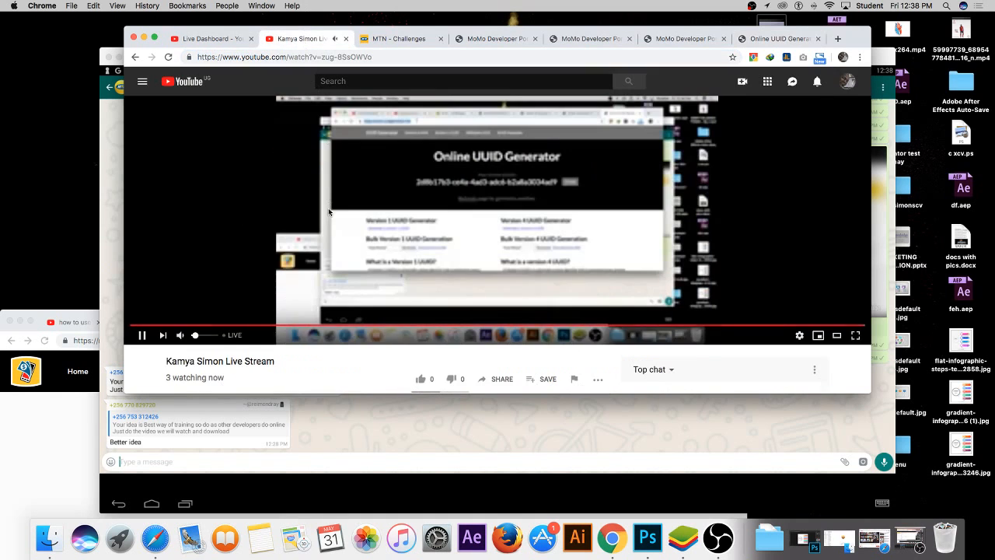
scroll(296, 308, "down", 5)
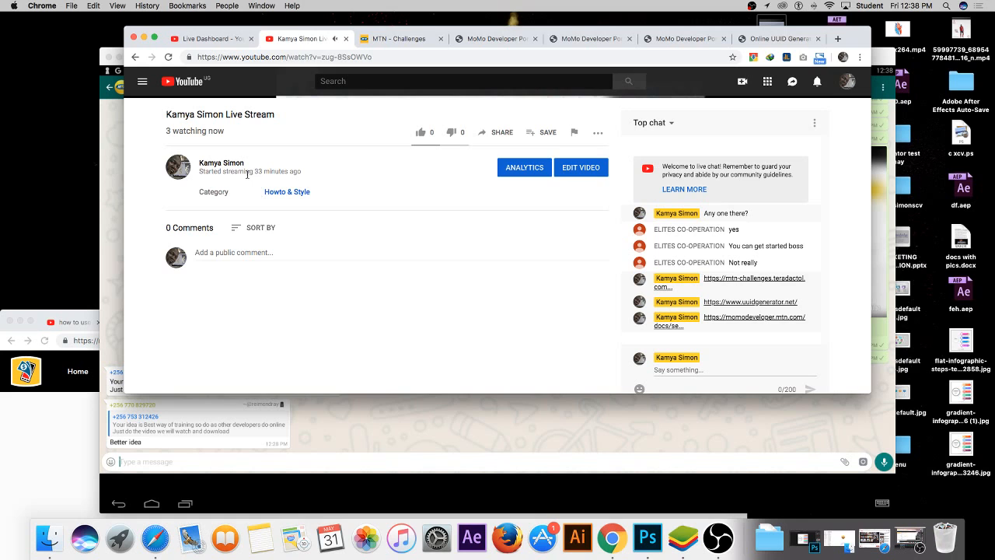
left_click(287, 194)
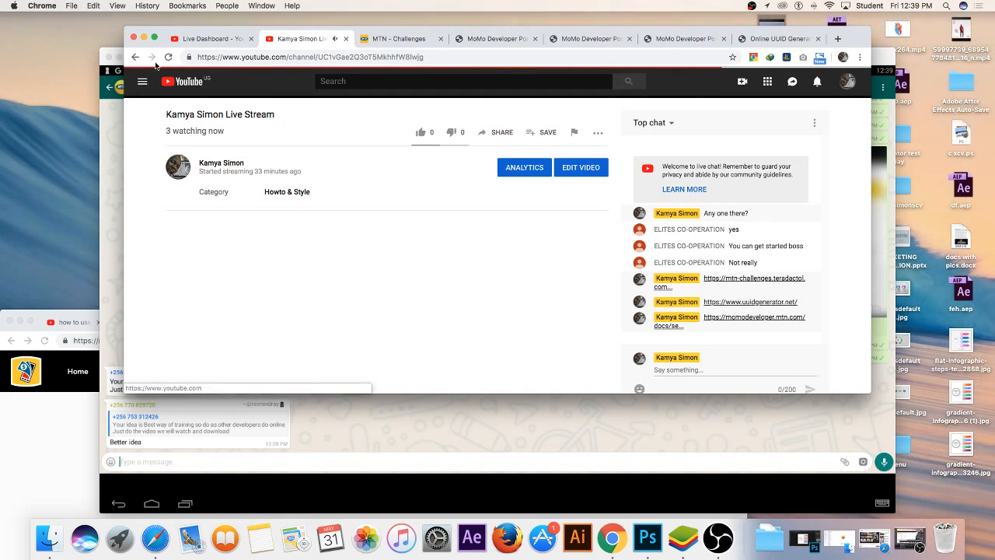
left_click(135, 57)
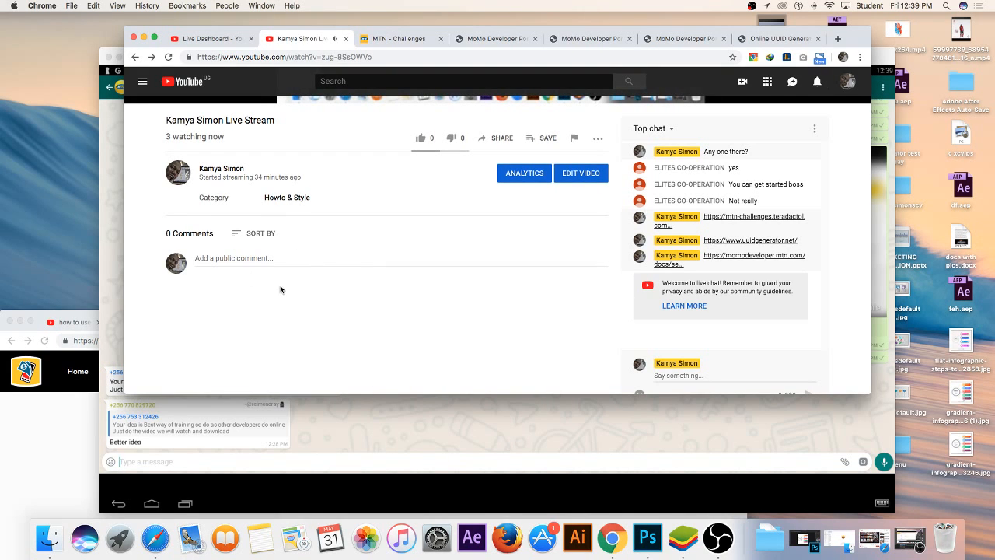
scroll(239, 264, "up", 3)
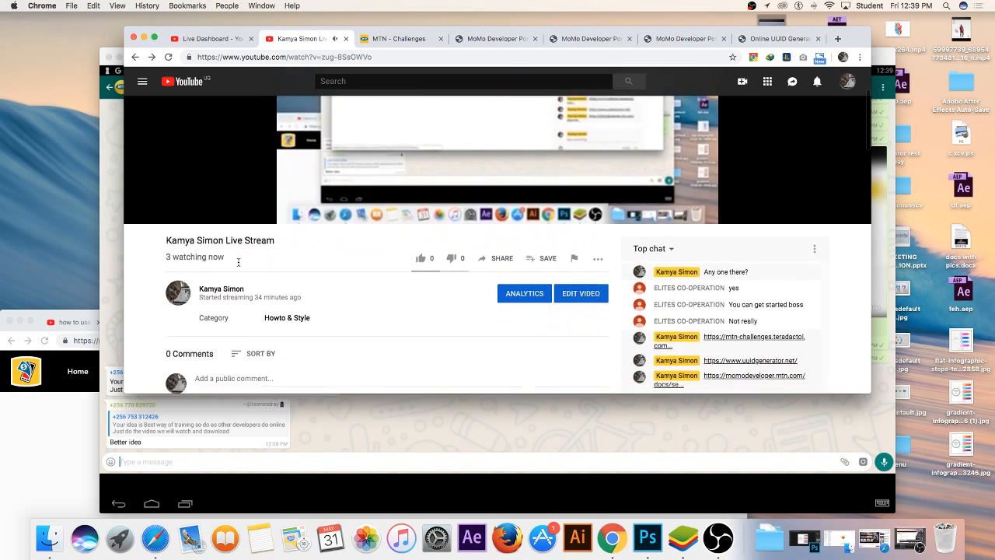
scroll(238, 262, "up", 3)
scroll(229, 271, "down", 2)
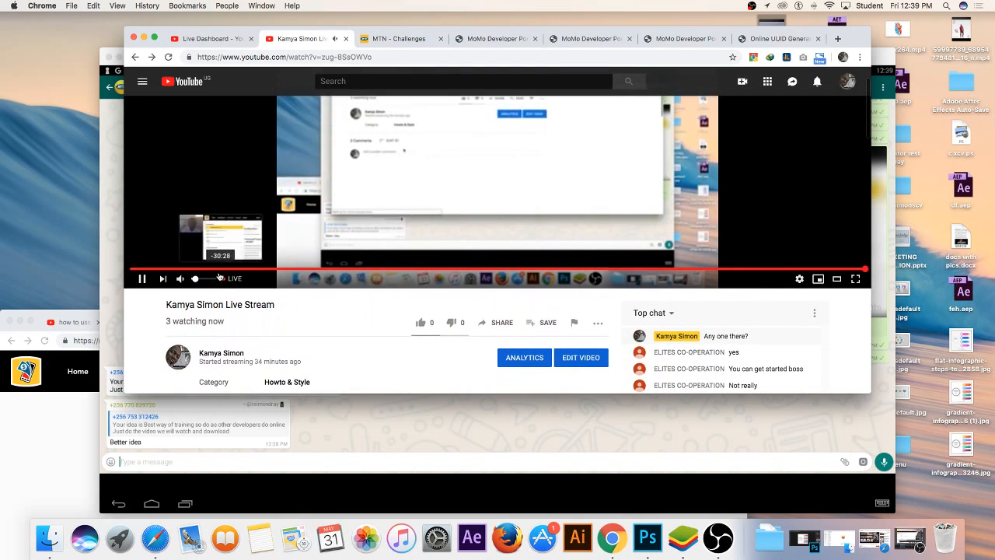
scroll(225, 281, "down", 5)
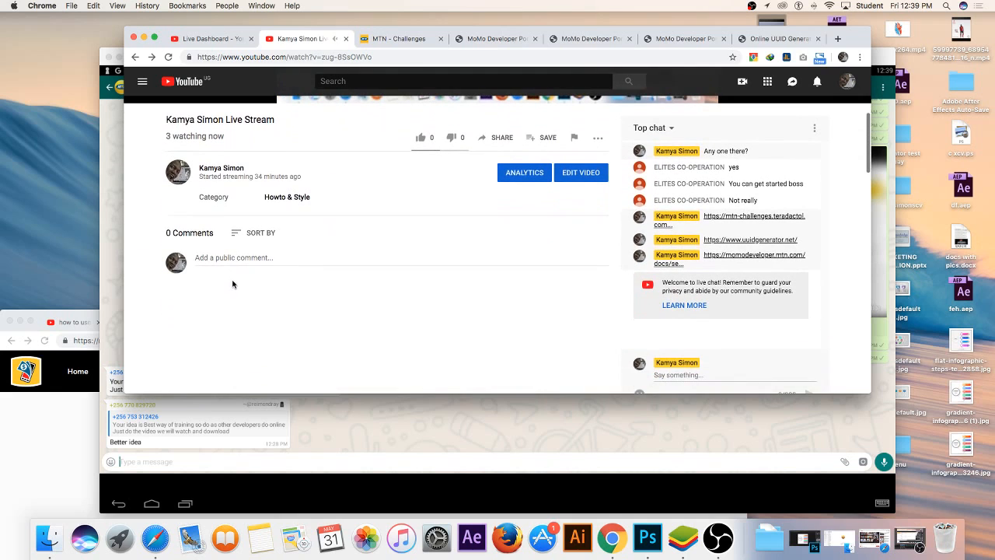
right_click(237, 257)
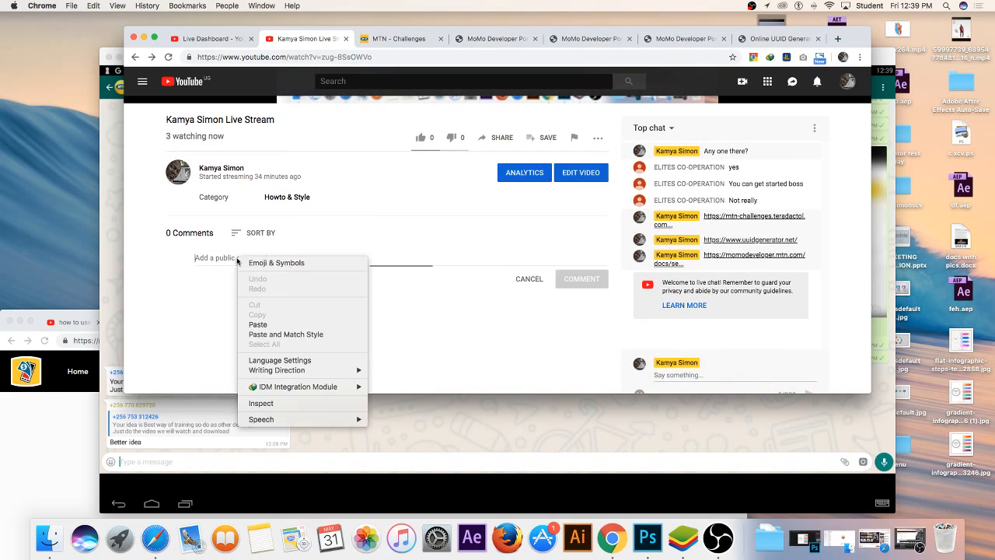
left_click(273, 324)
left_click(578, 280)
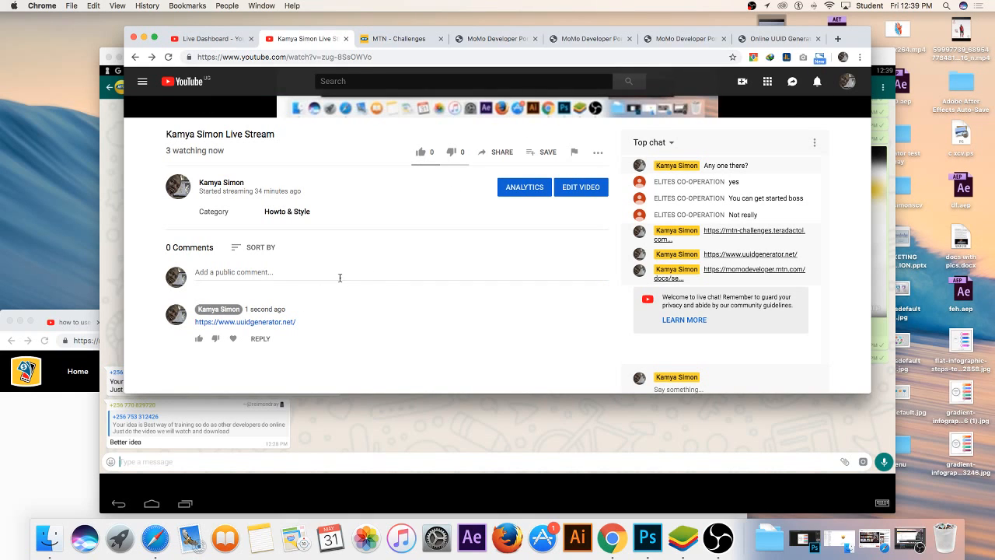
Step: Return to the developer profile page and review the Your subscriptions section
left_click(587, 39)
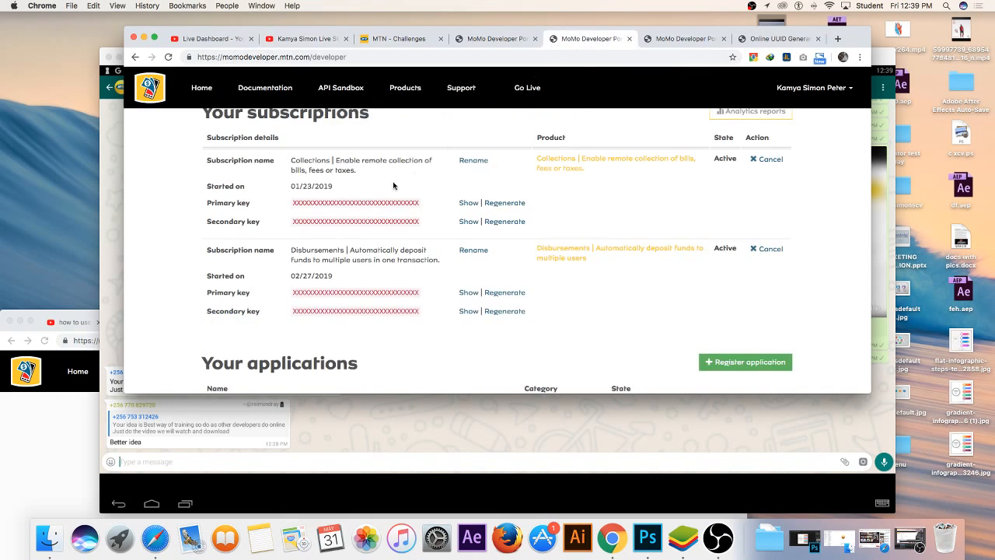
scroll(394, 185, "up", 5)
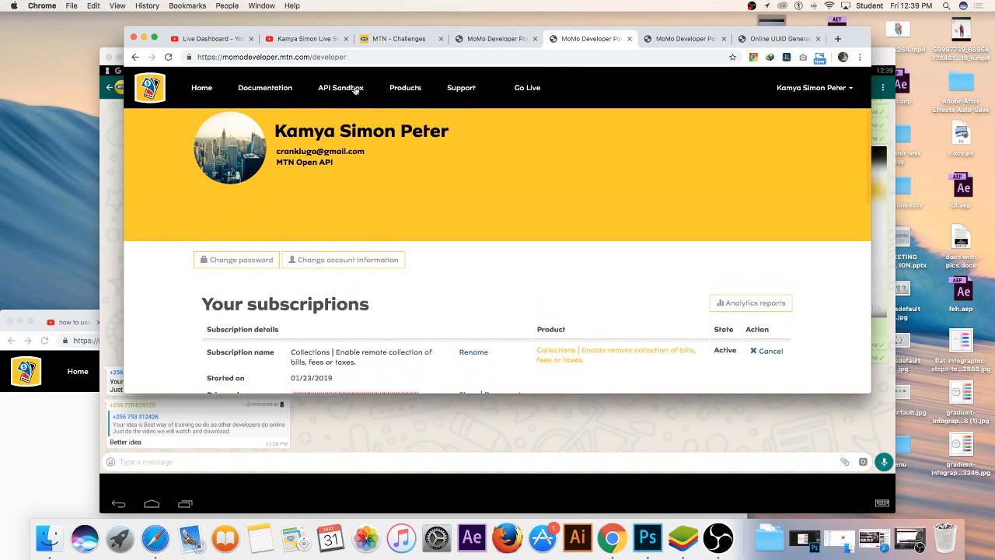
scroll(398, 160, "down", 3)
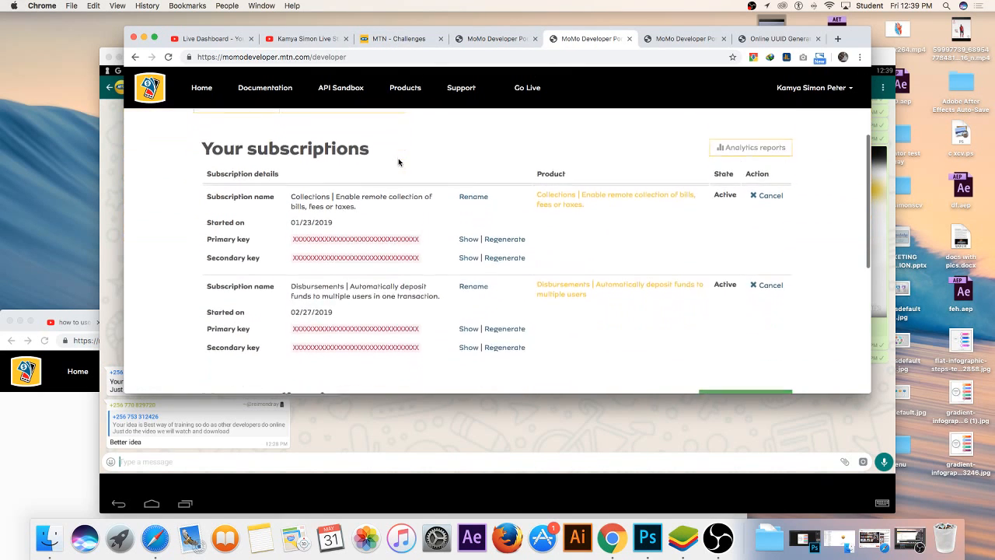
scroll(394, 159, "up", 3)
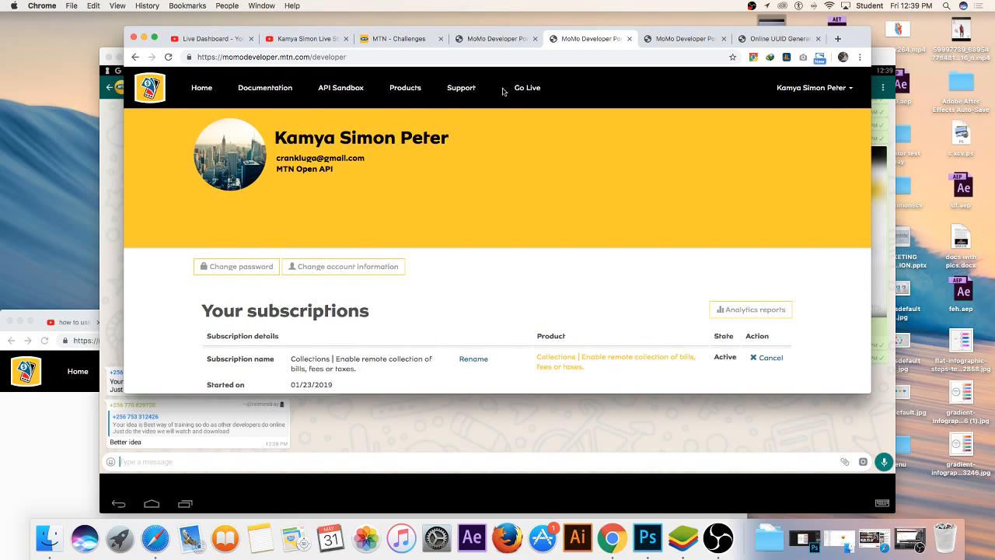
Step: Switch to the API sandbox console and open the /apiuser - POST operation's documentation under Sandbox User Provisioning
left_click(687, 43)
scroll(255, 163, "up", 2)
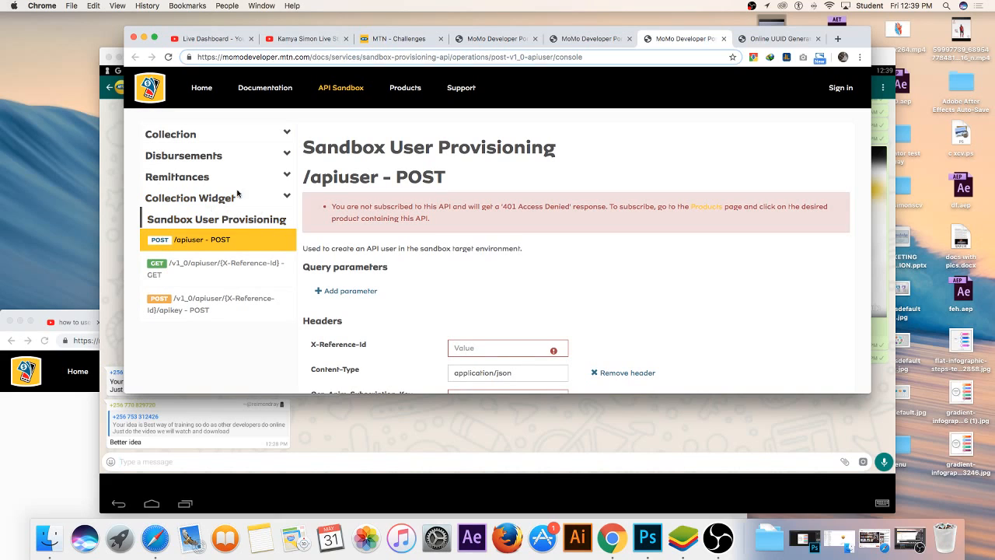
left_click(266, 225)
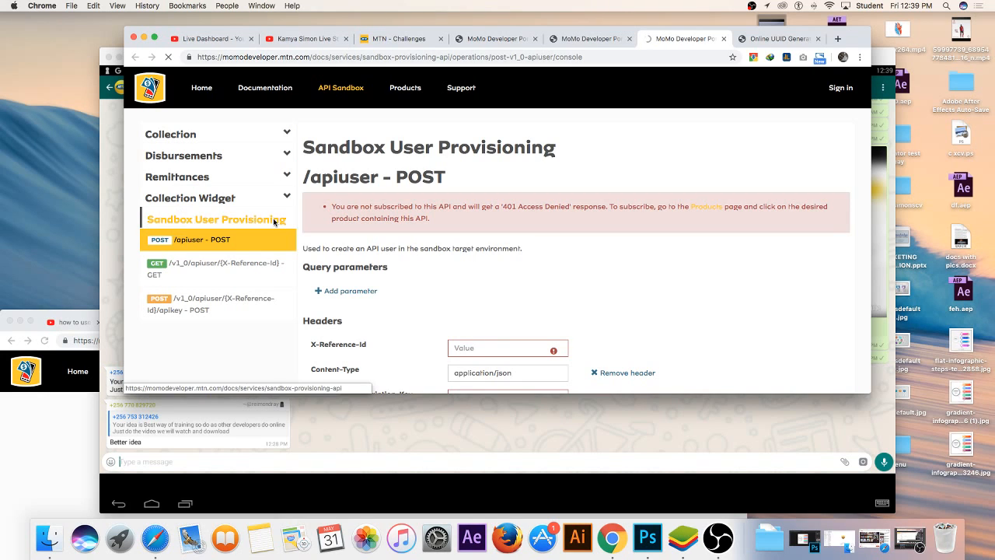
left_click(176, 246)
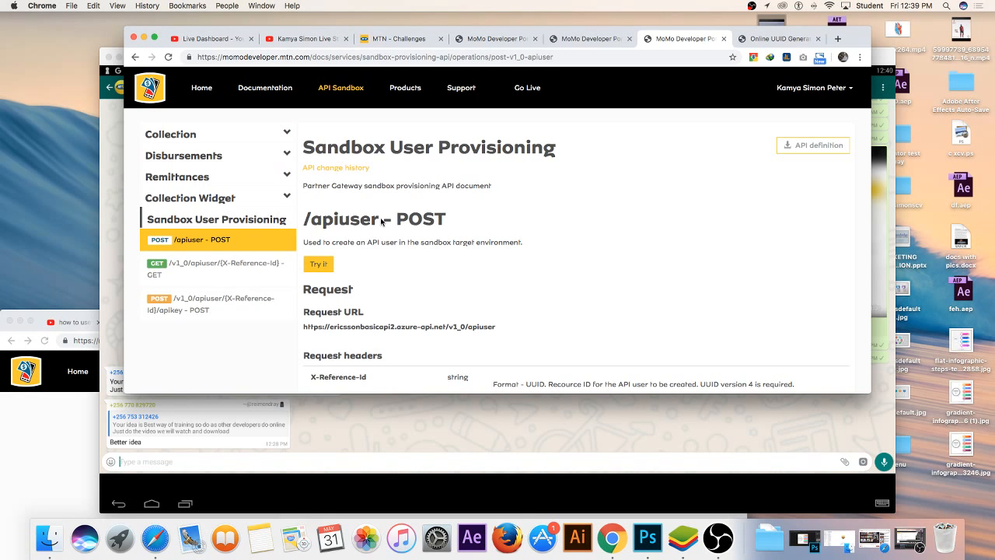
Step: Examine the /apiuser request URL and request headers, highlighting the UUID format description of X-Reference-Id
scroll(382, 221, "down", 2)
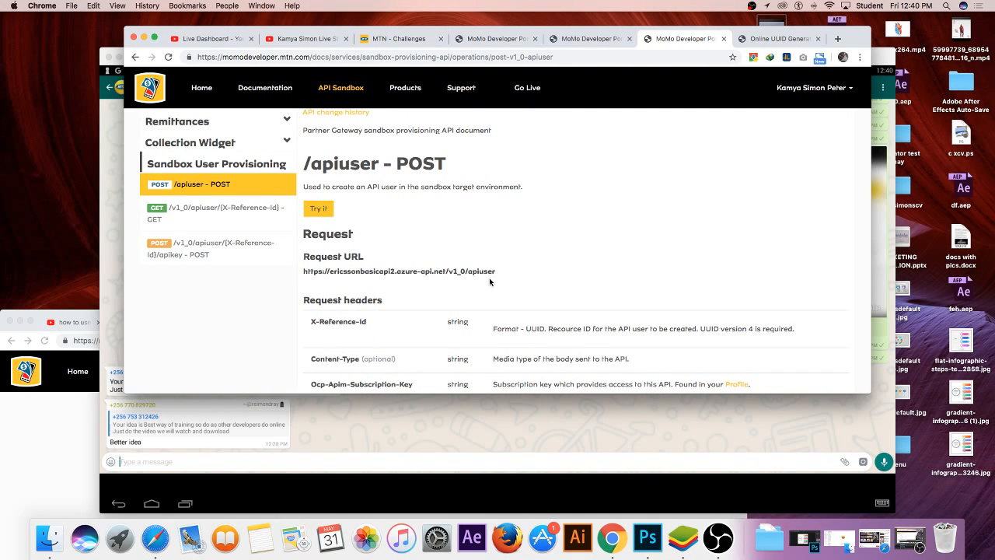
scroll(490, 281, "down", 2)
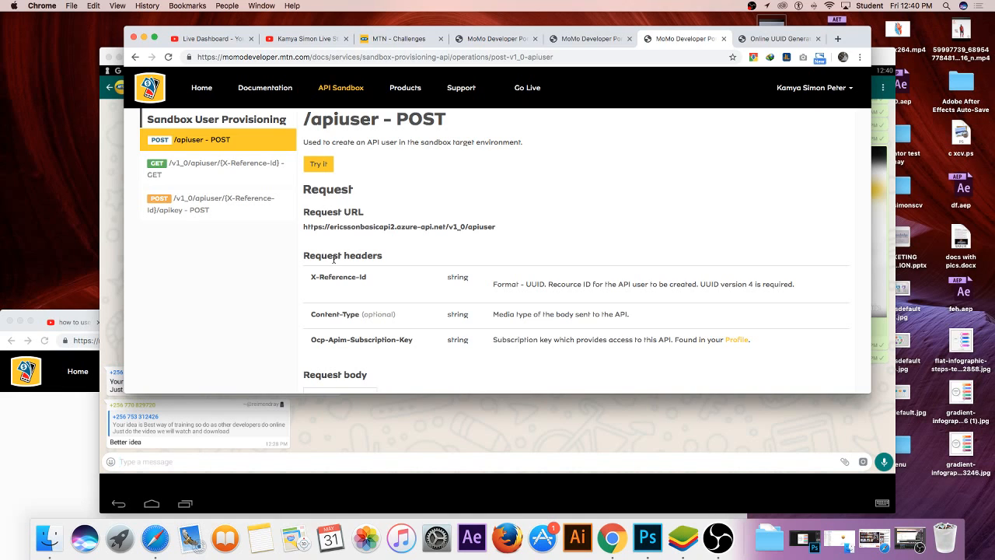
scroll(367, 278, "down", 1)
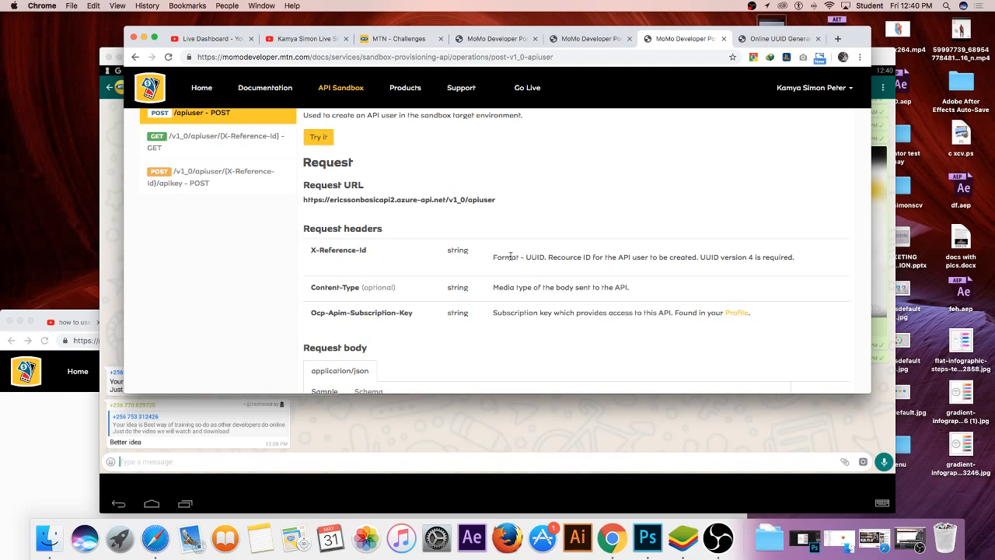
left_click_drag(493, 257, 794, 256)
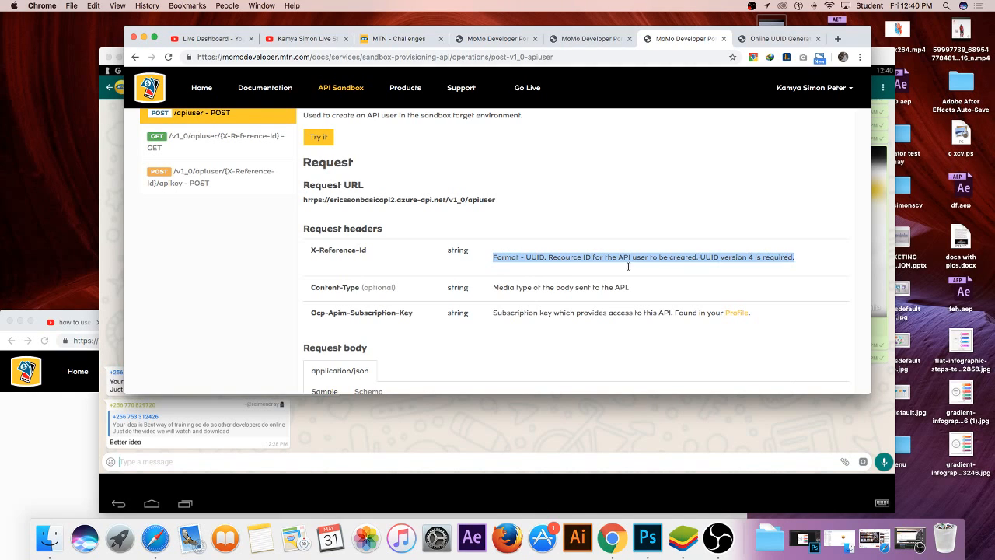
scroll(435, 268, "down", 1)
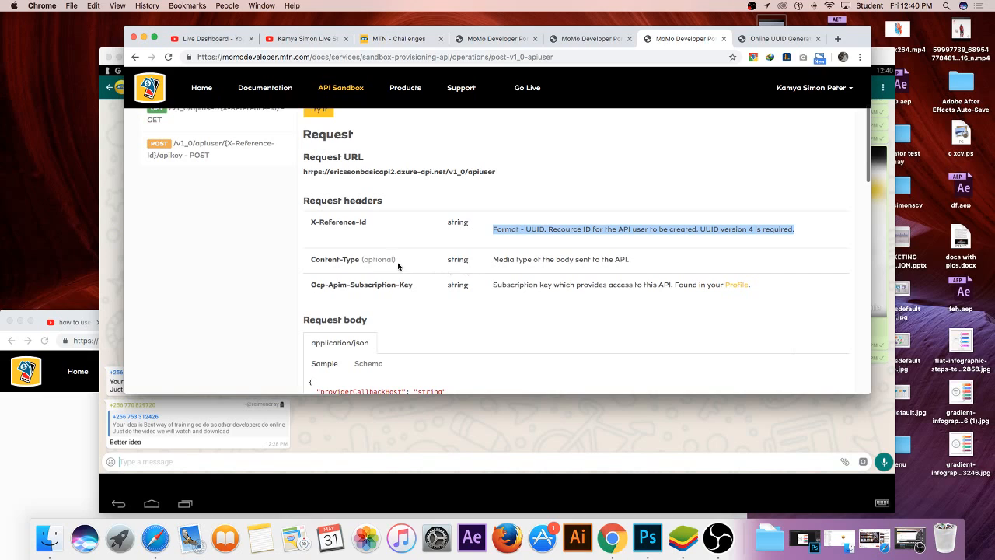
left_click(498, 261)
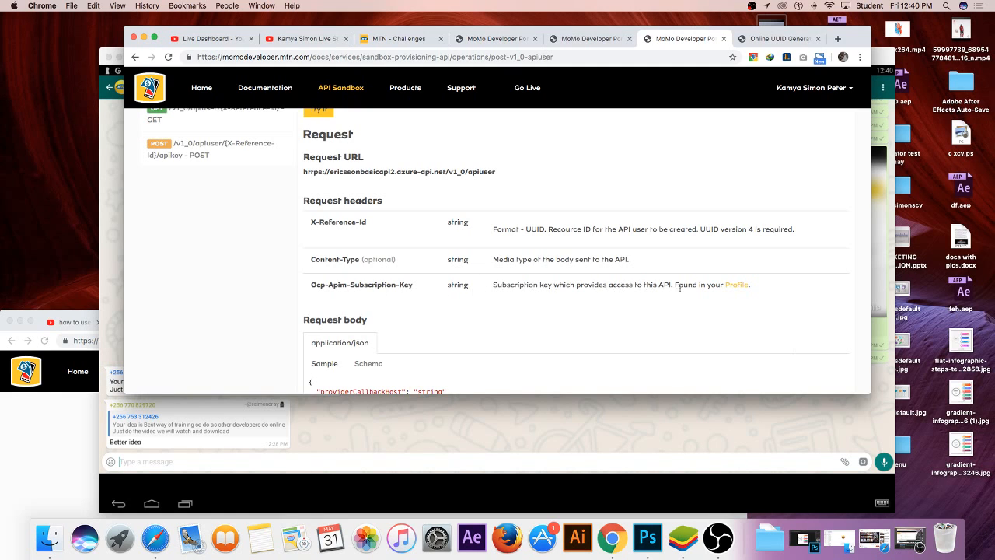
Step: Examine the request body sample and the 201, 400, 409 and 500 responses of the /apiuser operation
scroll(695, 287, "down", 3)
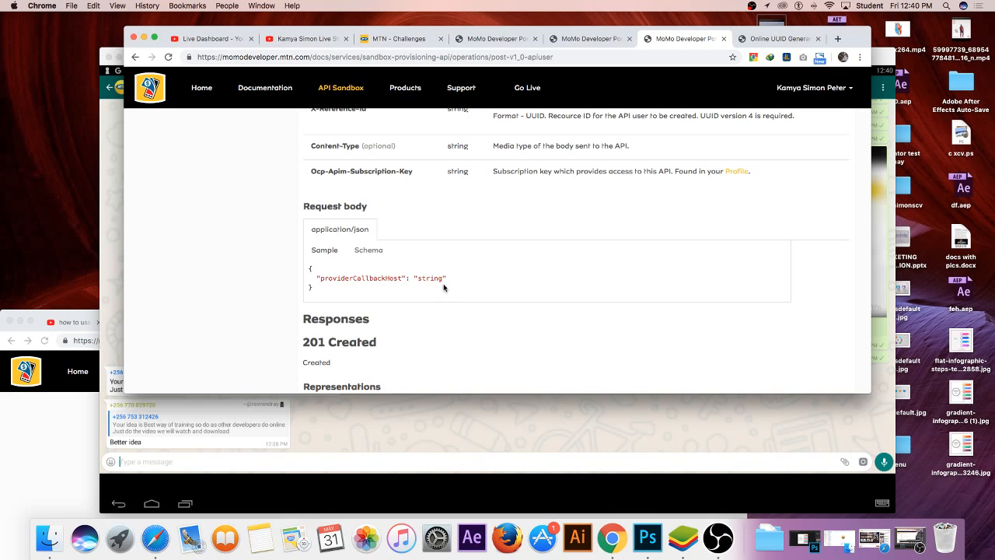
scroll(444, 287, "down", 1)
scroll(337, 317, "down", 3)
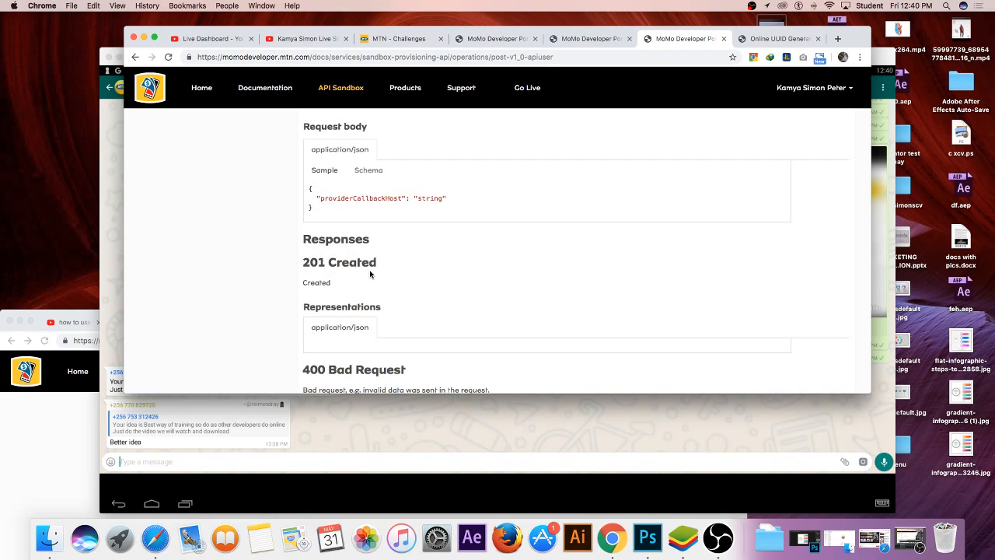
scroll(369, 273, "down", 2)
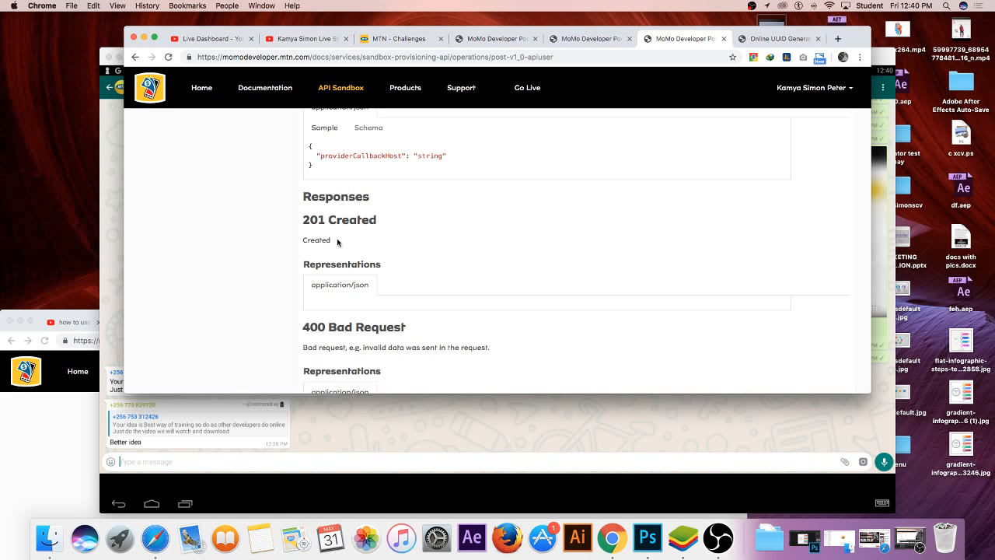
scroll(337, 242, "down", 1)
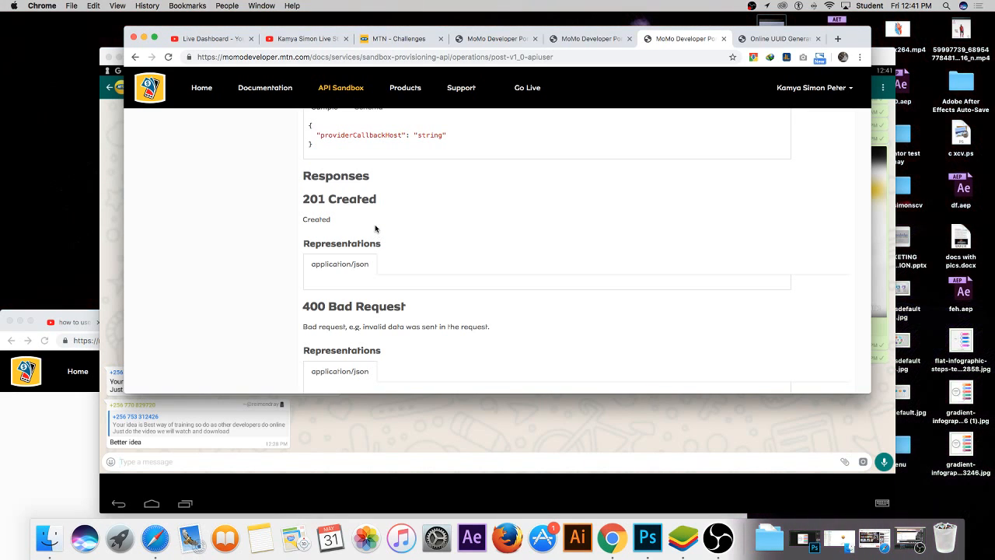
scroll(380, 233, "down", 5)
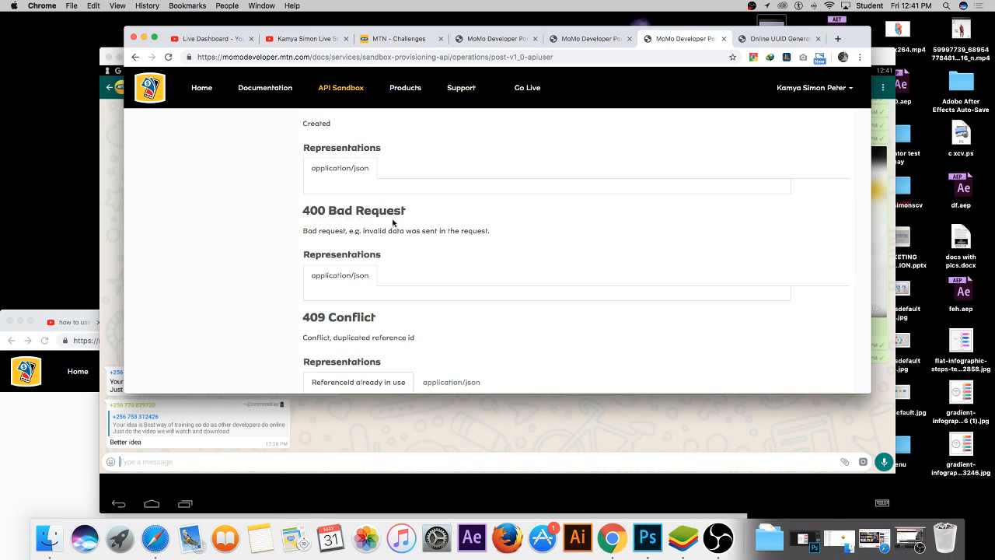
scroll(436, 236, "down", 5)
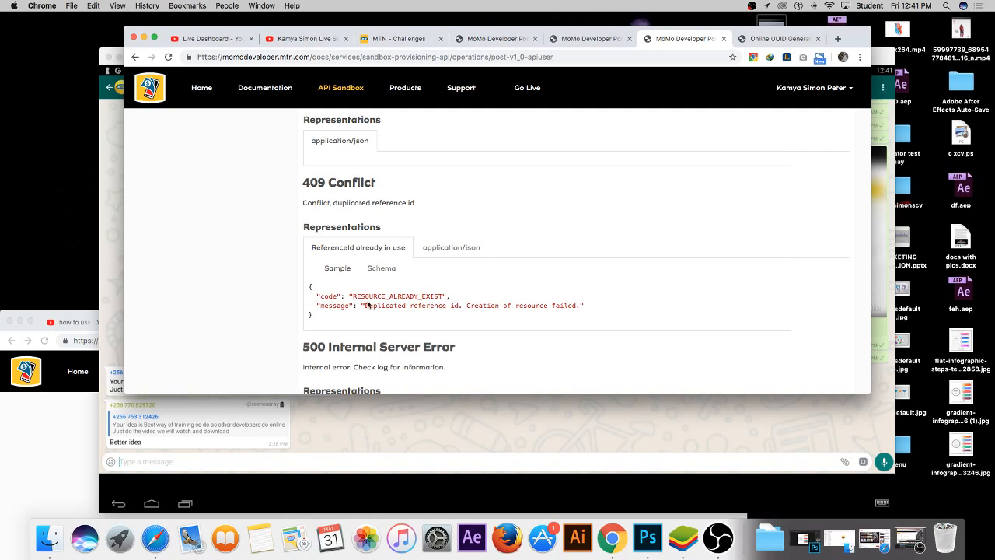
scroll(433, 322, "down", 2)
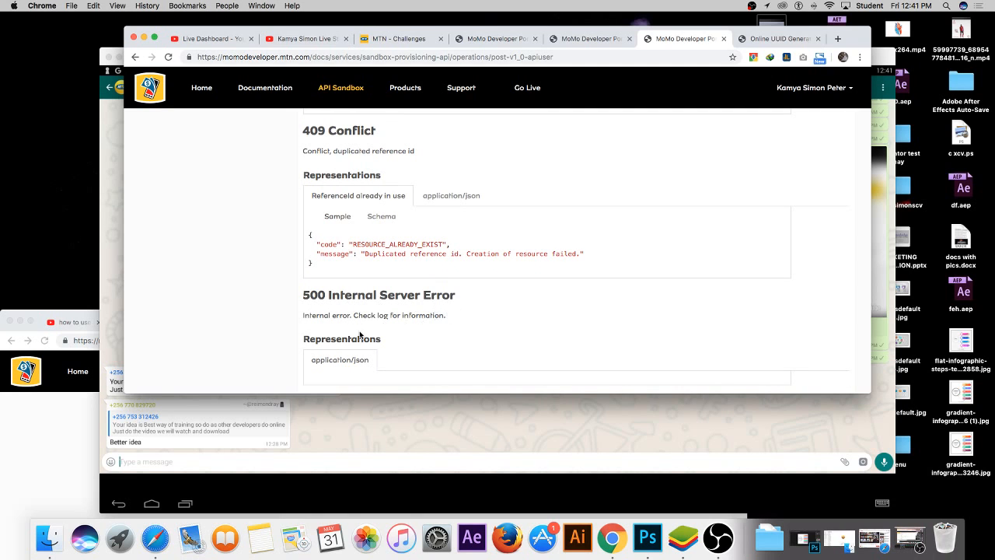
Step: Show the PHP version of the code samples for the /apiuser POST request
scroll(401, 317, "down", 3)
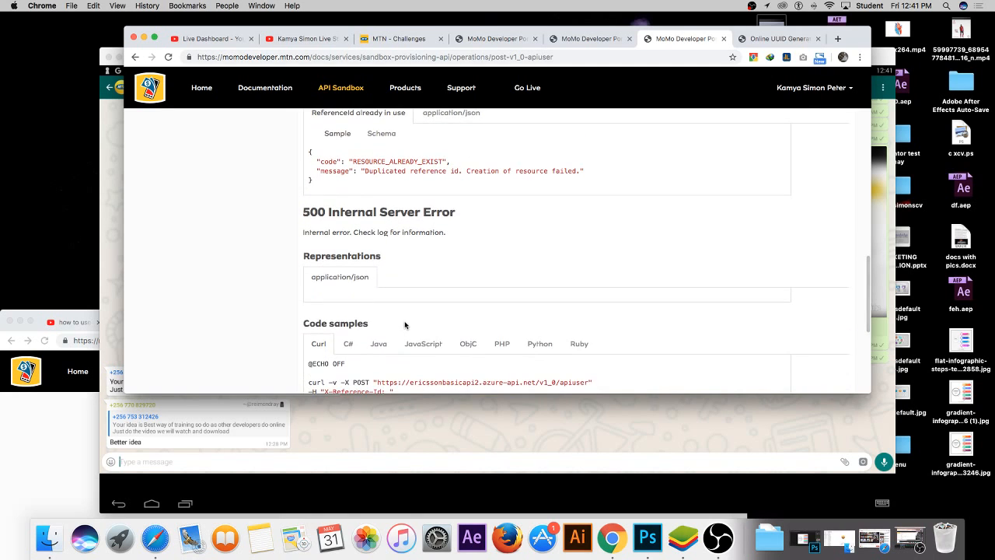
scroll(405, 321, "down", 2)
scroll(377, 310, "down", 2)
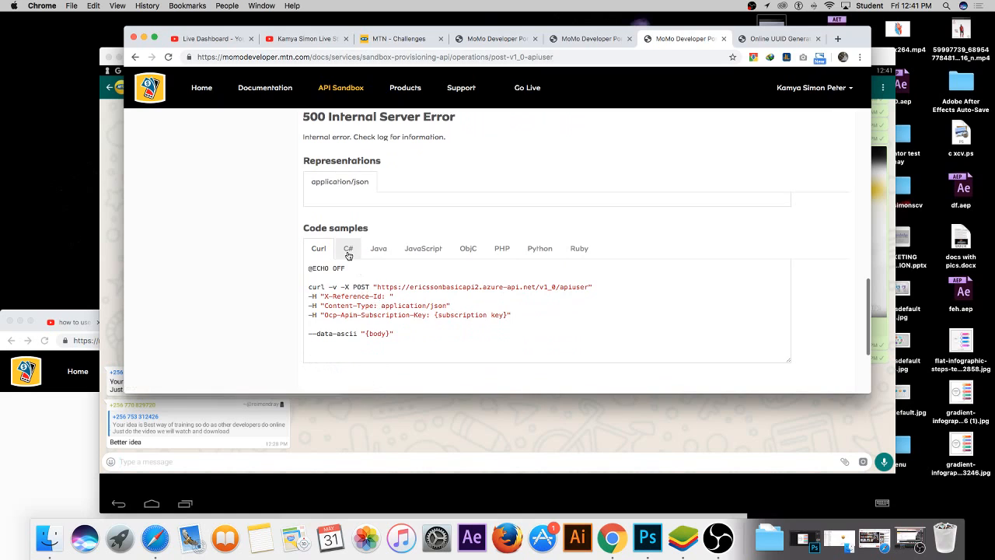
left_click(501, 251)
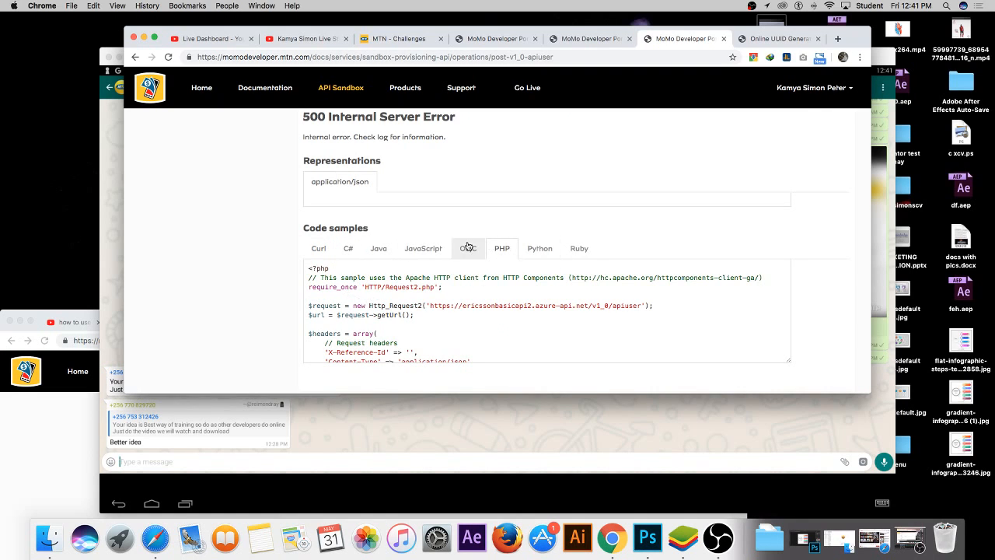
Step: Show the Curl version of the code samples for the /apiuser POST request
left_click(325, 254)
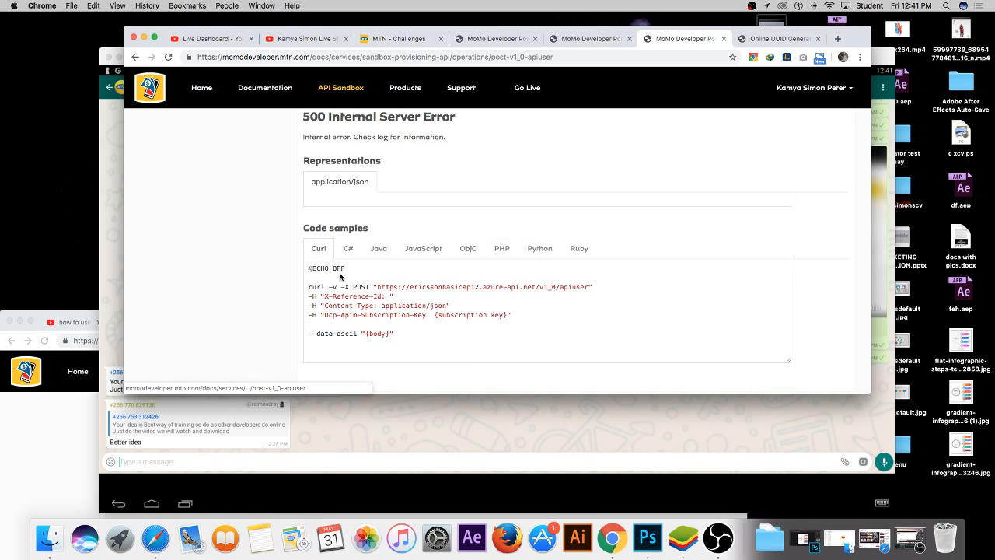
scroll(408, 315, "up", 1)
scroll(408, 318, "up", 2)
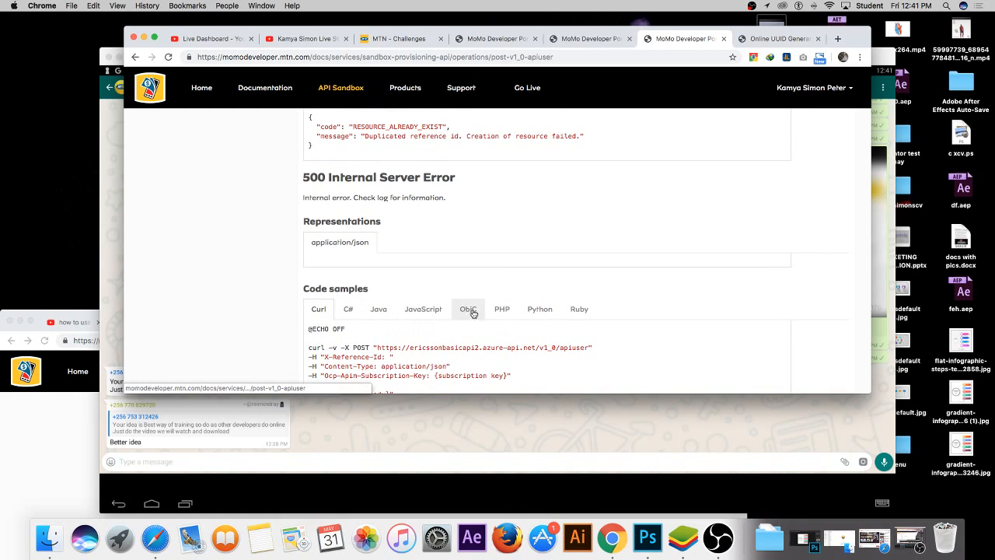
Step: Open the /apiuser POST operation's Try it console in a new browser tab and show its headers and request body
scroll(379, 311, "up", 4)
scroll(386, 295, "up", 10)
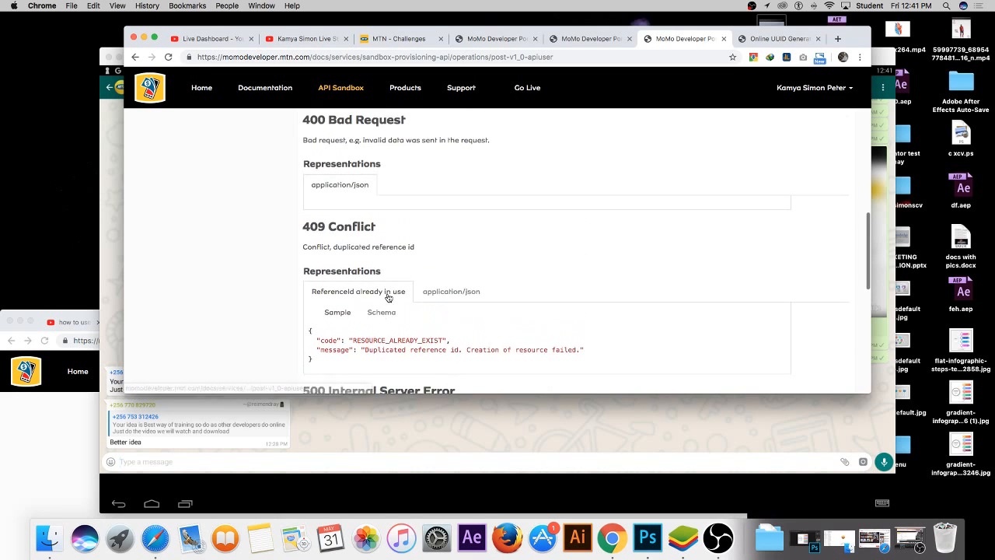
scroll(391, 289, "up", 8)
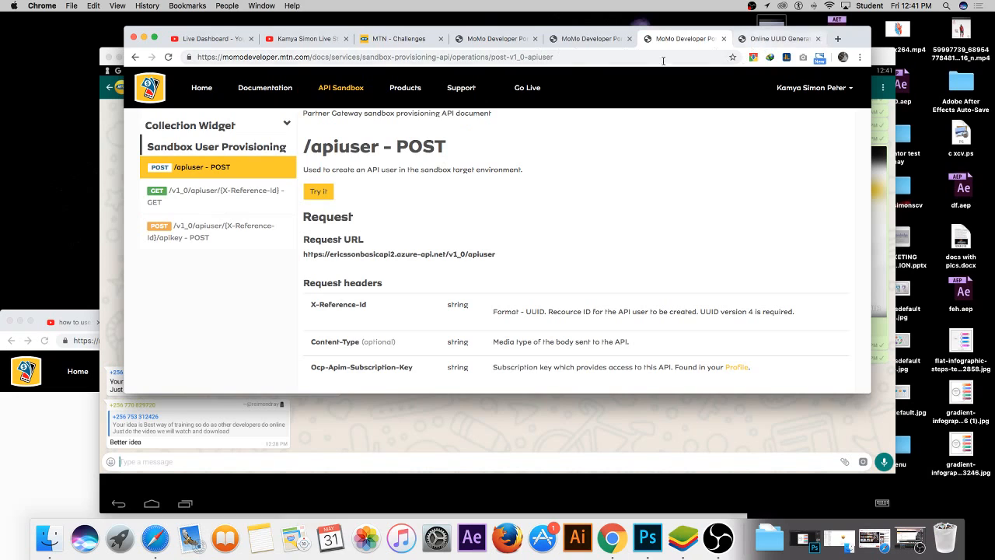
right_click(325, 191)
left_click(370, 192)
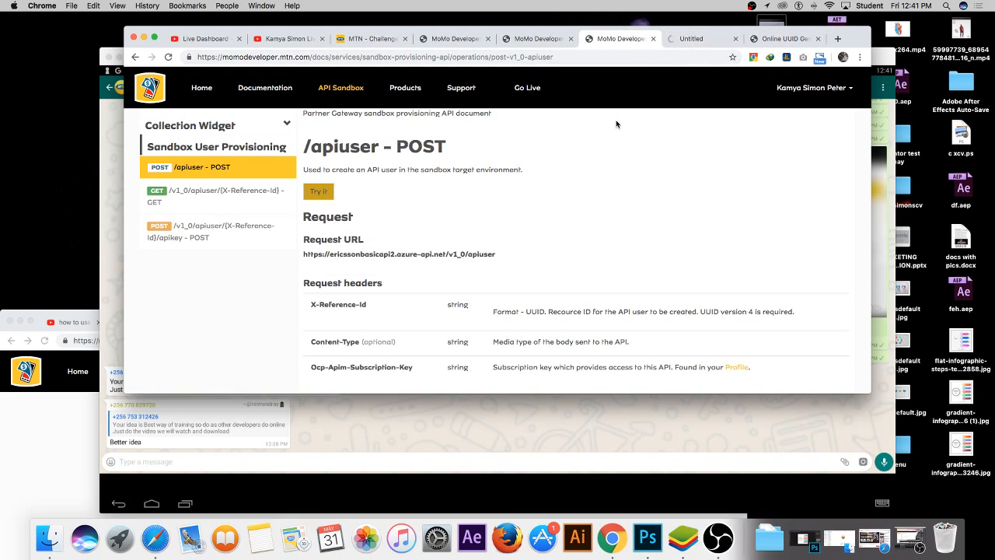
left_click(693, 39)
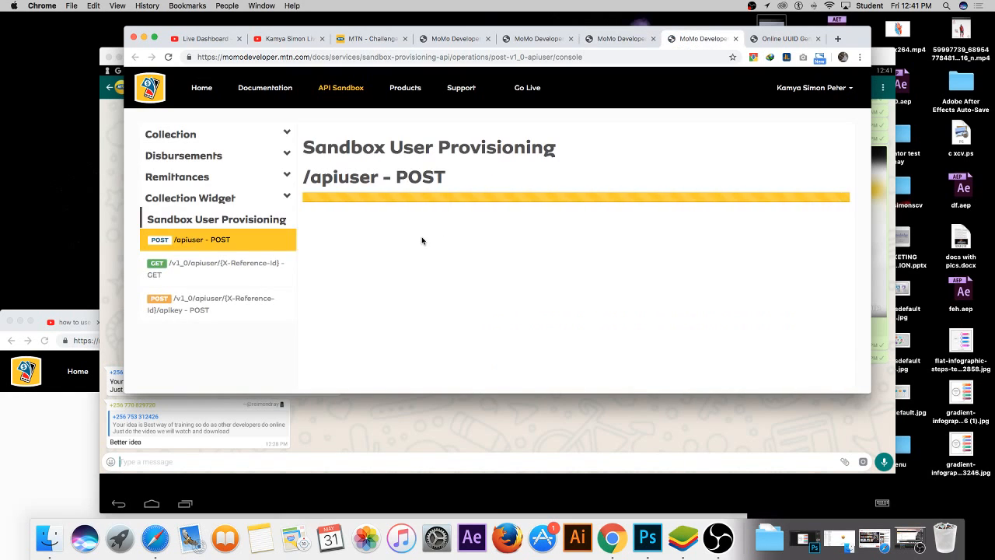
scroll(436, 237, "down", 3)
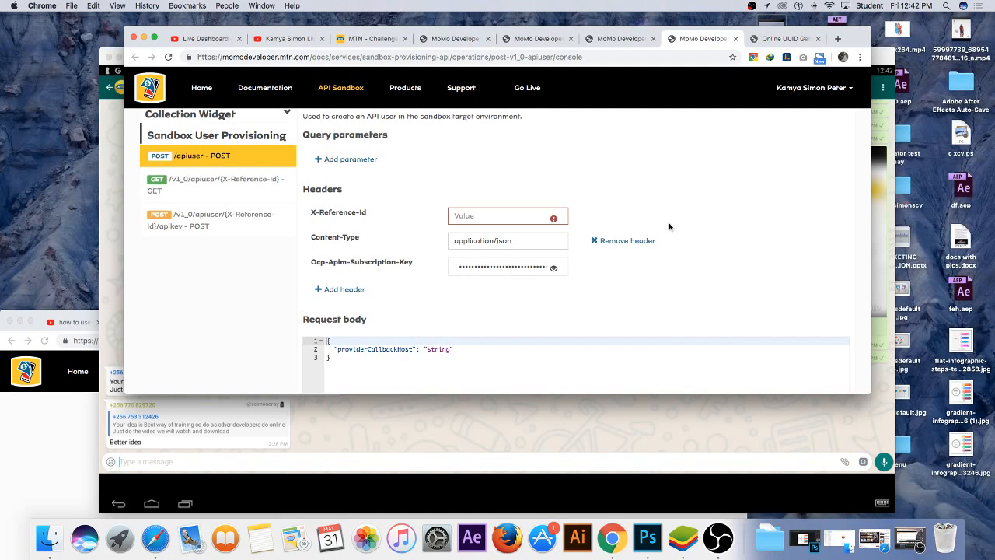
Step: Copy the version 4 UUID from the Online UUID Generator and paste it into the console's X-Reference-Id header
key("ctrl+Tab")
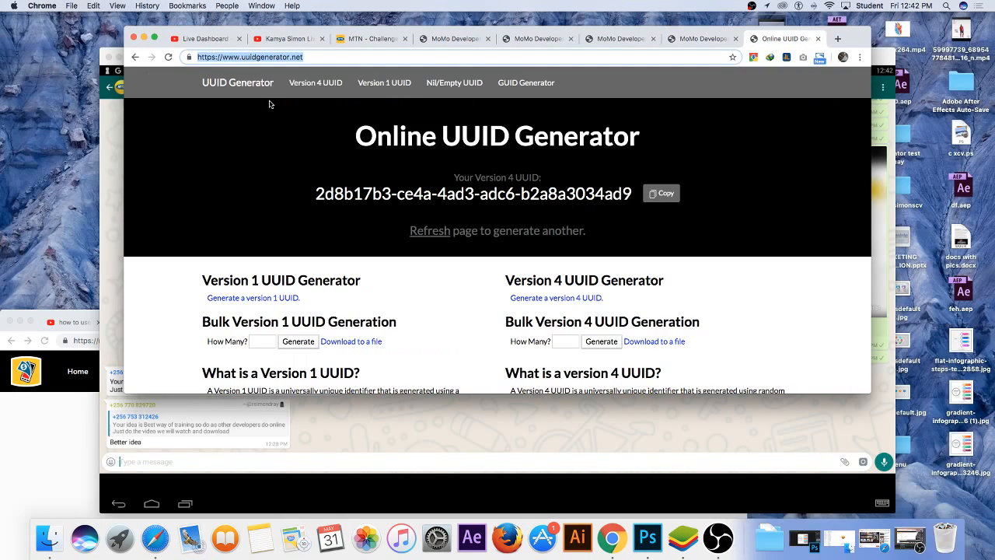
left_click(657, 196)
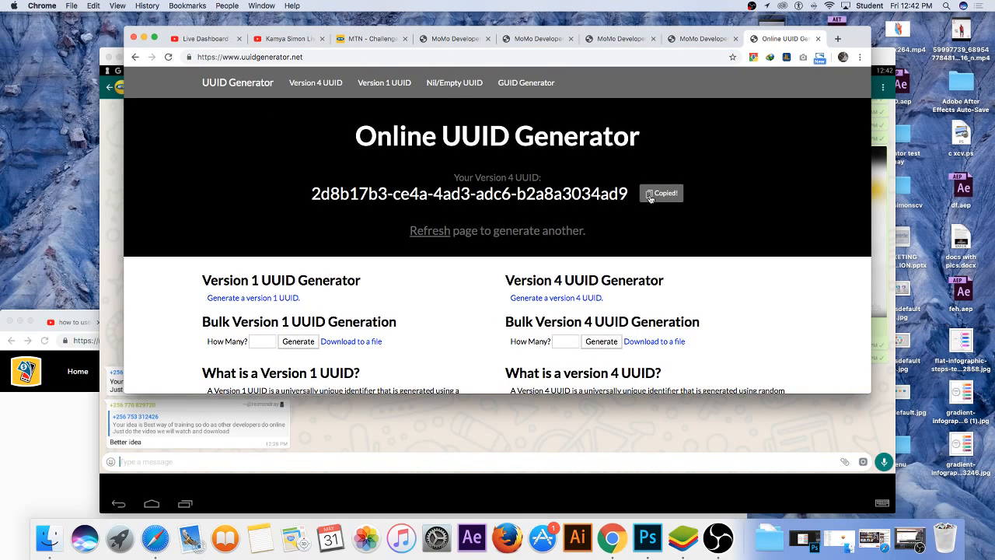
left_click(699, 39)
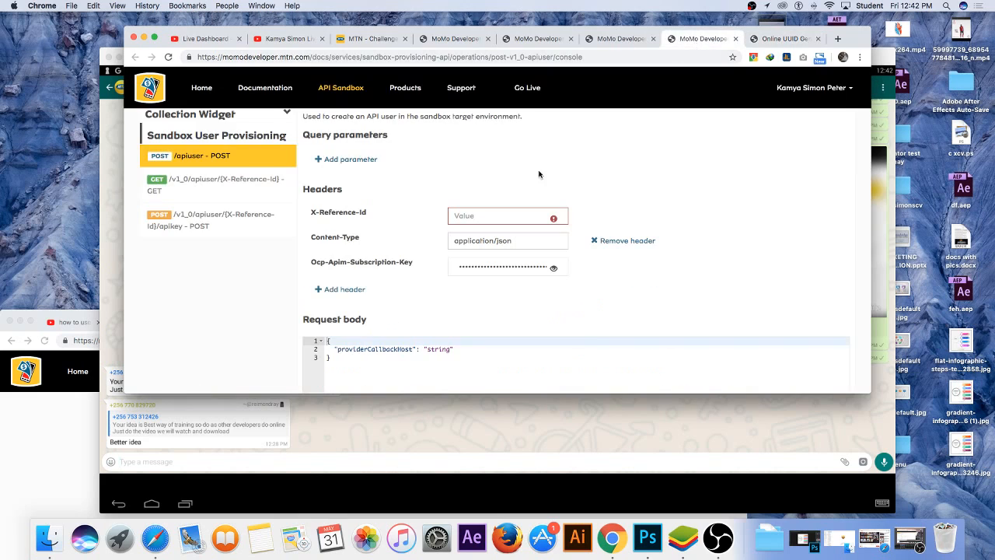
left_click(472, 217)
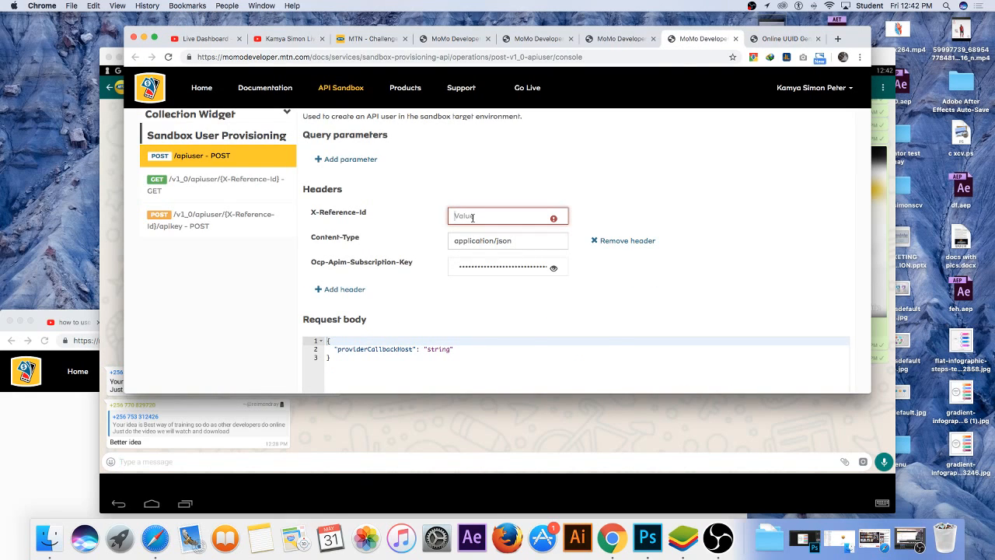
right_click(471, 216)
left_click(491, 285)
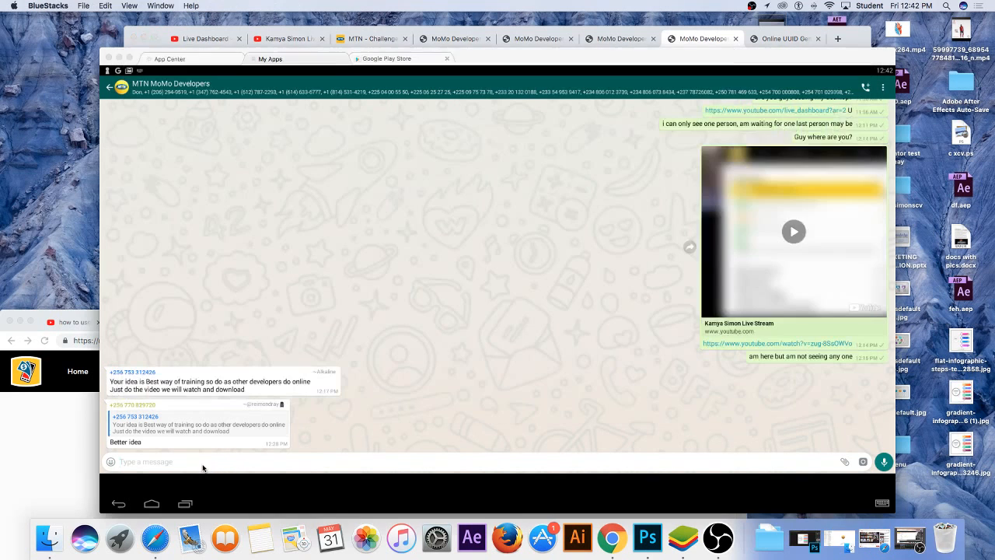
left_click(203, 467)
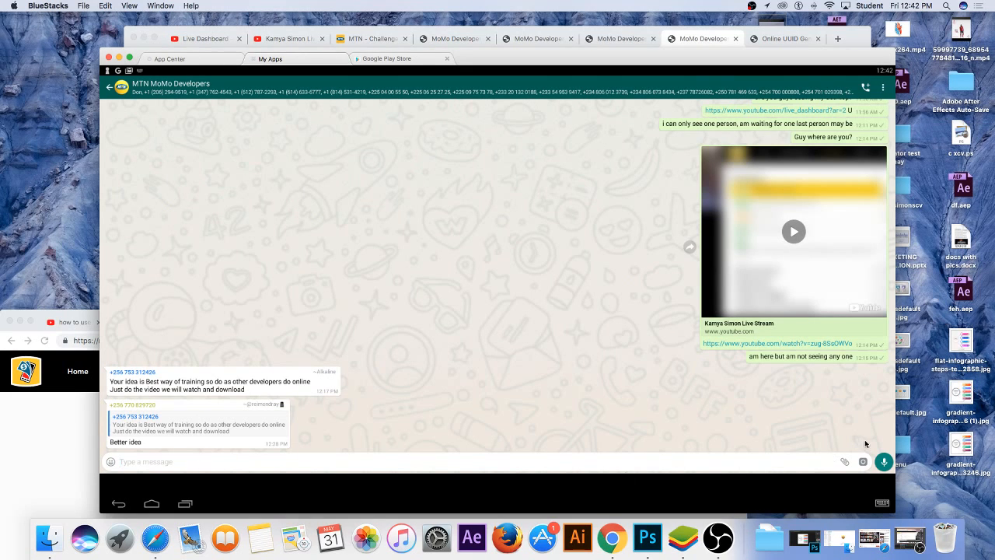
left_click(942, 401)
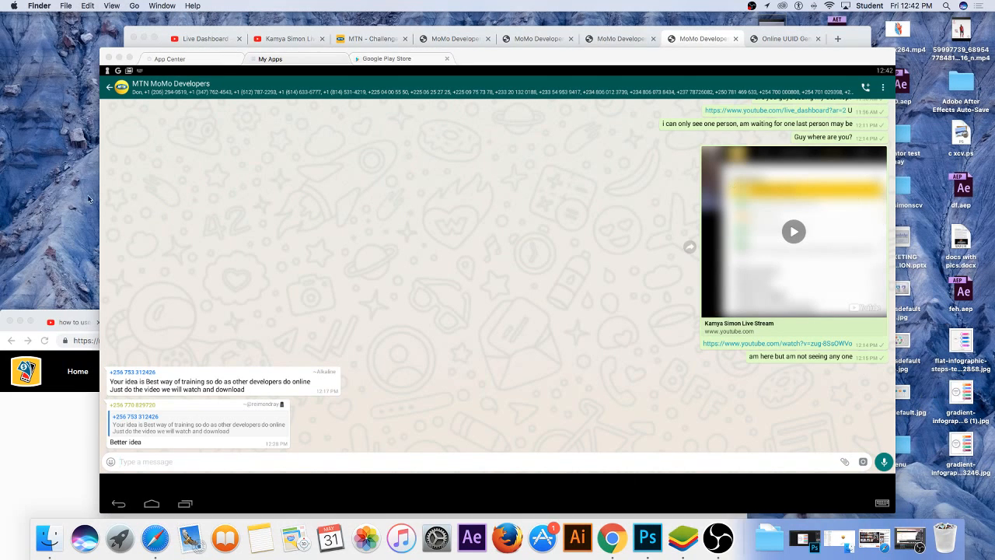
left_click_drag(49, 320, 49, 281)
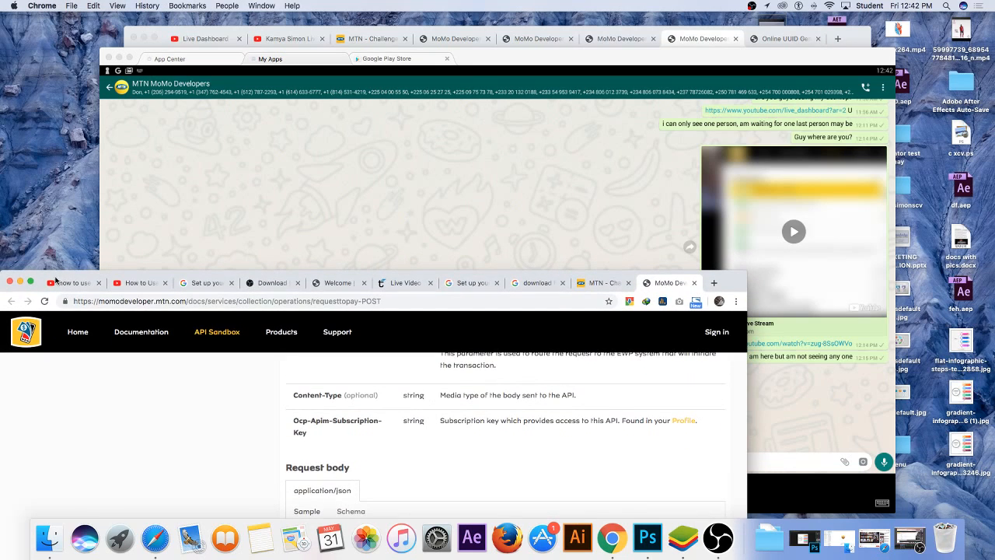
Step: Switch to Sublime Text and decline the download of the new version
left_click(128, 543)
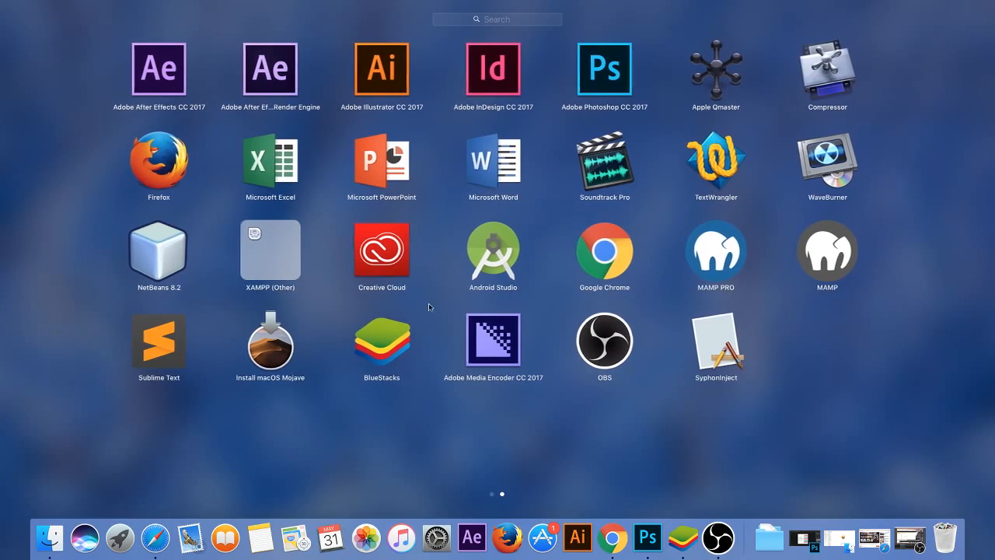
left_click(158, 341)
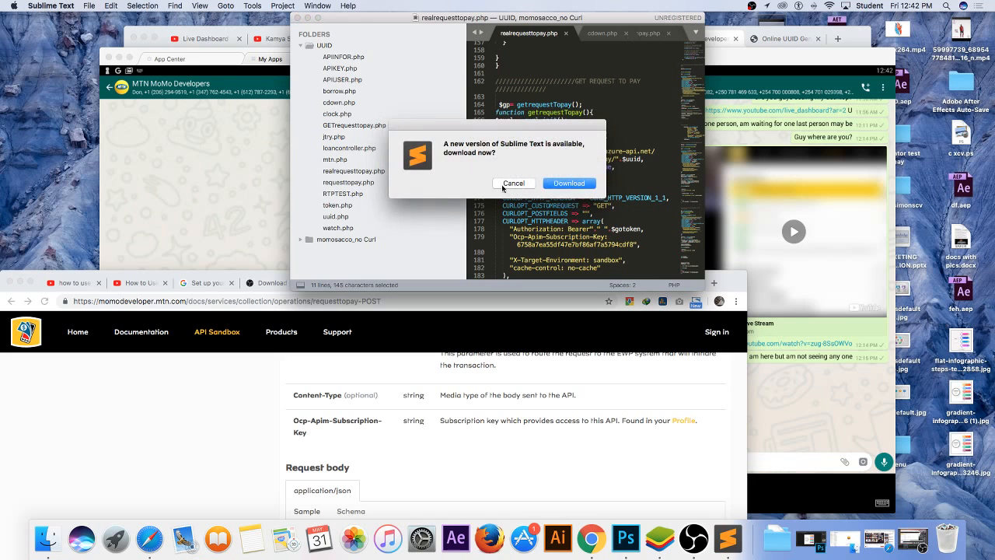
left_click(512, 183)
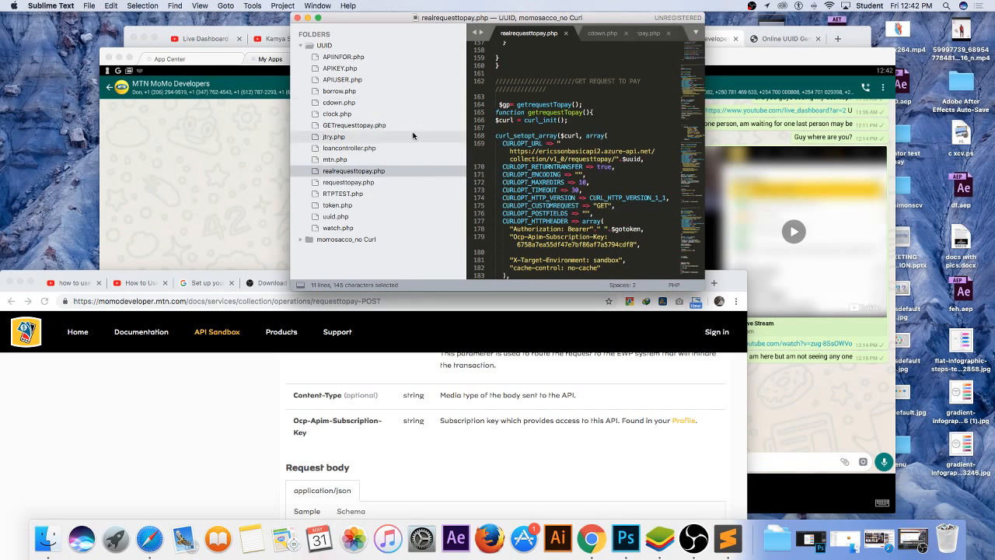
Step: Create a new file in the UUID folder, paste the copied UUID into it and label it "UUID"
right_click(323, 45)
left_click(346, 47)
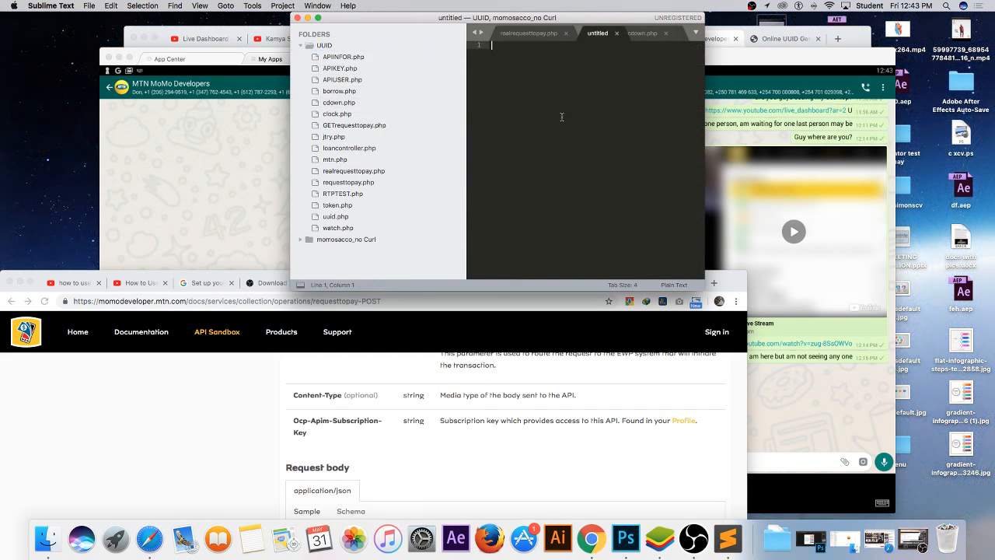
right_click(589, 76)
left_click(610, 115)
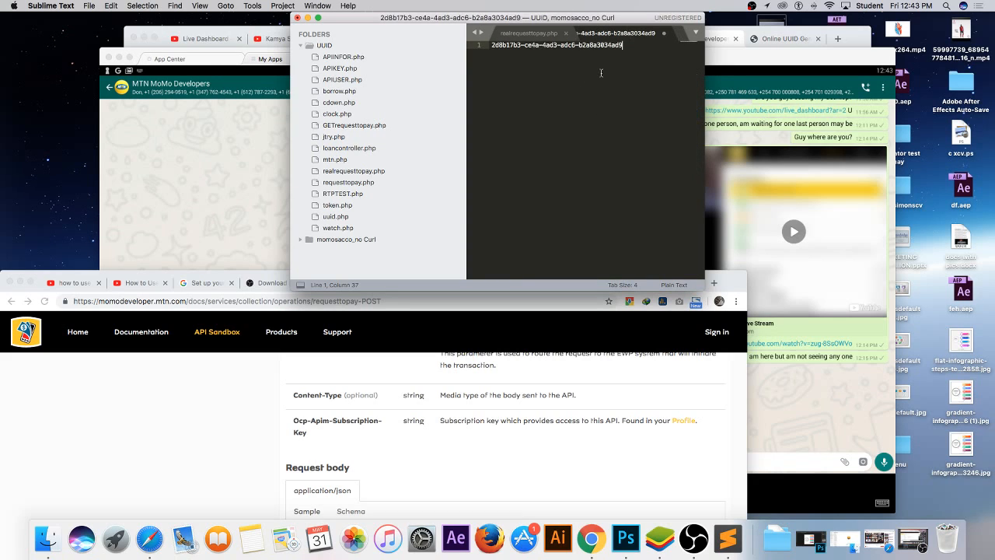
type("UUID")
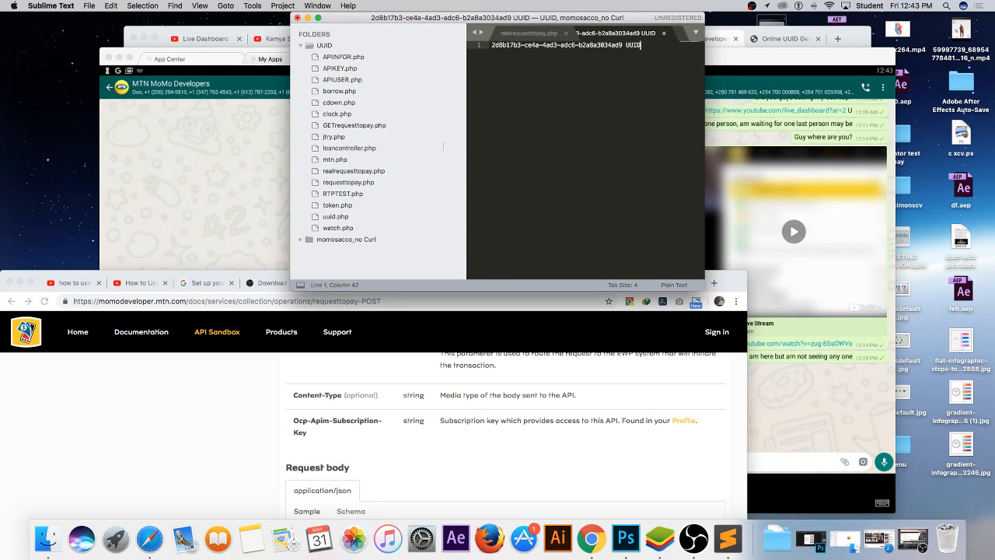
Step: Switch to the second Chrome window with the /requesttopay documentation and move it to the middle of the desktop
left_click(429, 302)
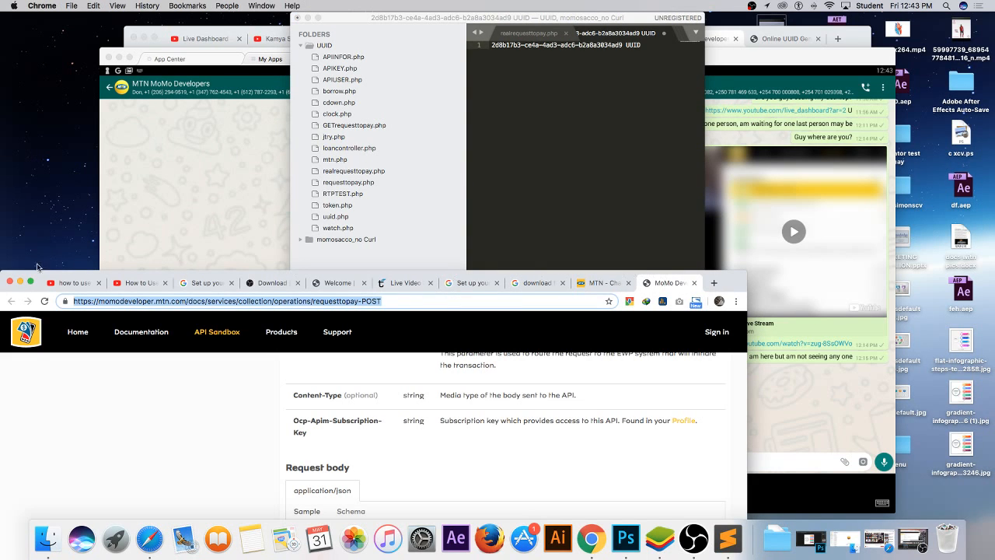
left_click(665, 275)
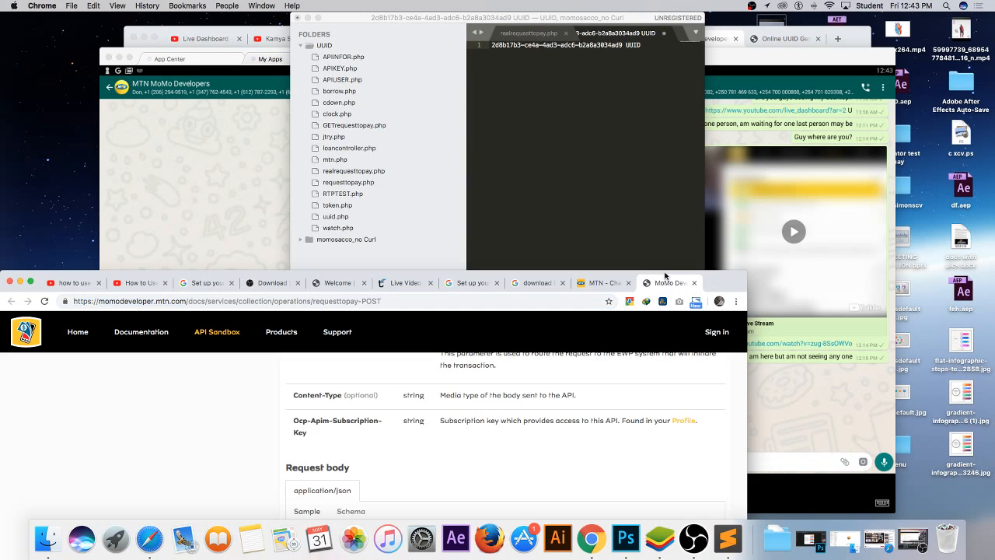
left_click_drag(665, 274, 664, 276)
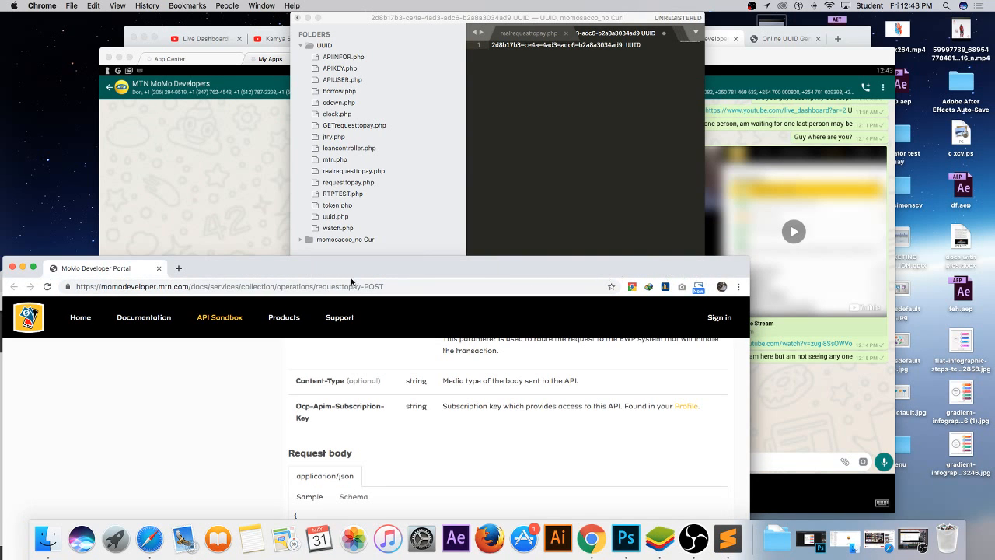
left_click_drag(136, 272, 770, 117)
scroll(513, 379, "up", 10)
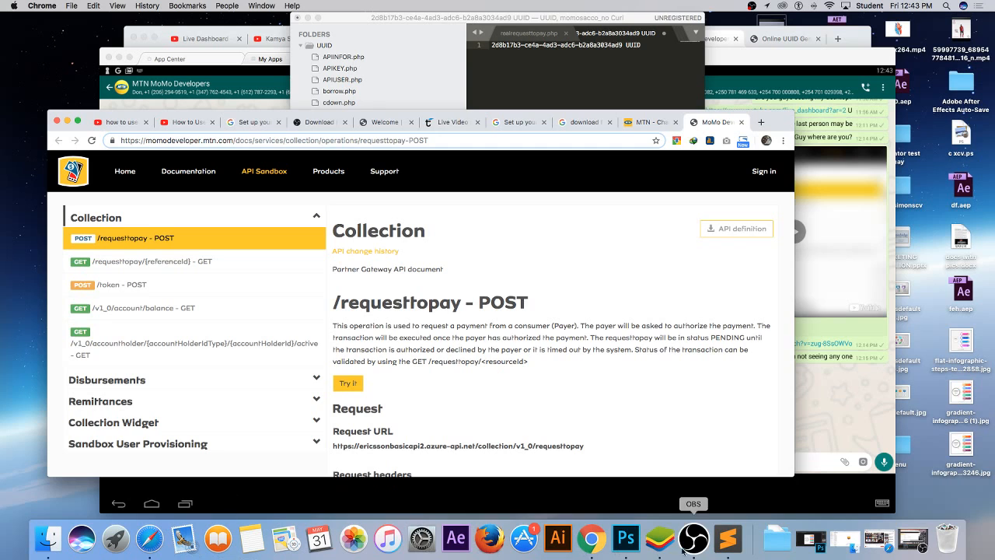
left_click(847, 544)
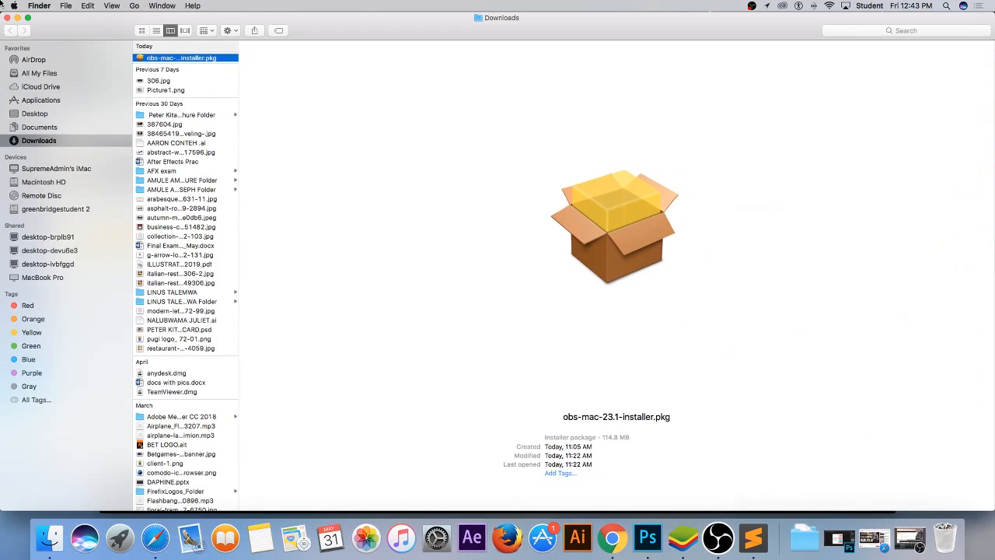
left_click(6, 17)
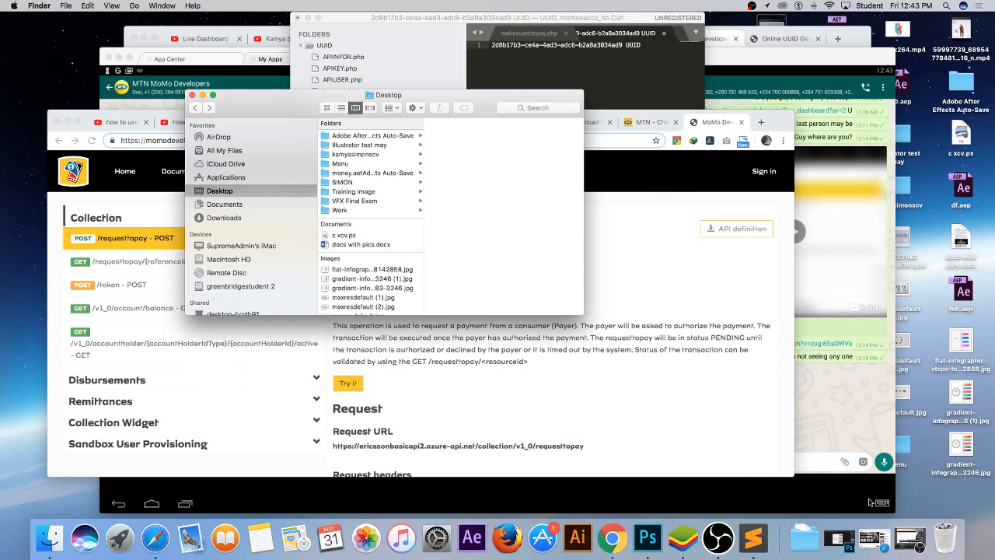
left_click(873, 538)
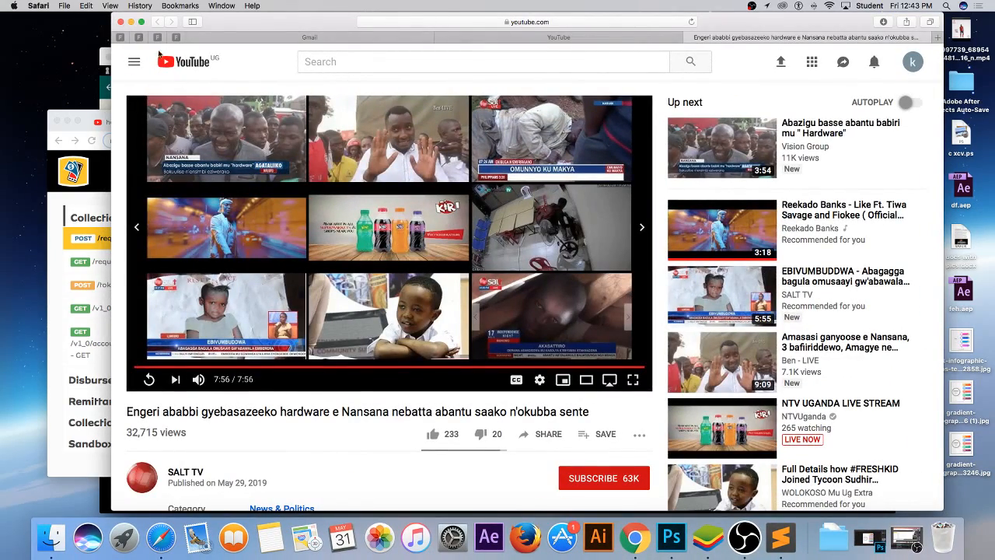
left_click(131, 22)
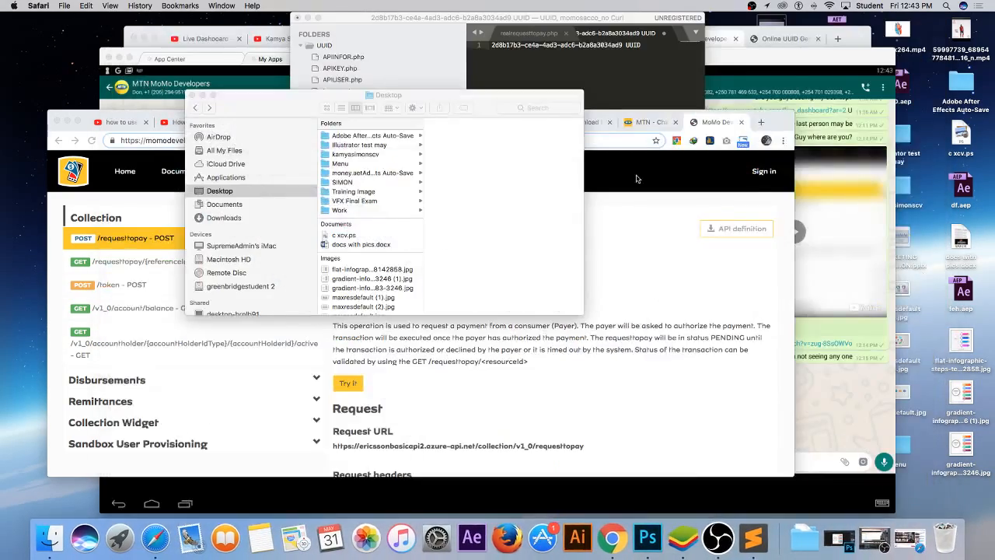
left_click(242, 102)
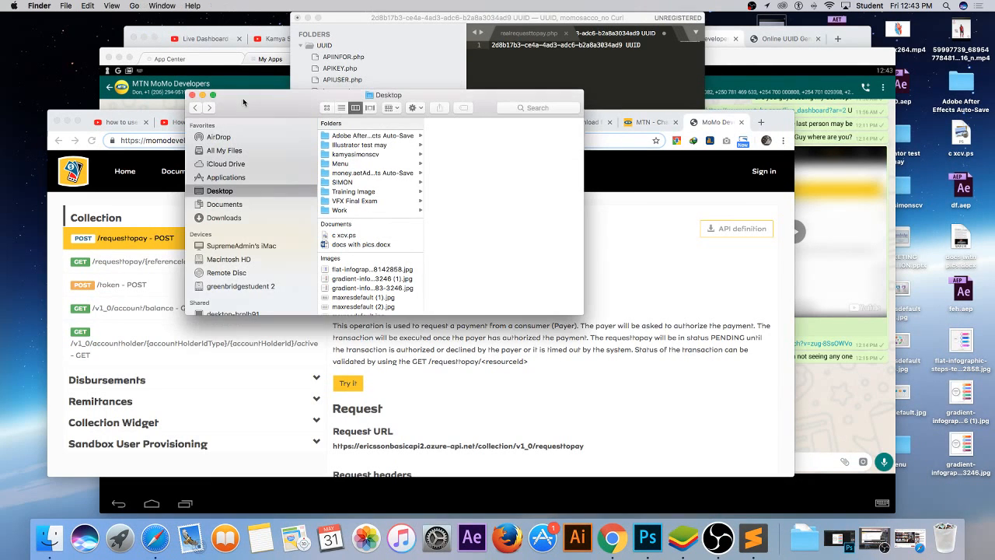
left_click(203, 95)
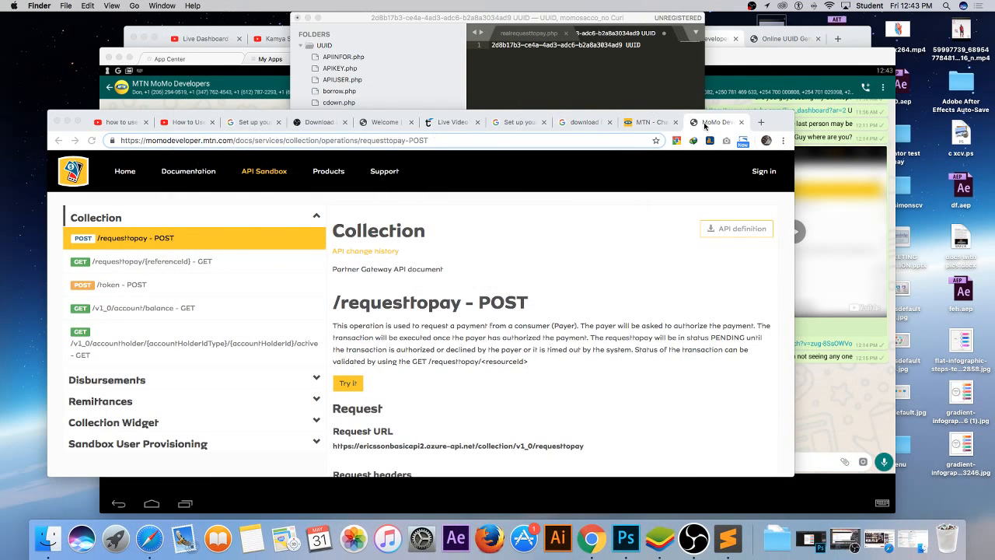
Step: Move the /requesttopay documentation window slightly higher and open the Sandbox User Provisioning documentation in it
scroll(519, 263, "down", 8)
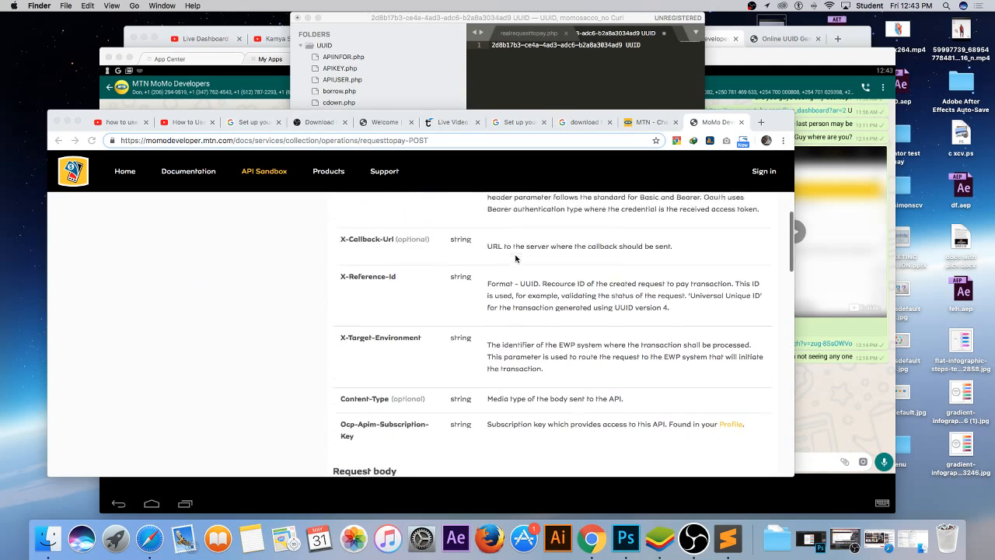
scroll(622, 233, "up", 8)
left_click_drag(772, 121, 772, 83)
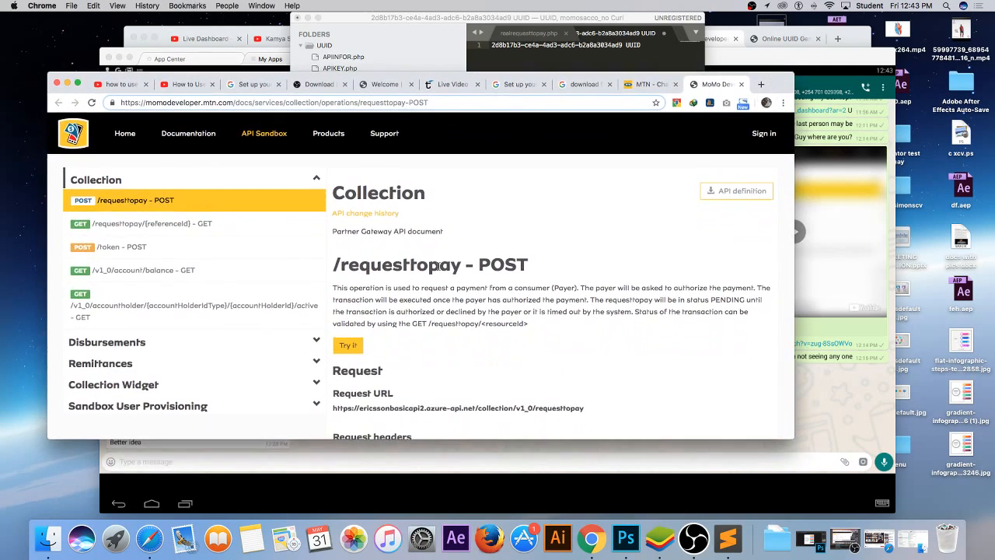
scroll(194, 311, "down", 3)
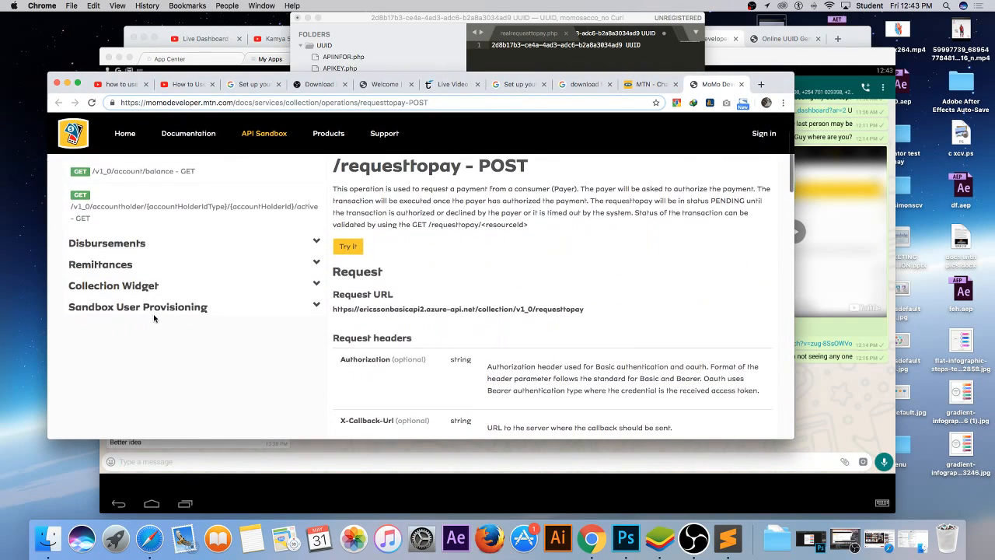
left_click(156, 309)
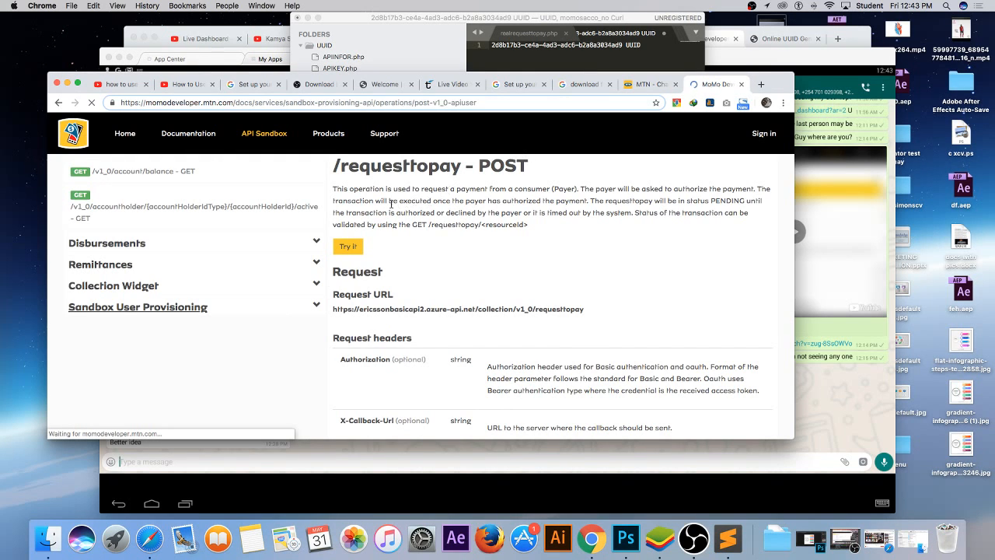
Step: Minimize the BlueStacks window and move the Sandbox User Provisioning documentation window lower, clear of the /apiuser console window
left_click(221, 52)
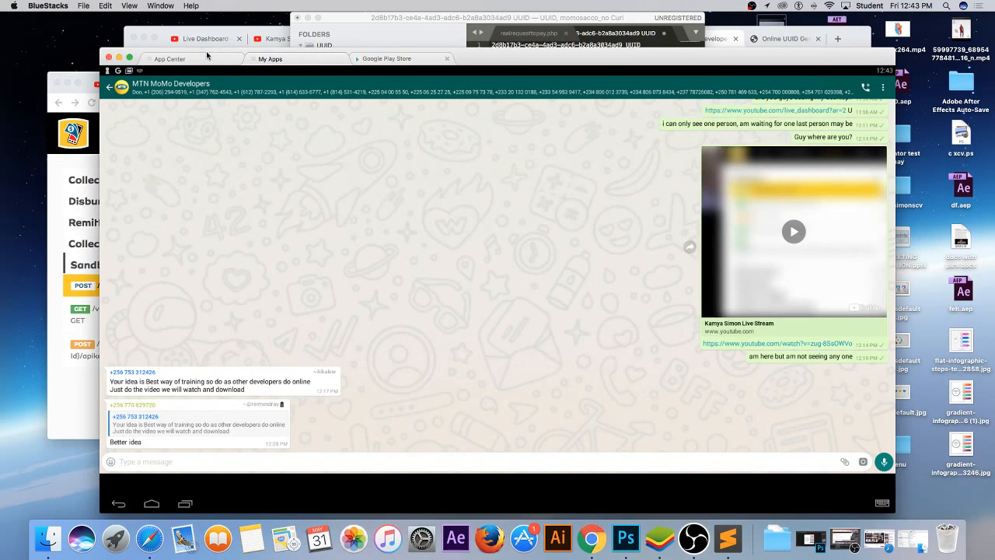
left_click(118, 58)
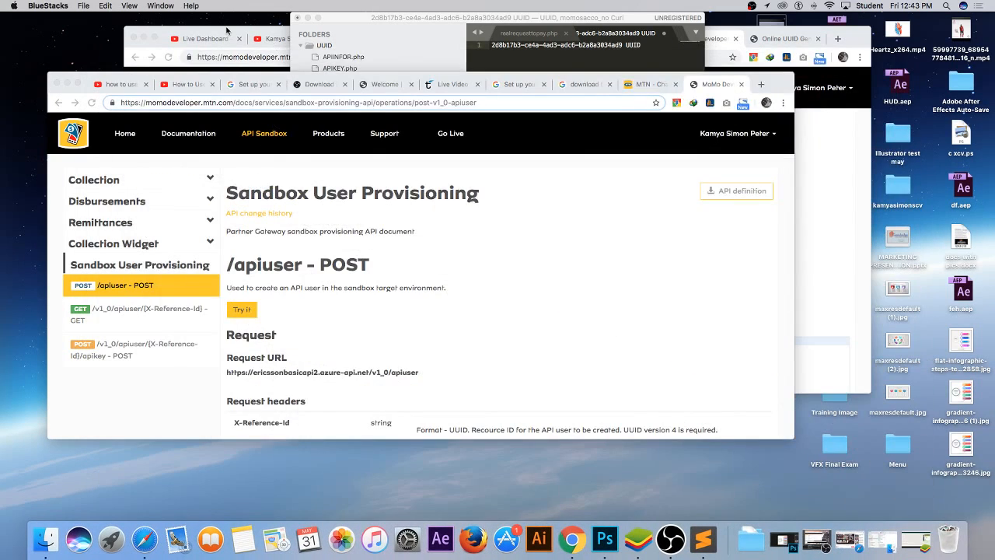
left_click(226, 30)
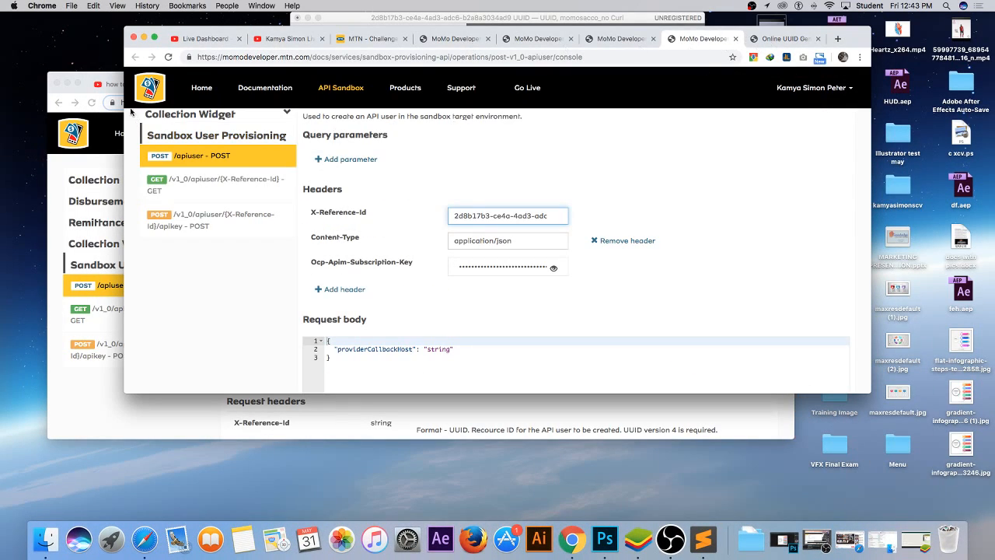
left_click_drag(101, 76, 144, 112)
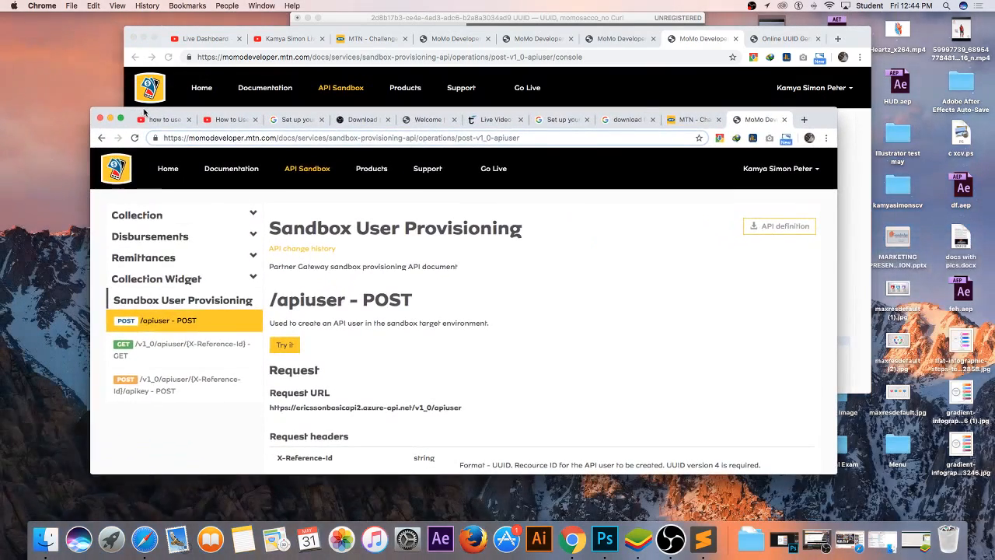
Step: In the /apiuser console, set providerCallbackHost in the request body to "localhost:8000"
left_click(709, 42)
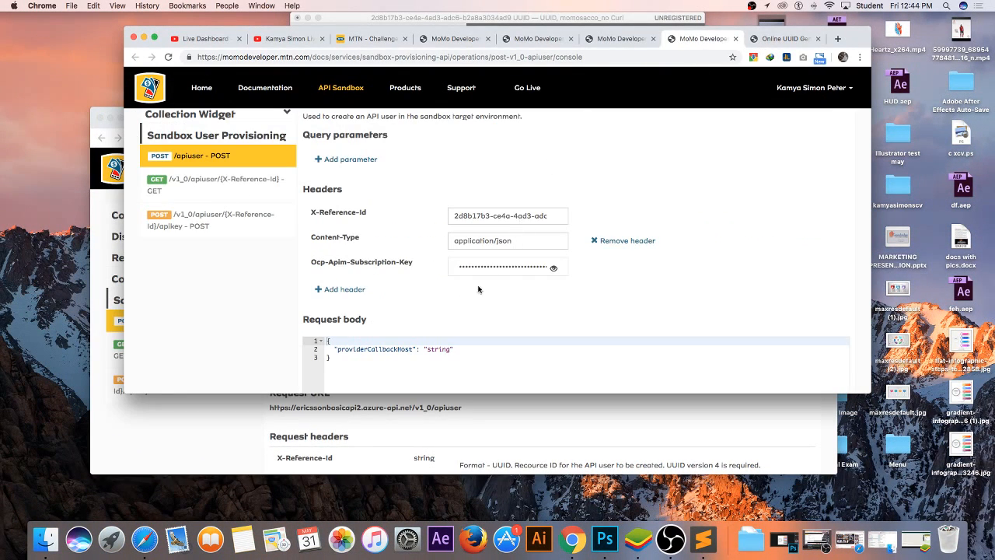
scroll(478, 289, "down", 3)
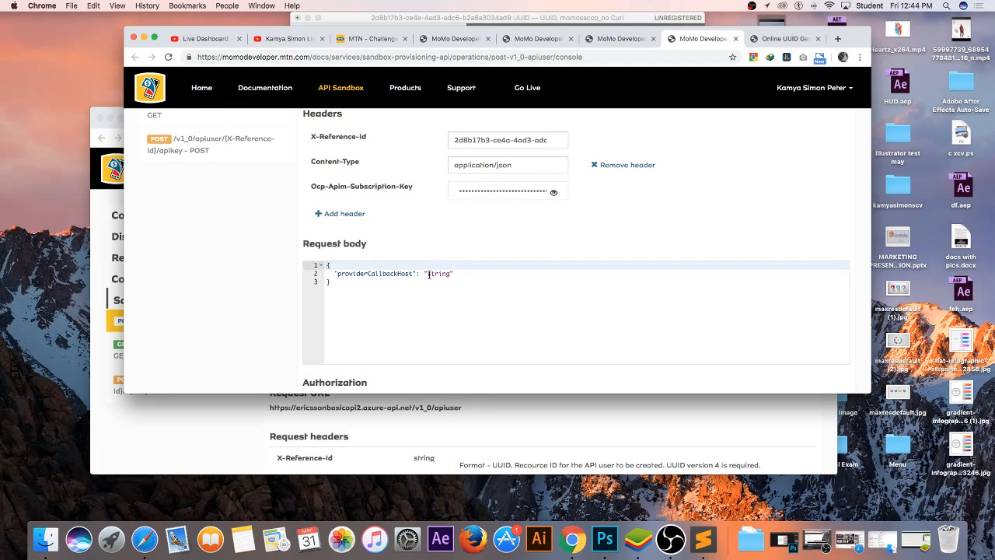
left_click_drag(429, 274, 448, 274)
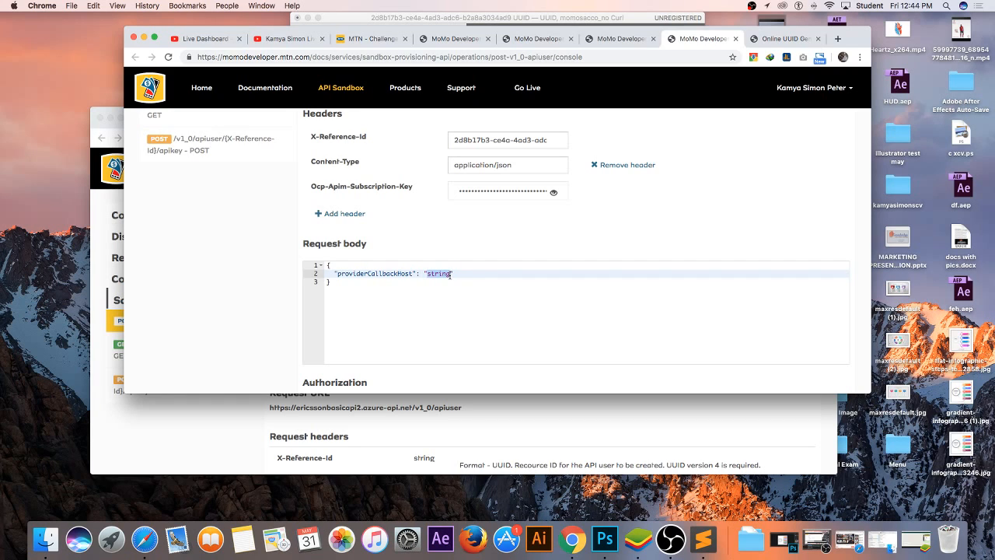
type("localhost:8000")
Step: Review the headers, subscription key and HTTP request, and send the /apiuser POST request
scroll(459, 291, "down", 4)
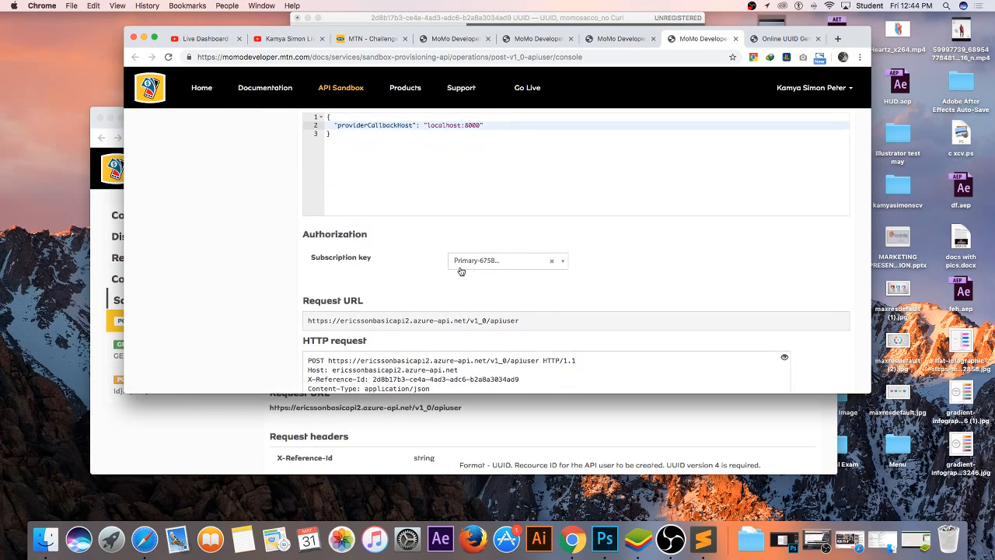
scroll(493, 269, "up", 3)
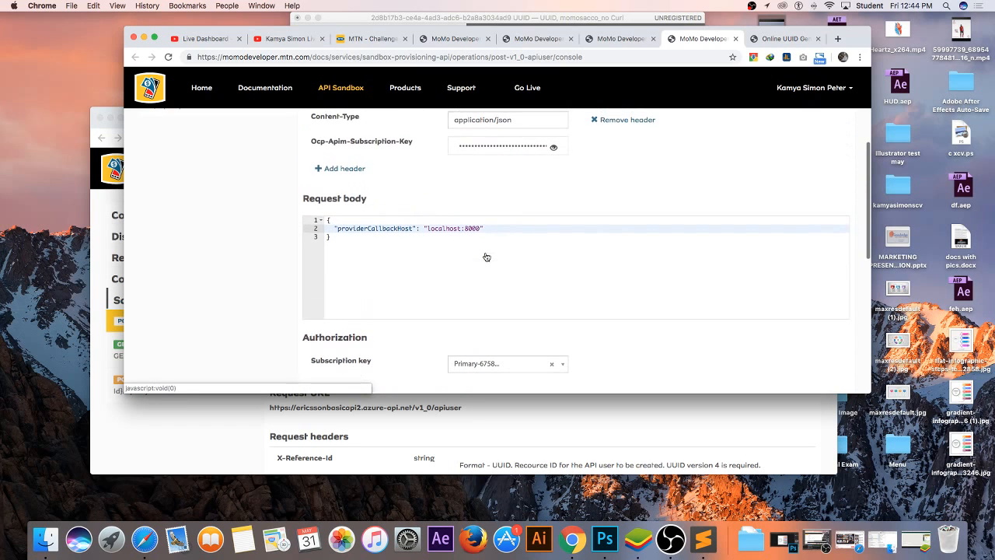
scroll(484, 215, "down", 3)
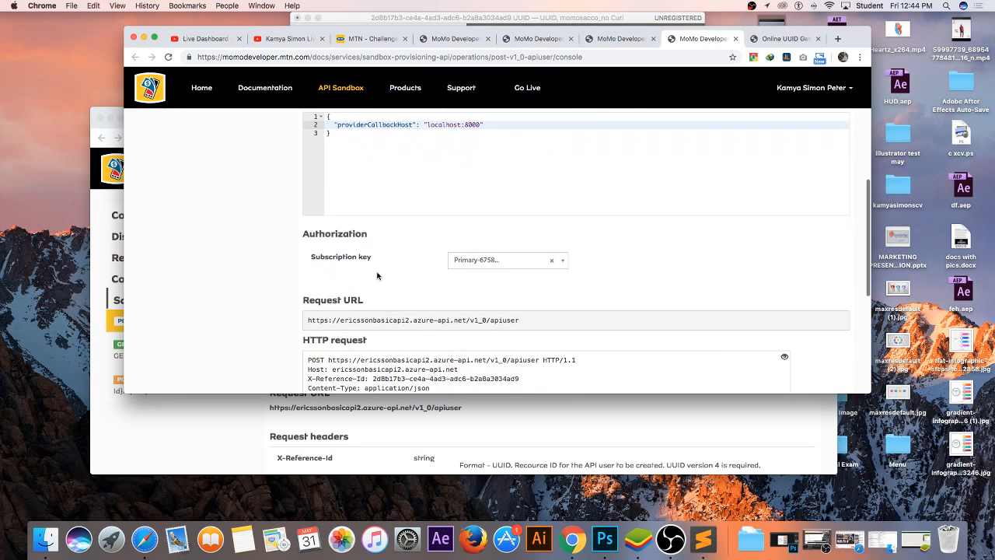
scroll(377, 275, "up", 5)
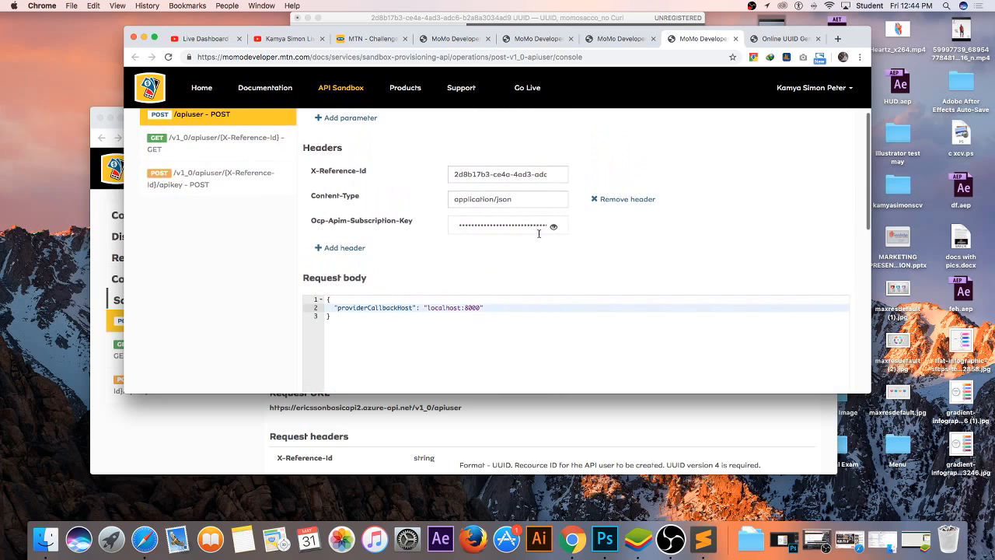
scroll(530, 248, "down", 3)
scroll(530, 248, "down", 4)
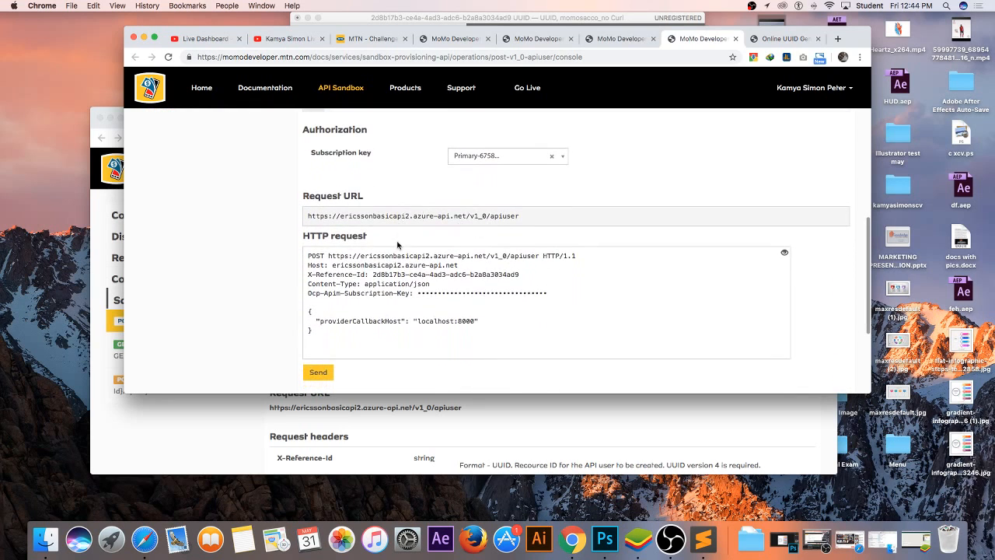
scroll(398, 245, "down", 2)
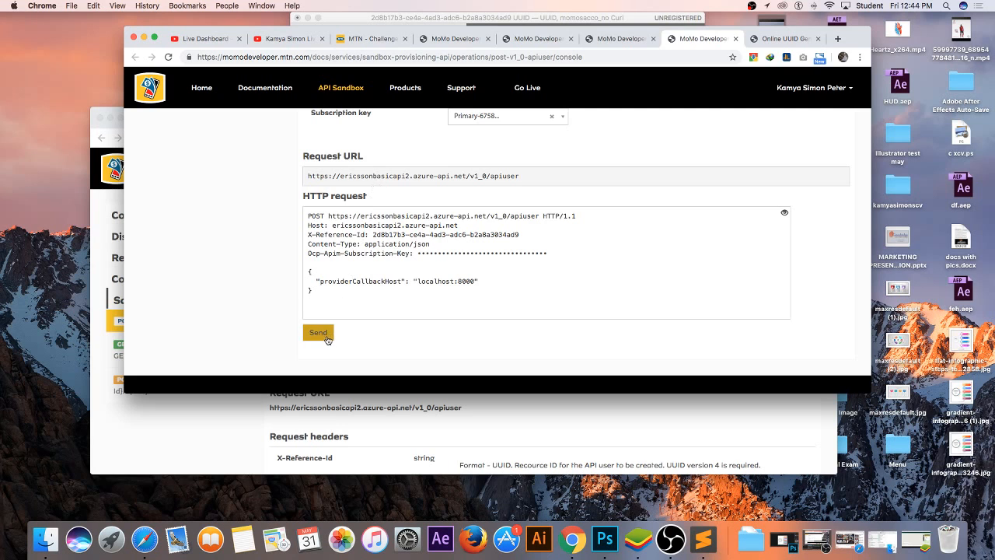
scroll(327, 339, "down", 2)
left_click(329, 272)
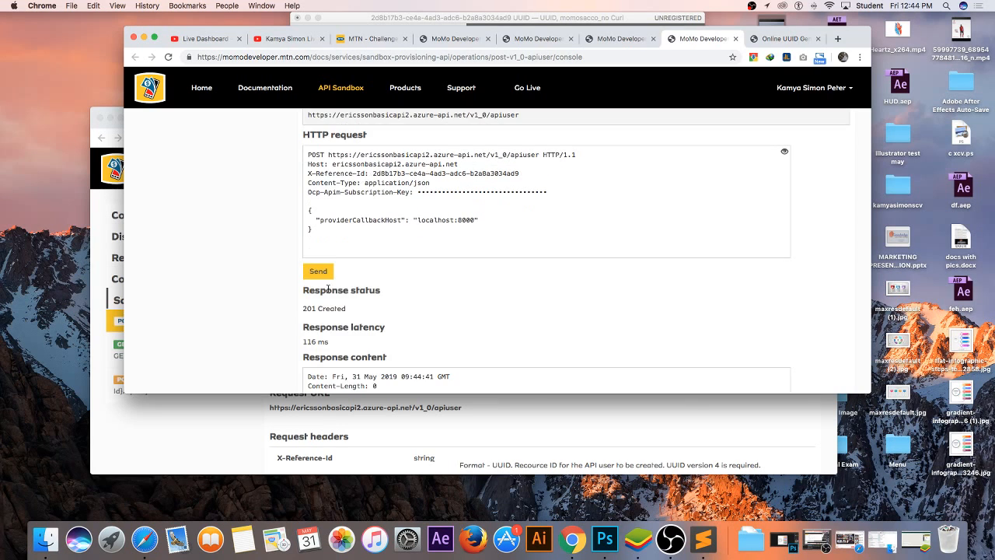
Step: Highlight the response status of the /apiuser request and check the live stream on YouTube
scroll(328, 295, "down", 1)
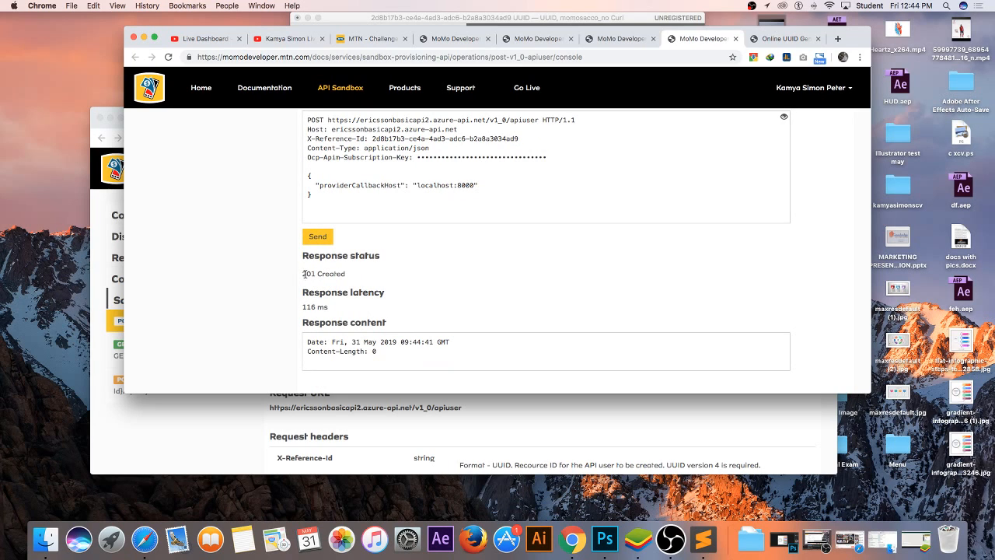
mouse_move(303, 274)
left_mouse_down()
mouse_move(346, 277)
mouse_move(303, 272)
left_mouse_up()
left_click(356, 279)
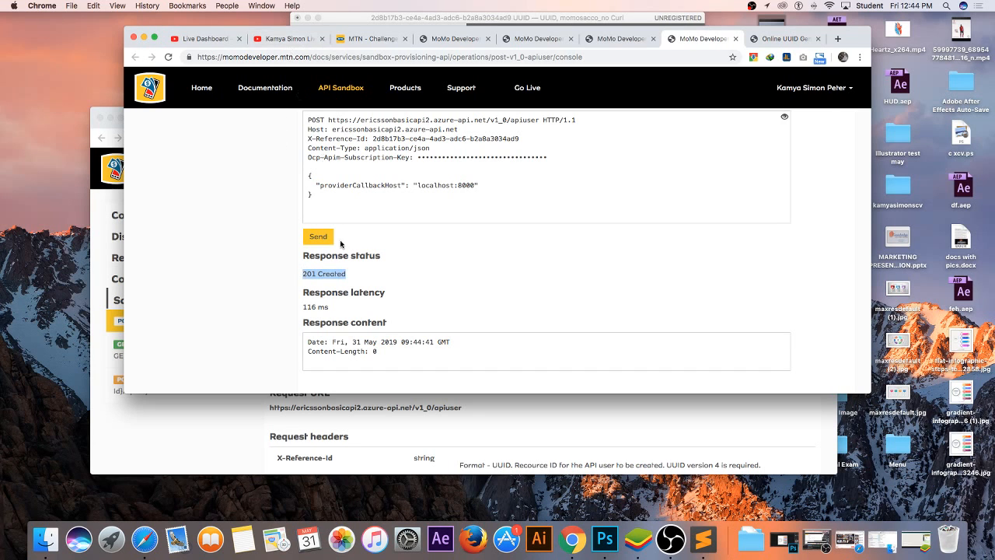
scroll(342, 248, "up", 3)
left_click(307, 39)
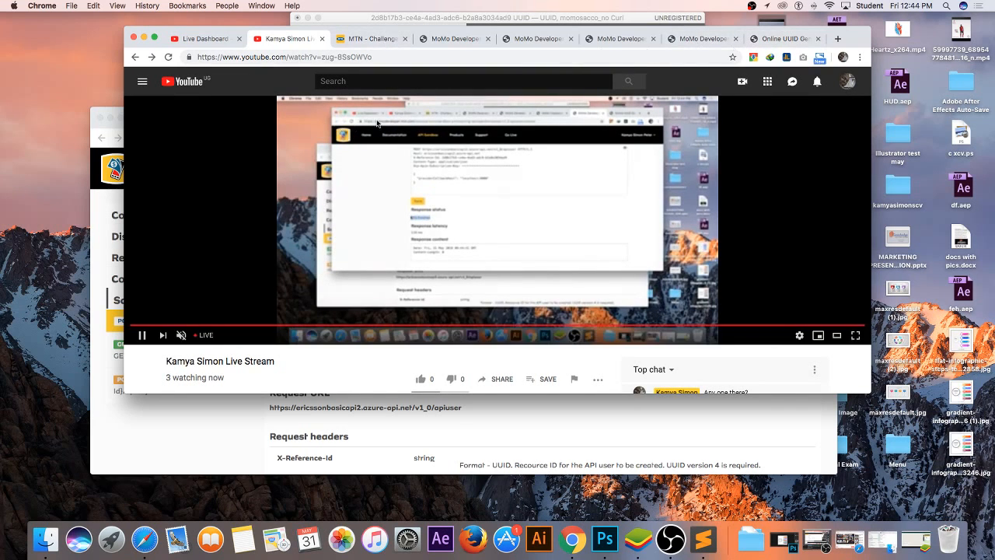
Step: Return to the documentation window, look over the /apiuser POST page and open the /v1_0/apiuser/{X-Reference-Id} GET documentation
left_click(91, 129)
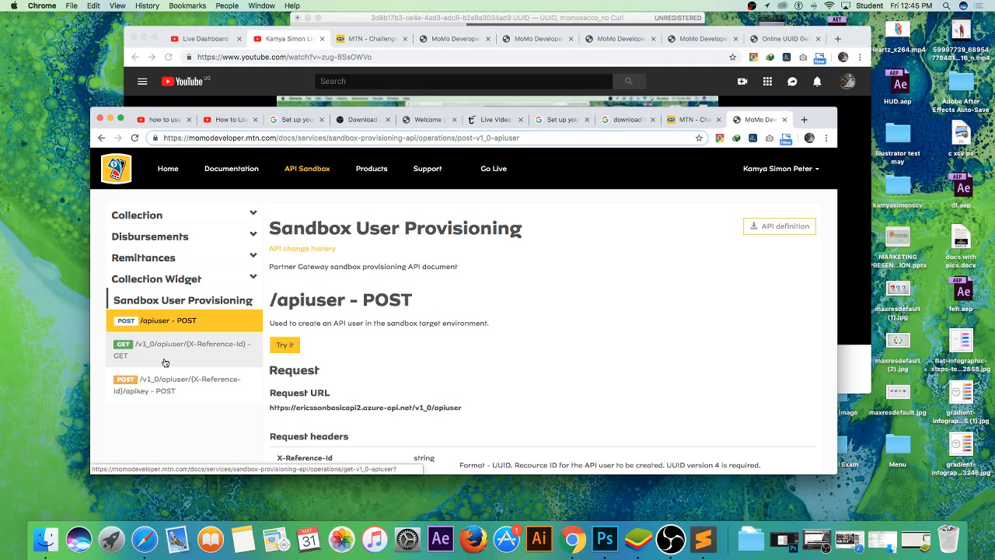
scroll(357, 345, "down", 5)
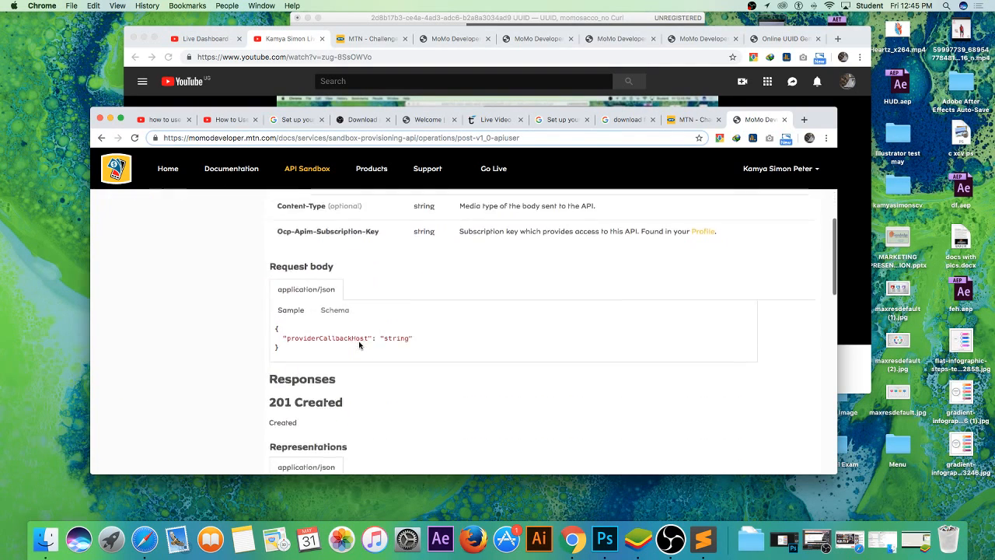
scroll(357, 344, "up", 10)
left_click(179, 351)
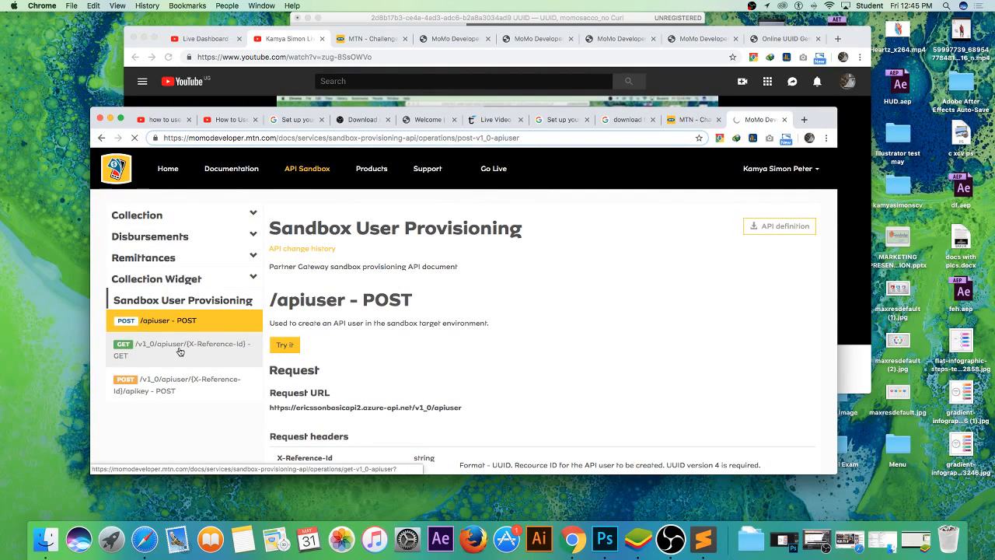
left_click(179, 351)
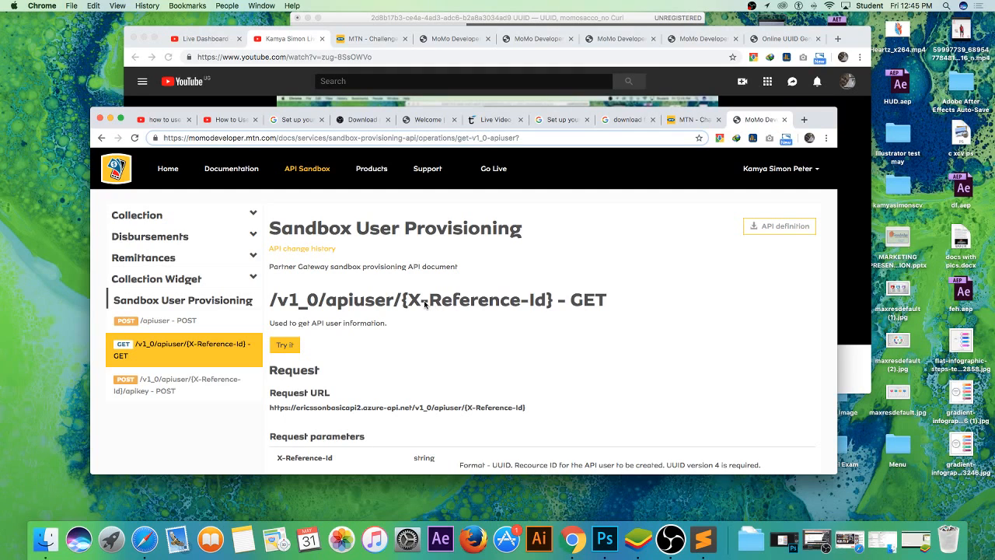
Step: Highlight {X-Reference-Id} in the GET operation's heading and open the operation's Try it console in a new tab
scroll(424, 309, "down", 2)
scroll(424, 309, "down", 1)
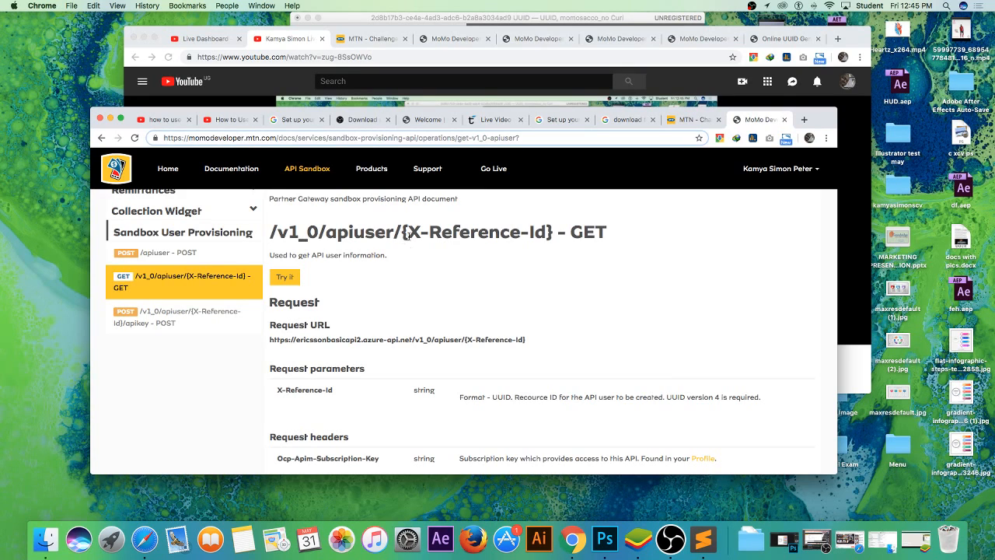
left_click_drag(402, 233, 554, 233)
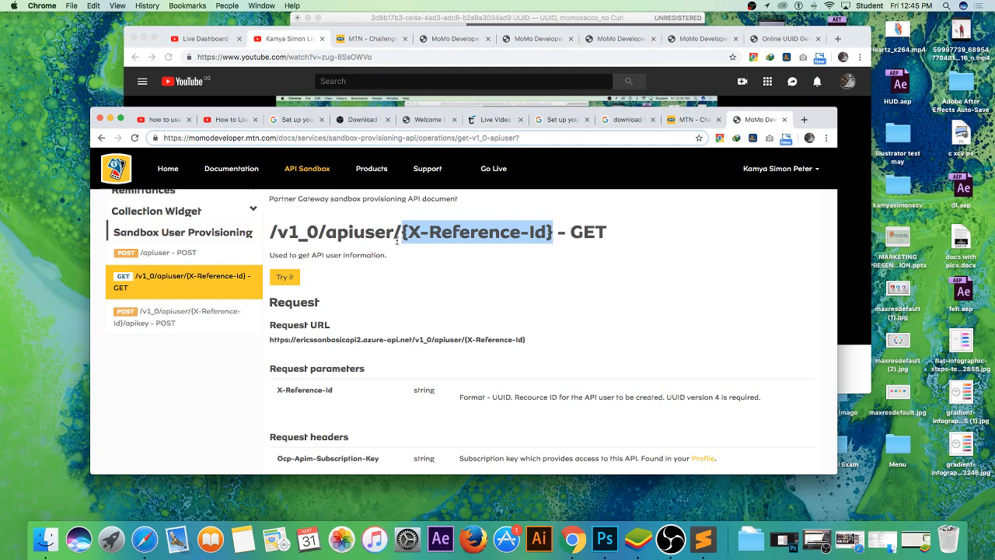
scroll(358, 297, "down", 1)
scroll(357, 297, "up", 1)
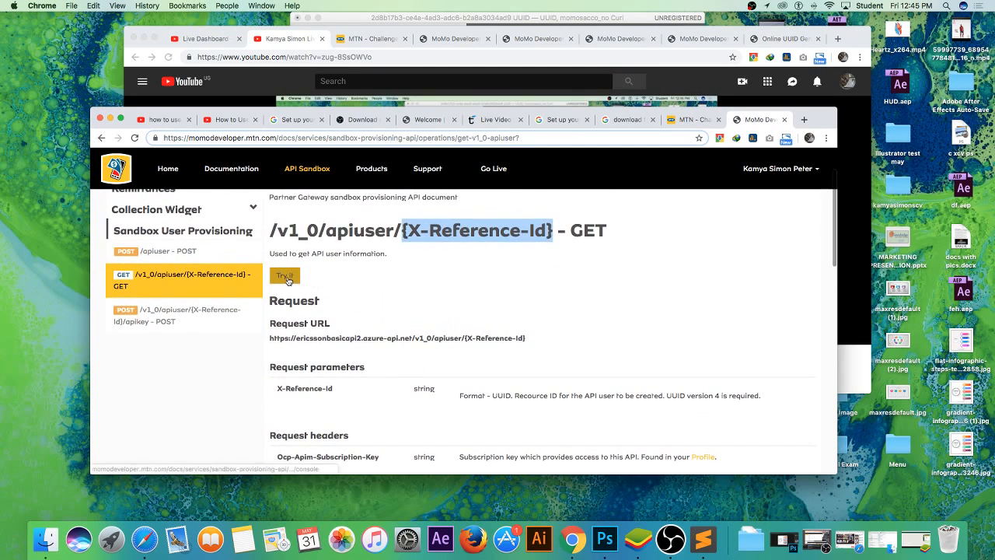
right_click(288, 280)
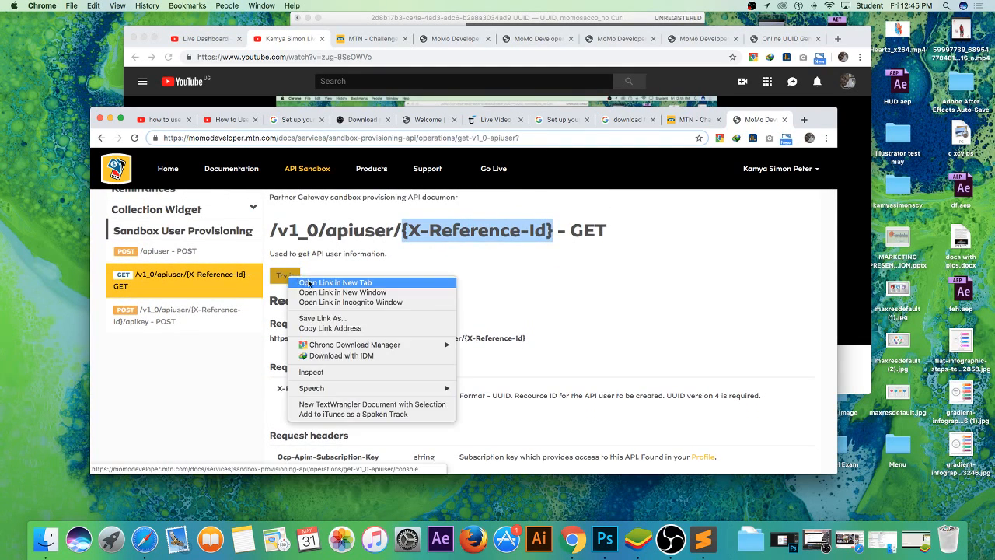
left_click(310, 285)
Step: Examine the GET operation's request headers and documented response codes, and switch to its console tab
scroll(331, 344, "down", 3)
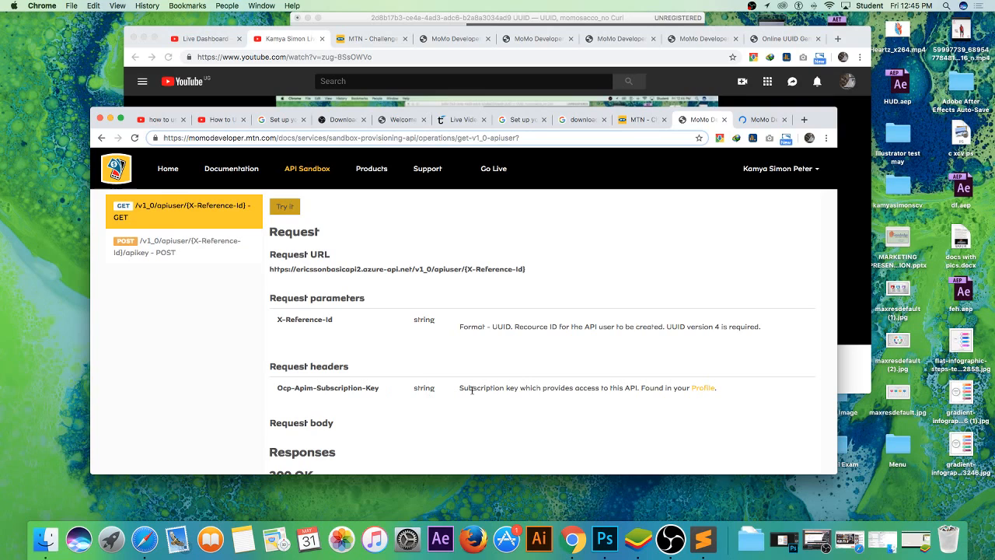
scroll(344, 392, "down", 4)
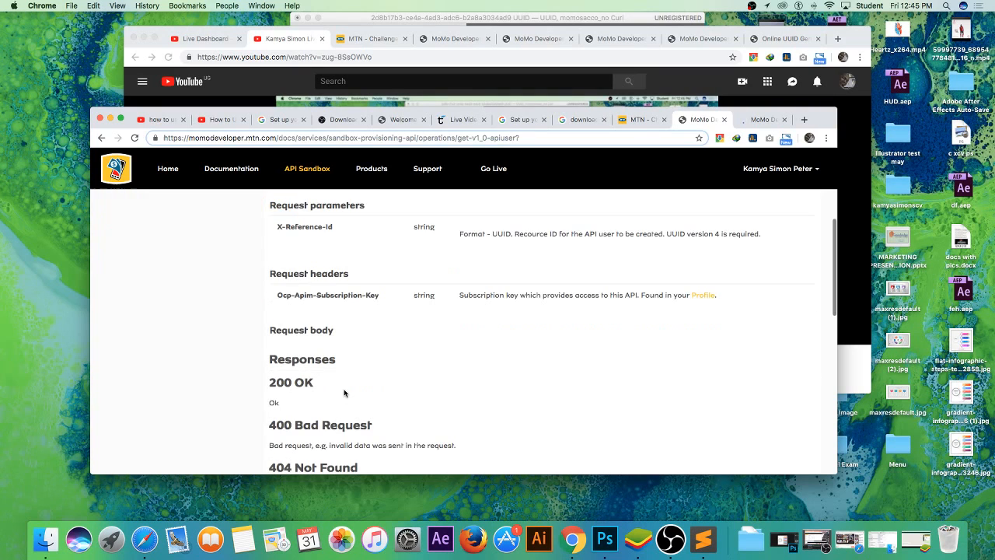
scroll(344, 392, "down", 5)
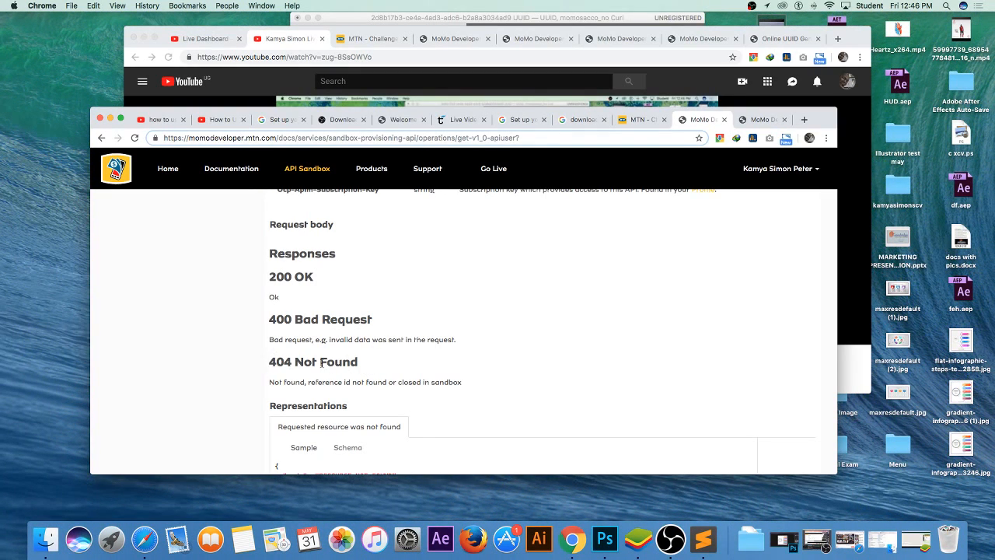
scroll(387, 379, "down", 3)
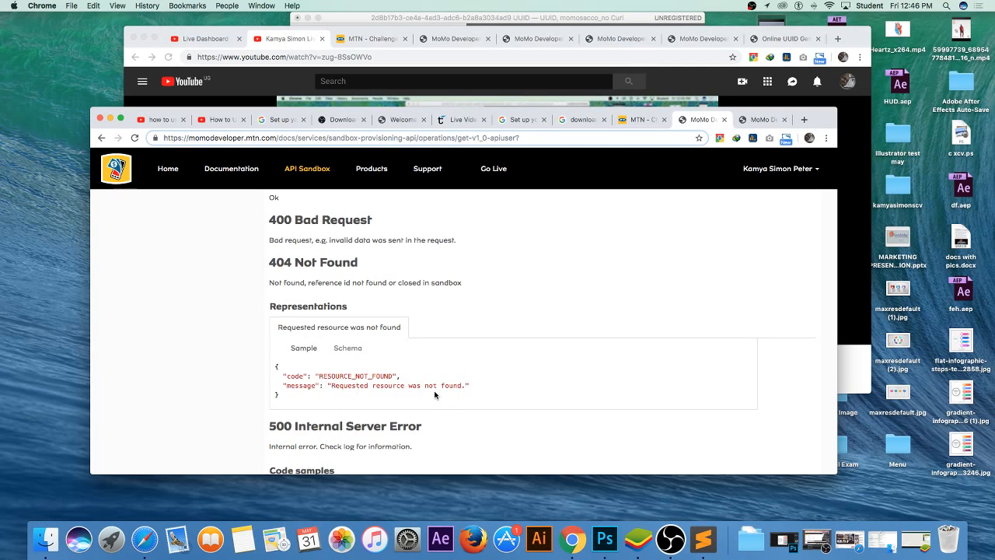
scroll(327, 384, "down", 2)
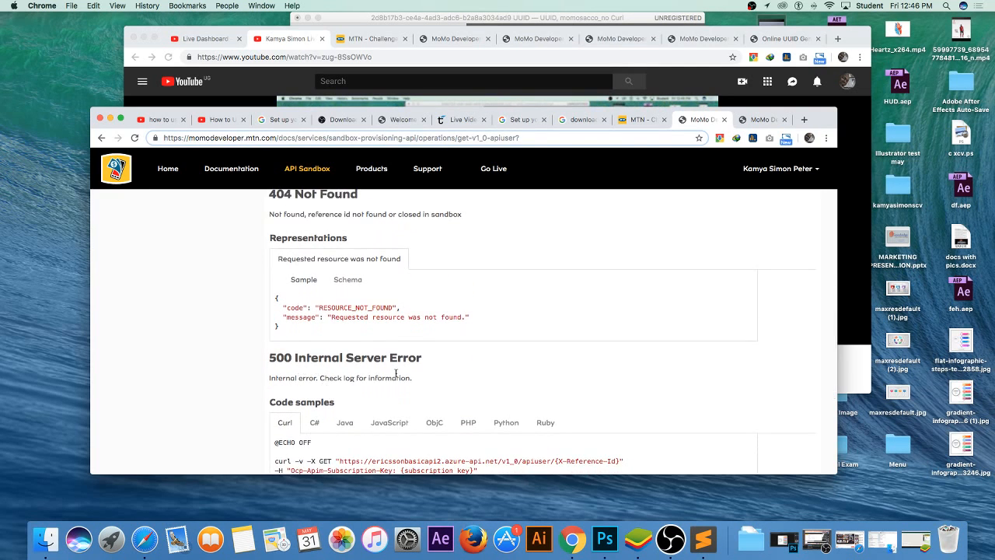
scroll(396, 375, "up", 15)
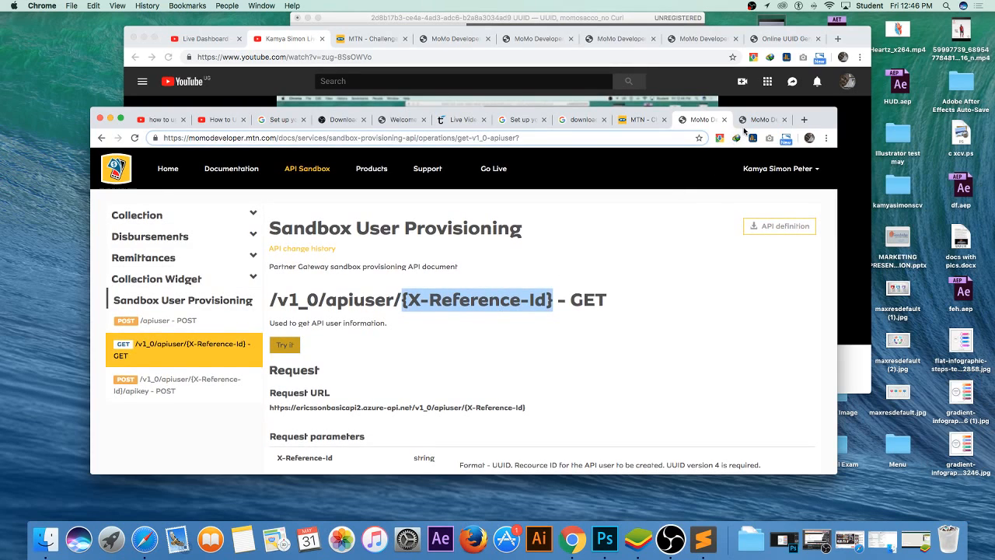
left_click(749, 123)
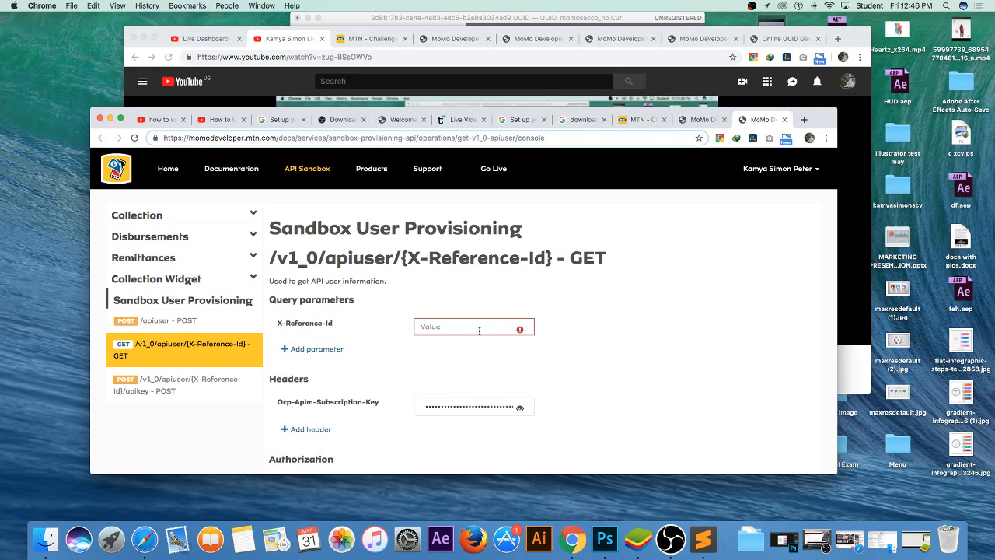
Step: Copy the UUID from the note in Sublime Text and paste it as the X-Reference-Id in the GET console in Chrome
left_click(703, 540)
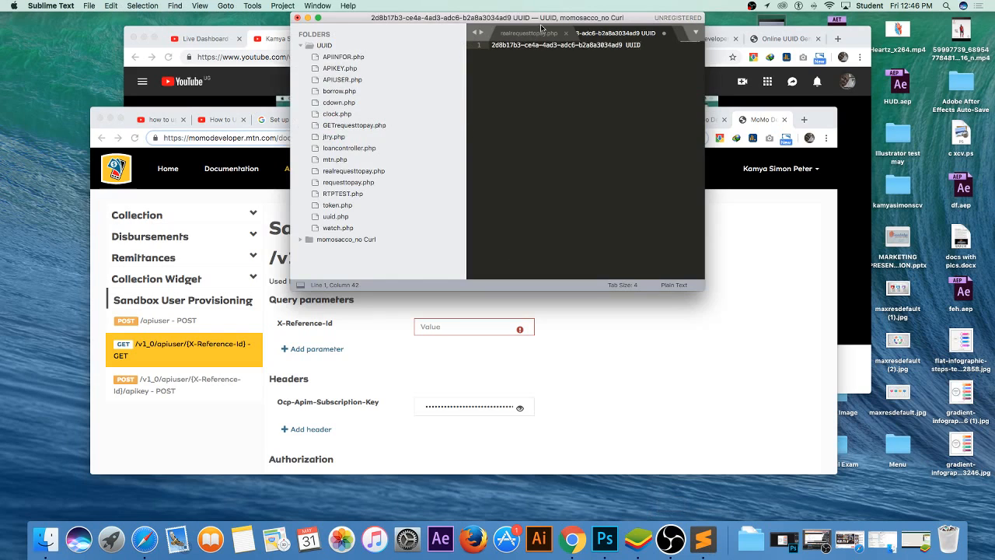
left_click_drag(626, 45, 491, 45)
right_click(498, 45)
left_click(518, 63)
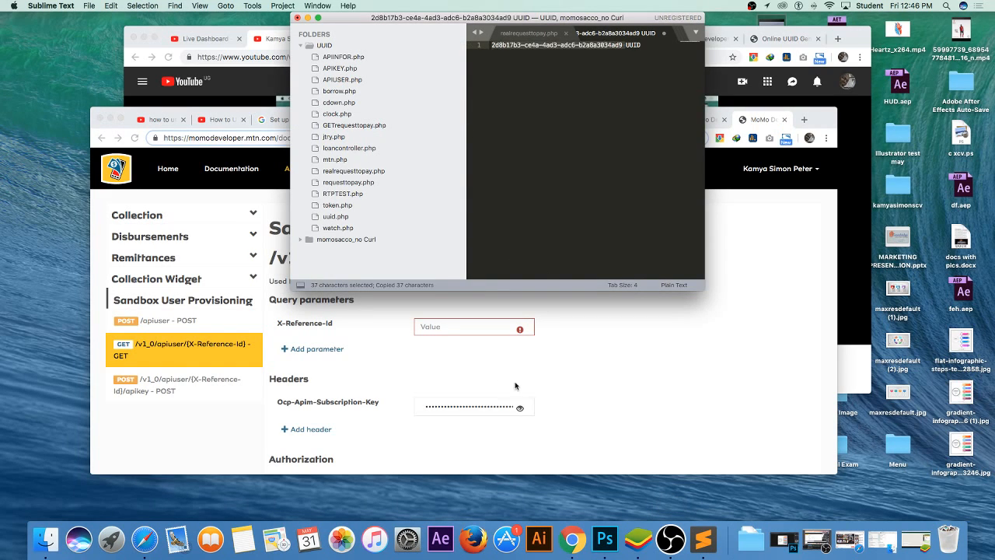
left_click(455, 327)
right_click(455, 328)
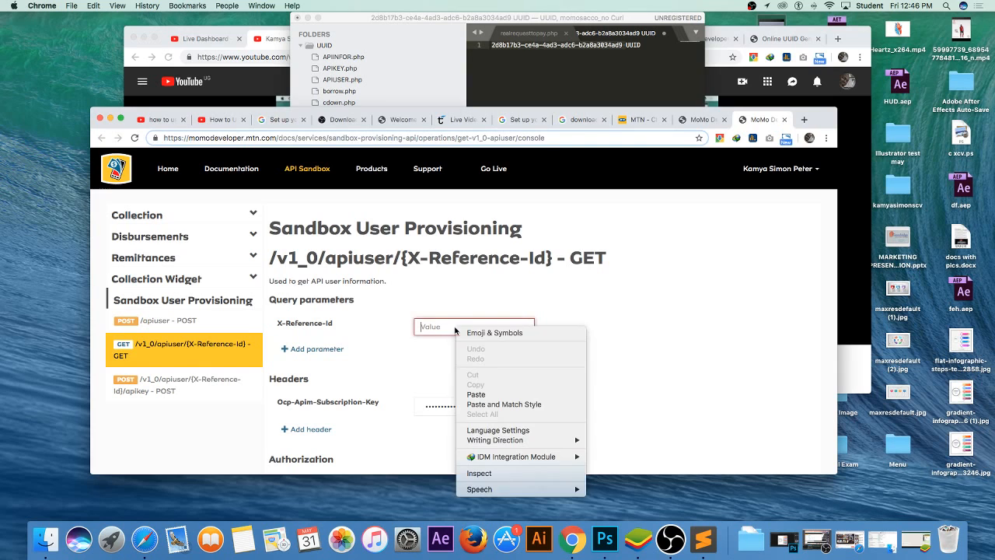
left_click(487, 394)
Step: Send the GET request for the API user and review its response status and content
scroll(494, 366, "down", 5)
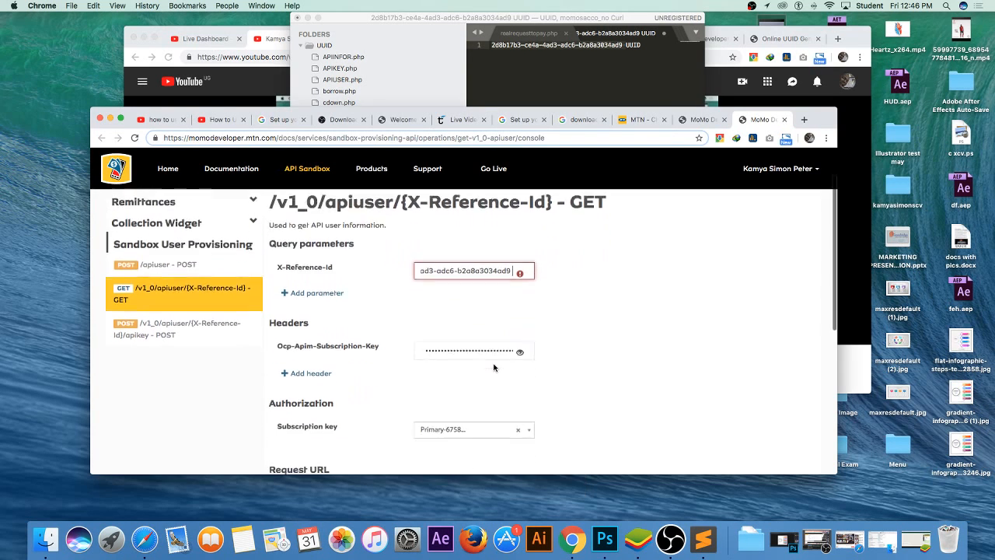
scroll(494, 366, "down", 5)
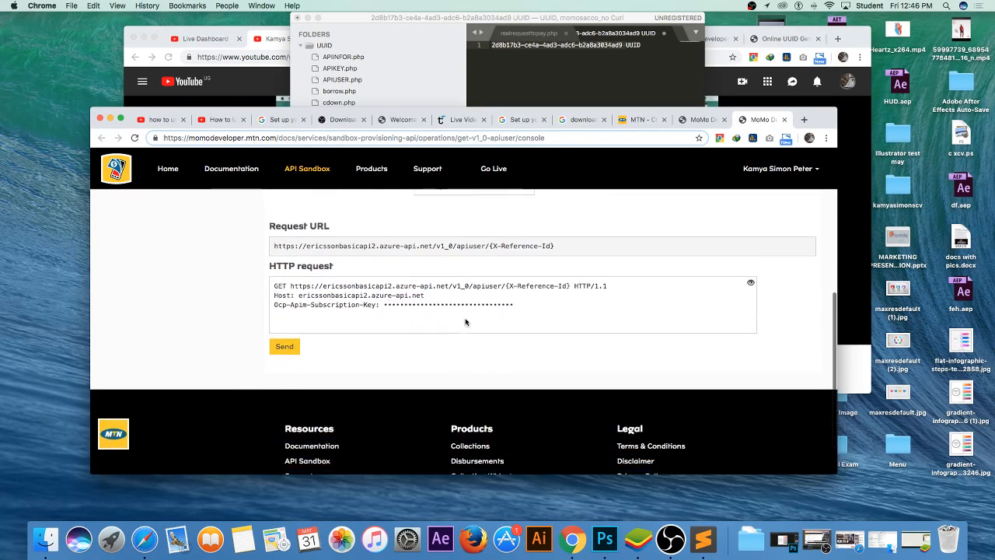
scroll(529, 281, "up", 1)
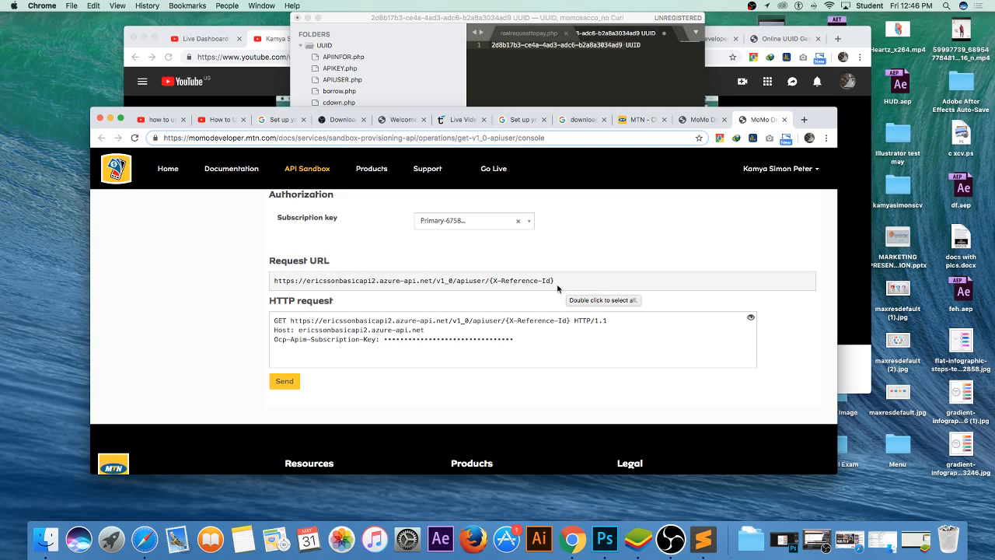
left_click(278, 384)
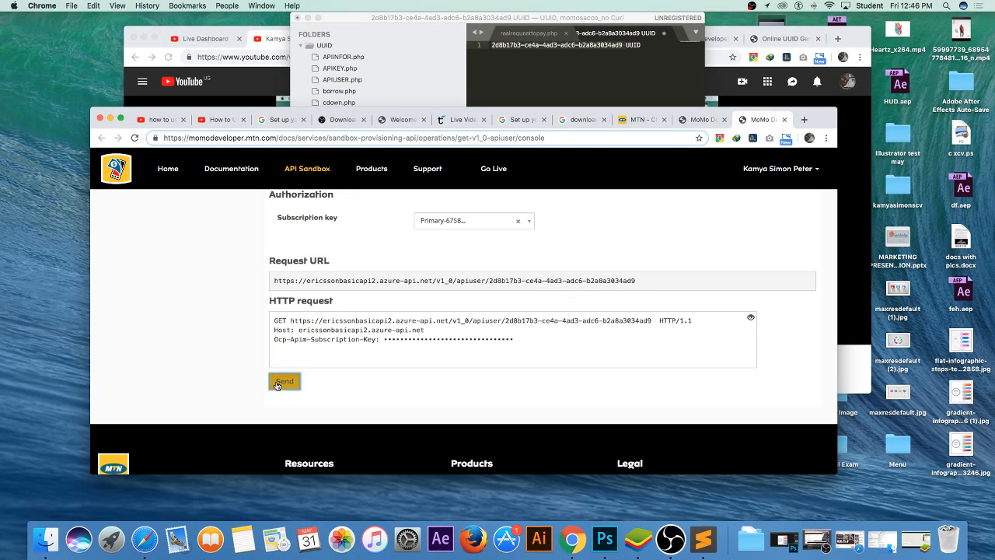
scroll(277, 385, "down", 3)
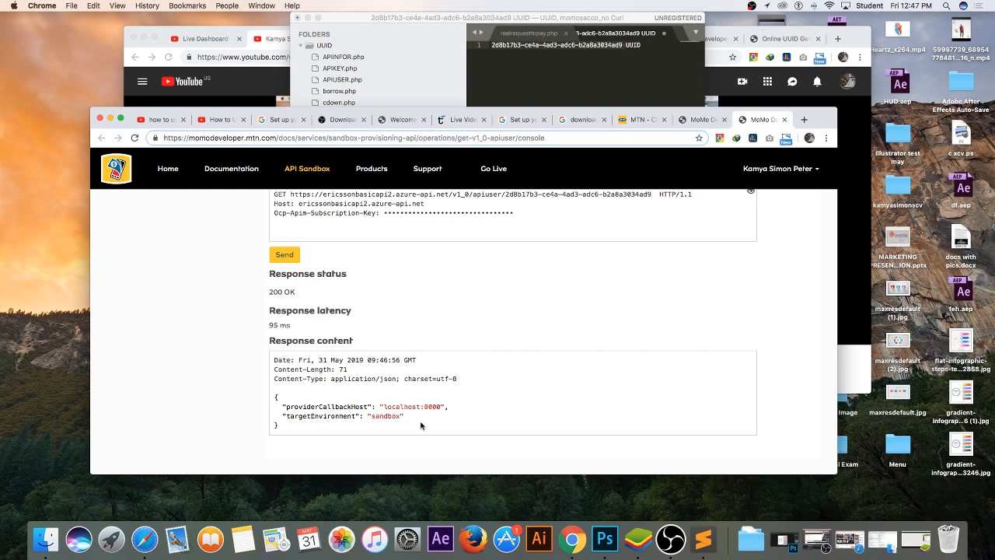
scroll(447, 318, "up", 1)
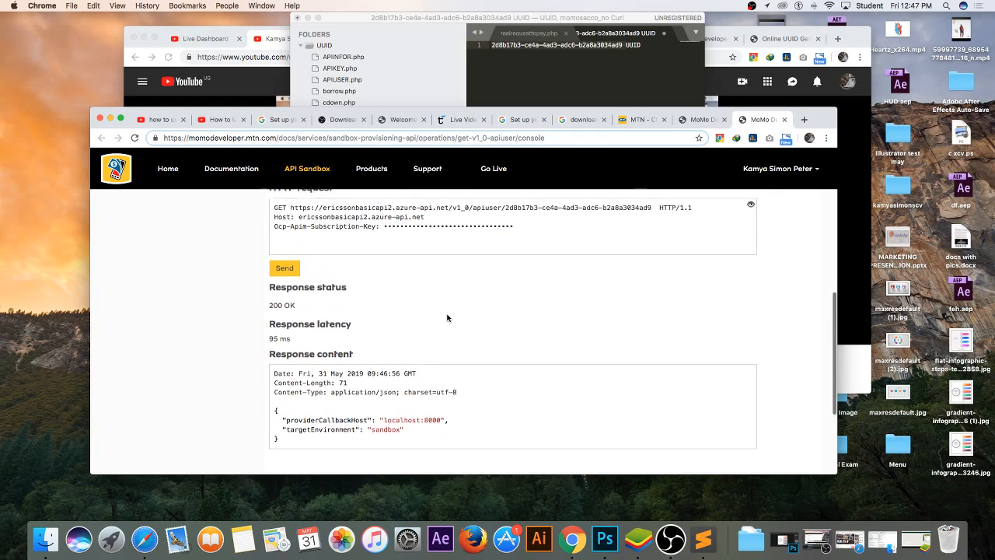
scroll(447, 317, "down", 1)
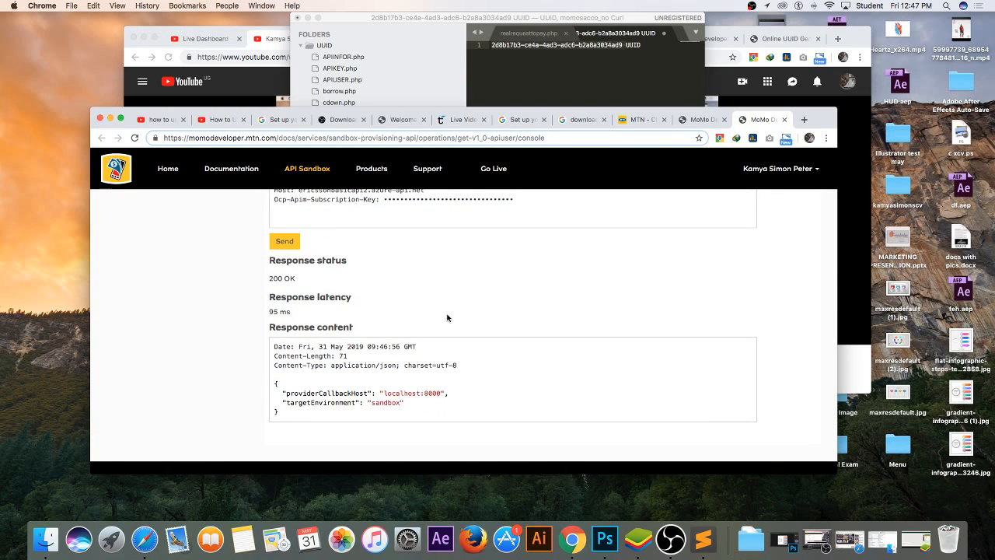
scroll(445, 319, "up", 4)
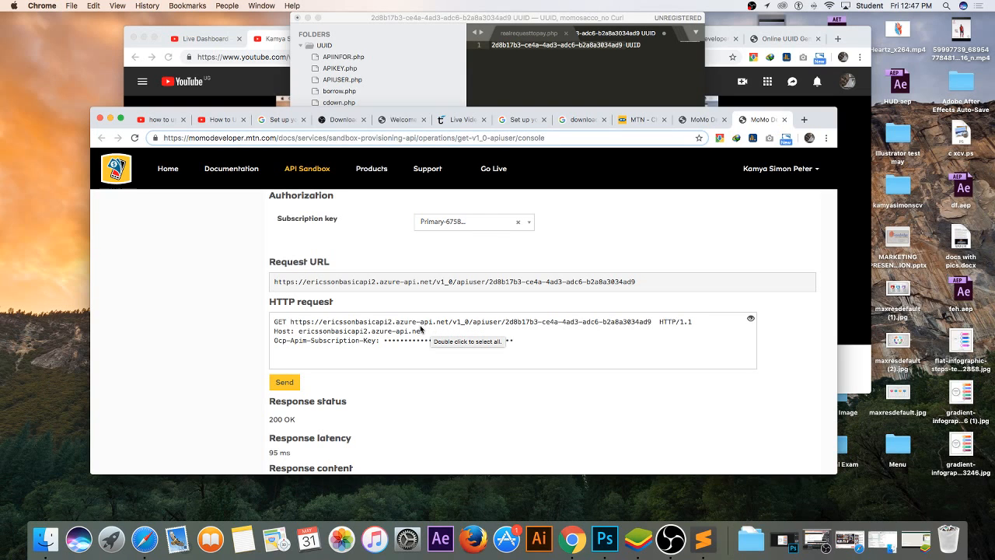
scroll(710, 207, "down", 2)
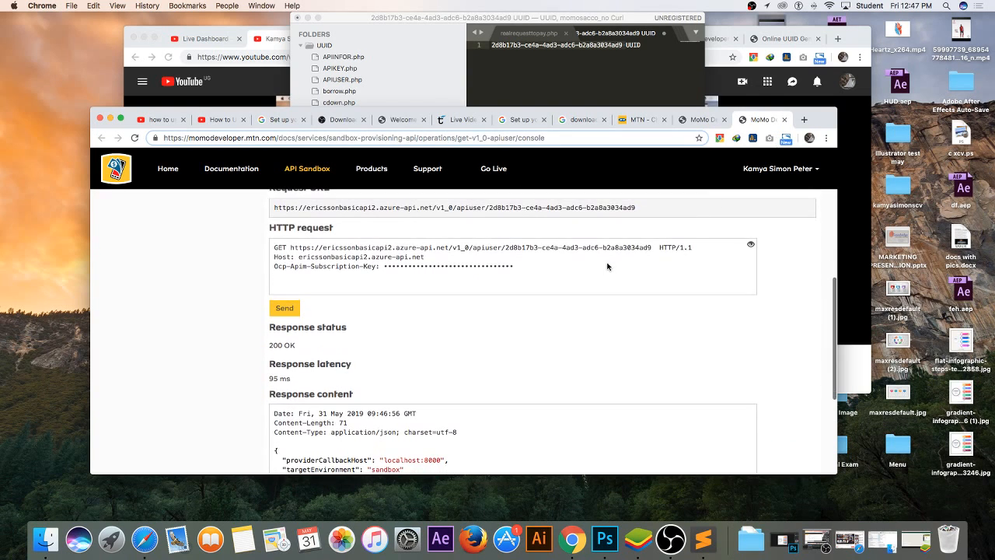
Step: Close the GET console and open the documentation of the /v1_0/apiuser/{X-Reference-Id}/apikey POST operation
left_click(783, 119)
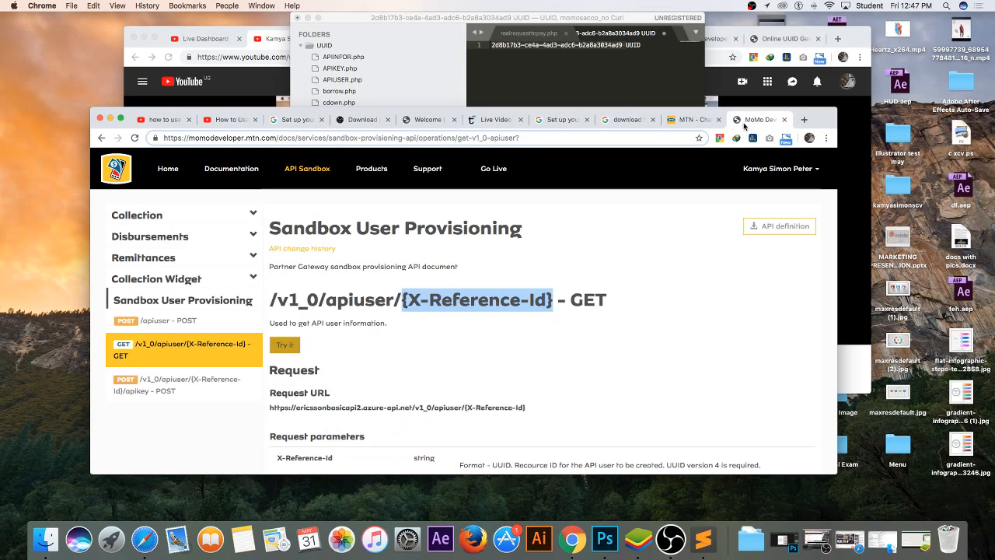
left_click(161, 385)
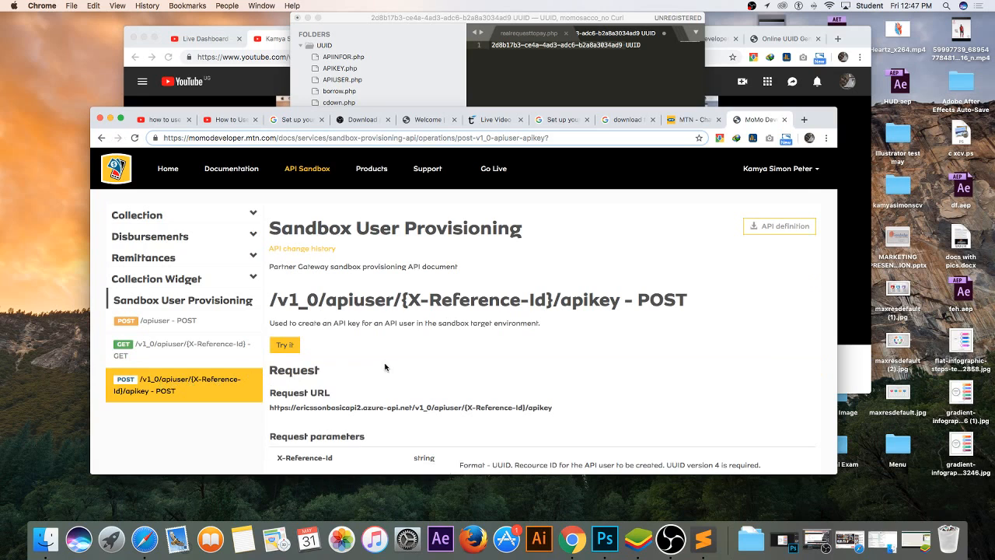
scroll(507, 320, "down", 1)
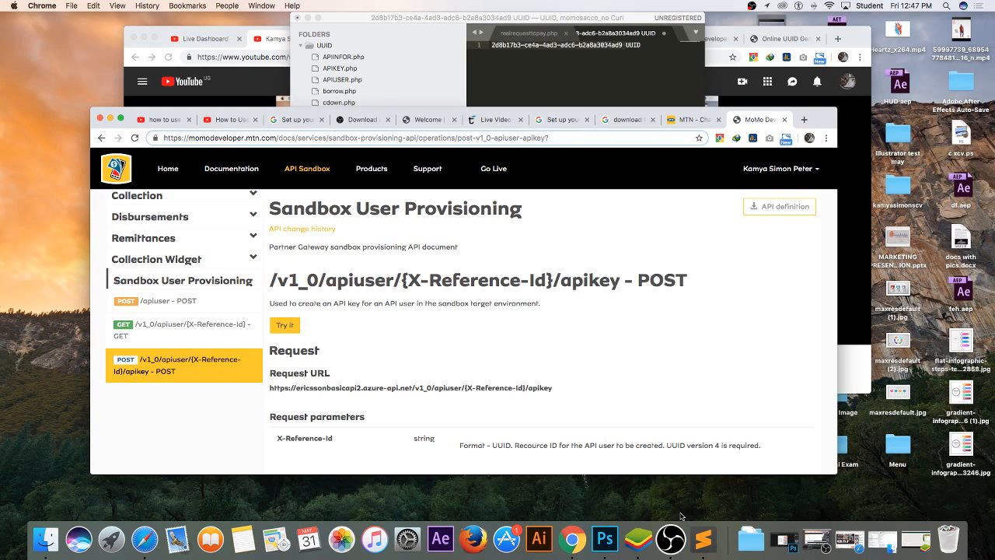
left_click(704, 538)
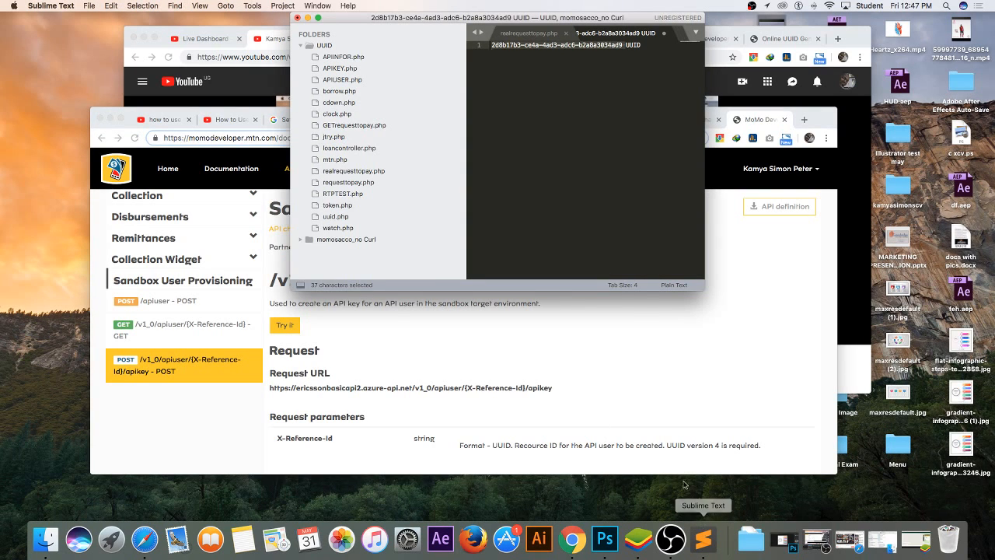
left_click(649, 419)
scroll(585, 347, "down", 2)
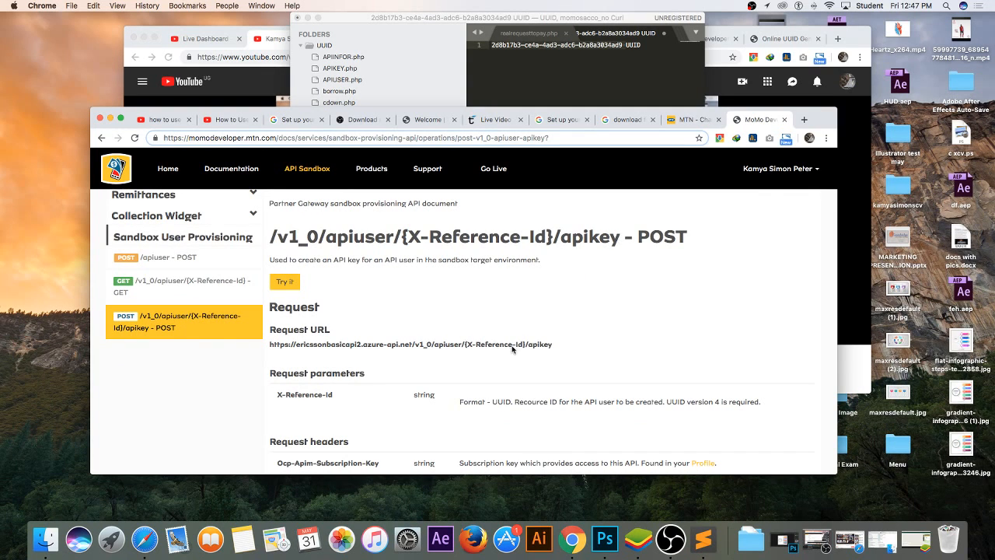
Step: Highlight the apikey operation's request URL and its X-Reference-Id part, and examine the request headers and the 201 Created sample
left_click_drag(550, 344, 267, 344)
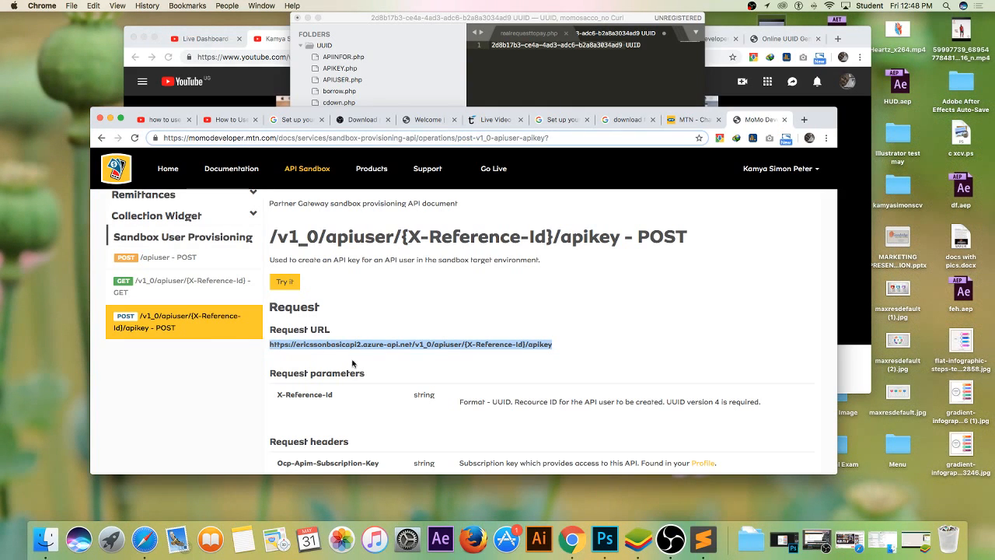
left_click(469, 351)
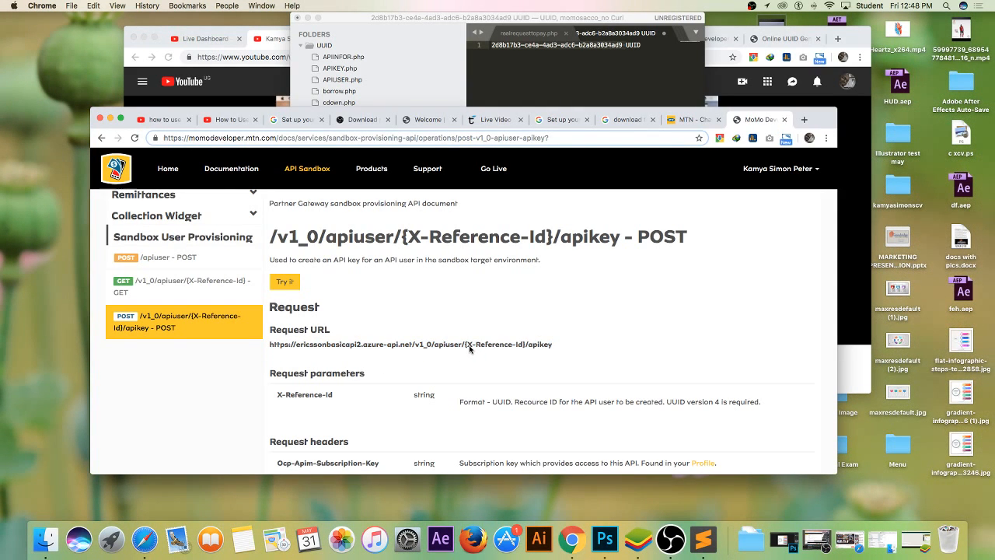
left_click_drag(470, 349, 520, 348)
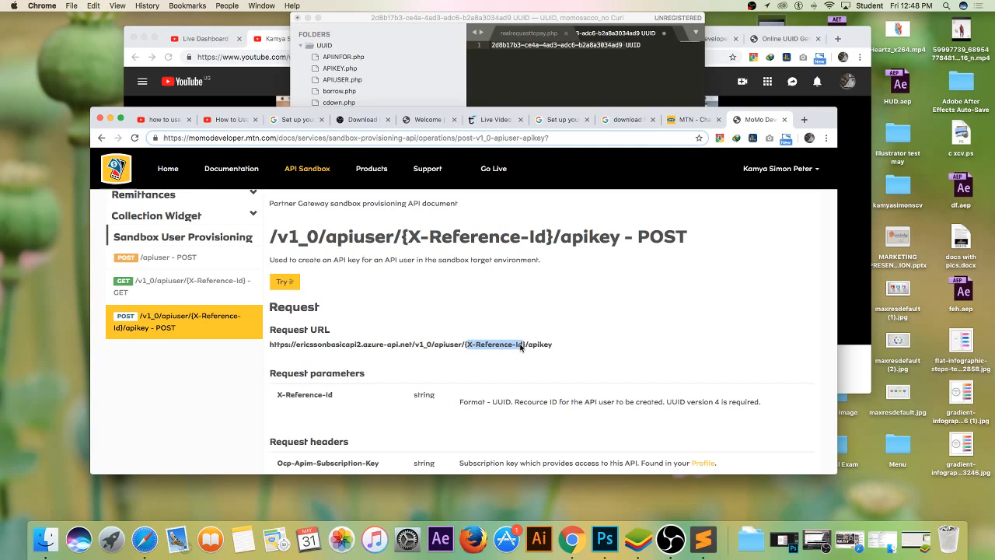
scroll(498, 347, "down", 3)
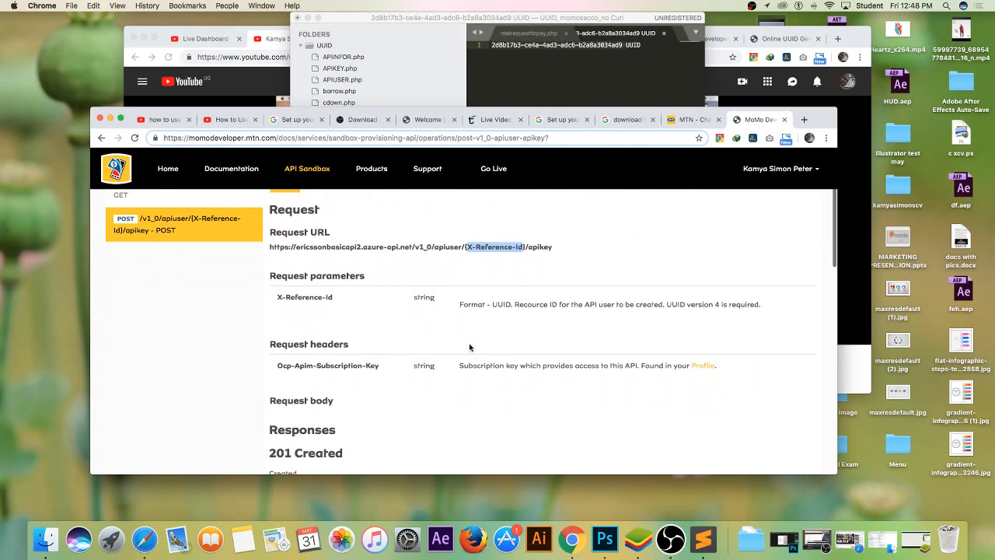
scroll(391, 331, "down", 2)
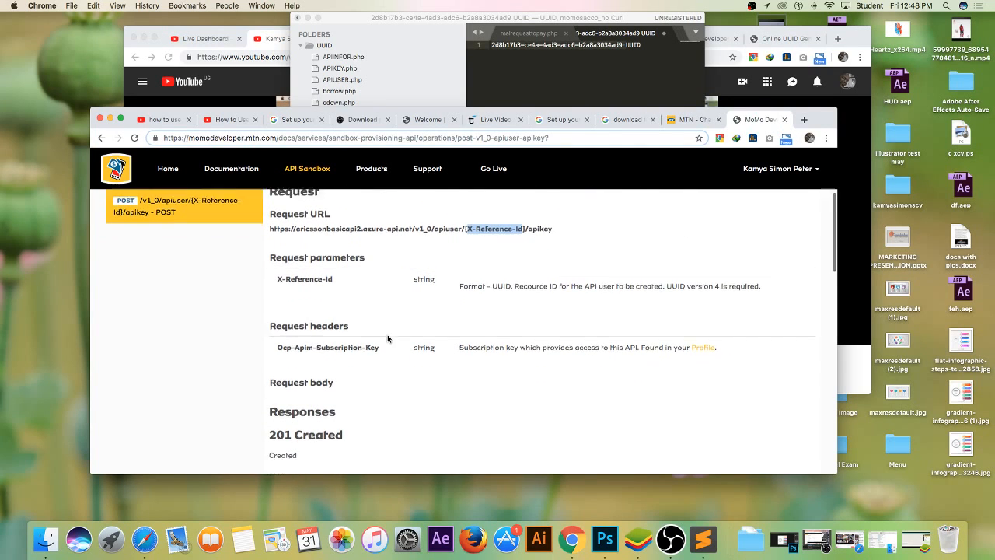
scroll(415, 328, "down", 2)
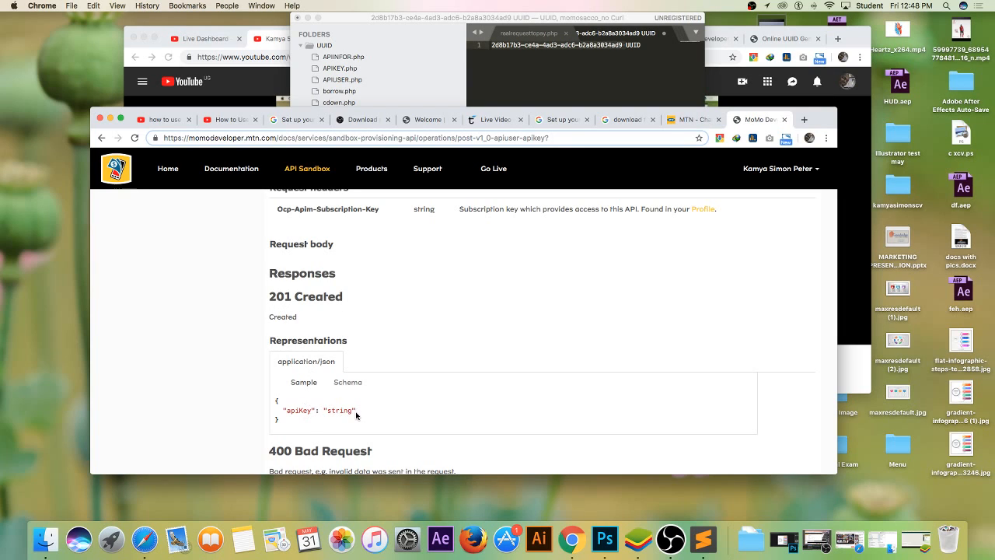
scroll(298, 413, "down", 1)
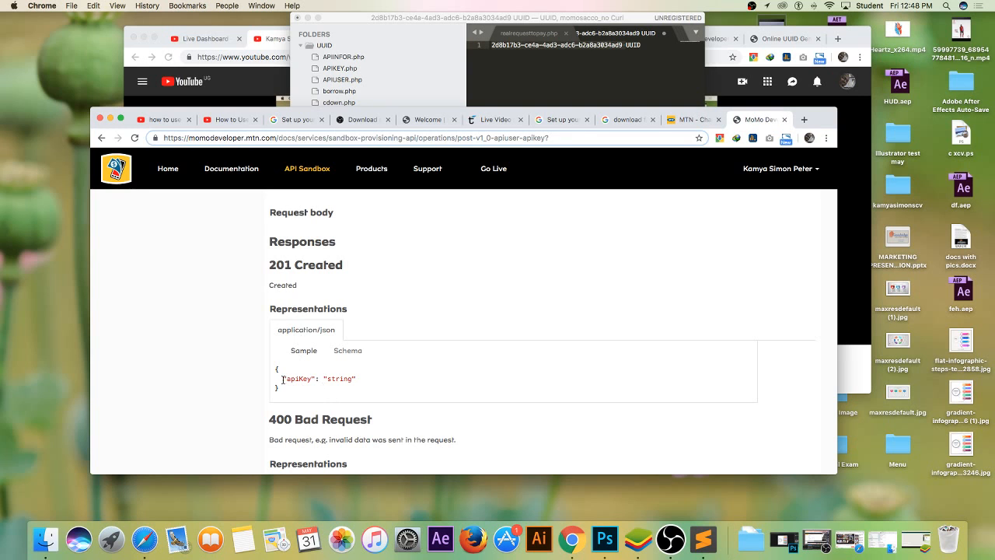
Step: Open the apikey POST operation's Try it console in a new tab and switch to it
scroll(355, 386, "up", 10)
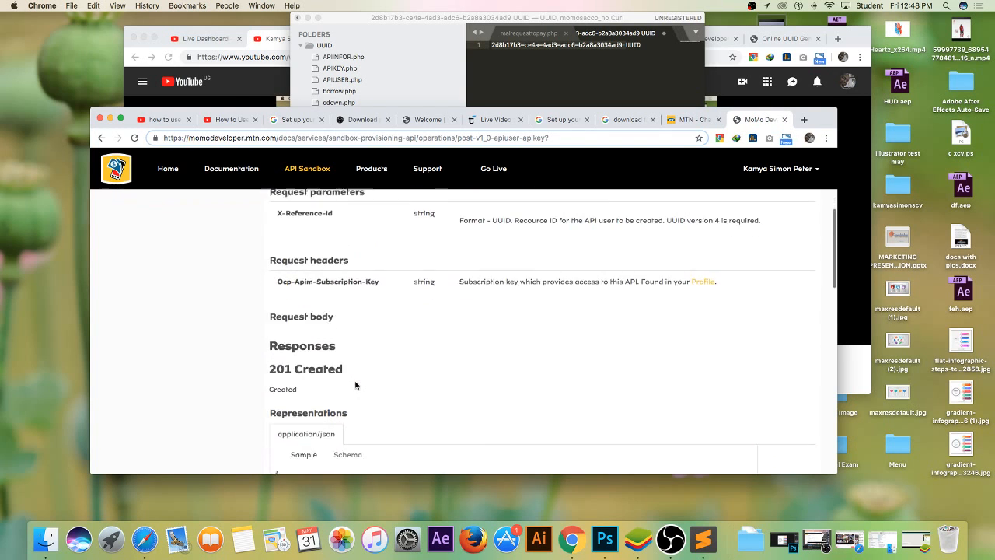
right_click(277, 292)
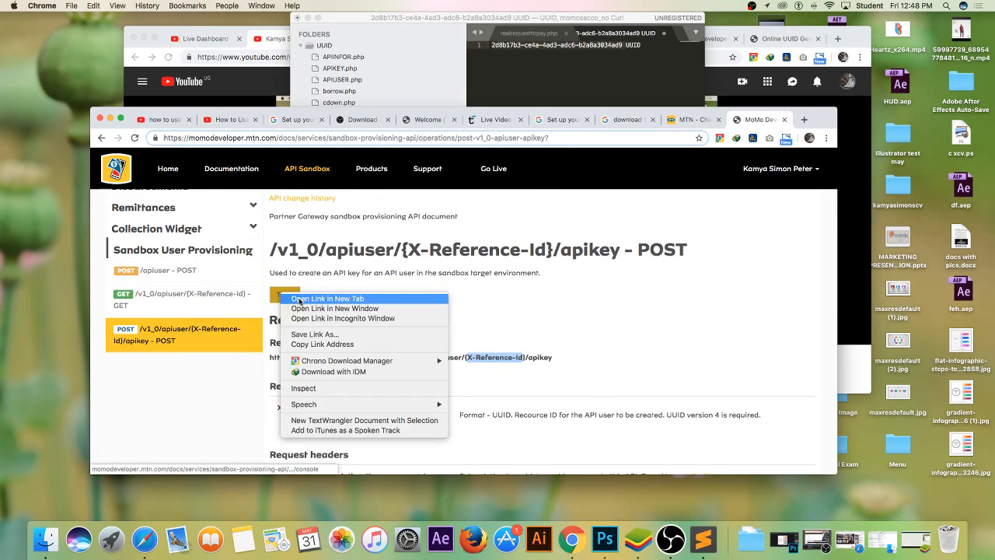
left_click(300, 298)
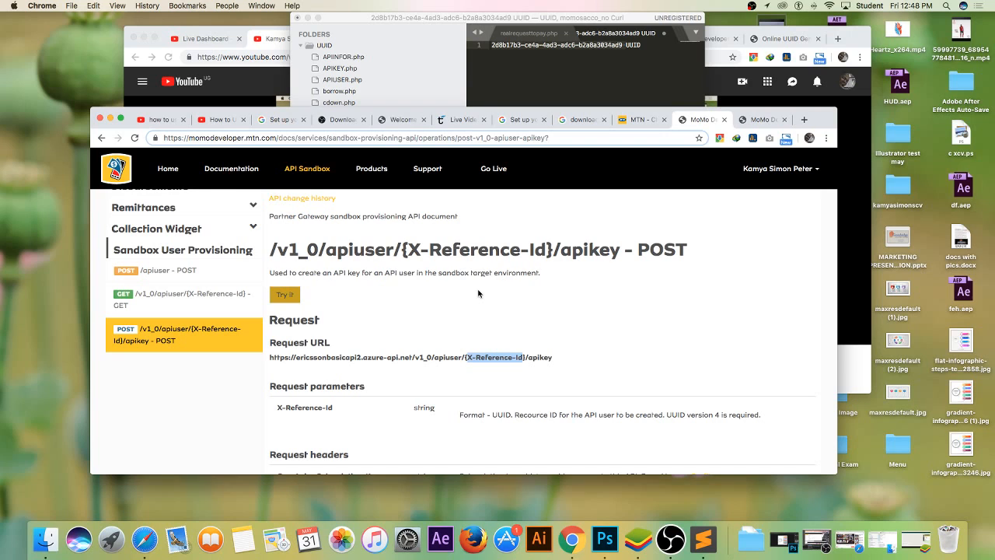
left_click(757, 123)
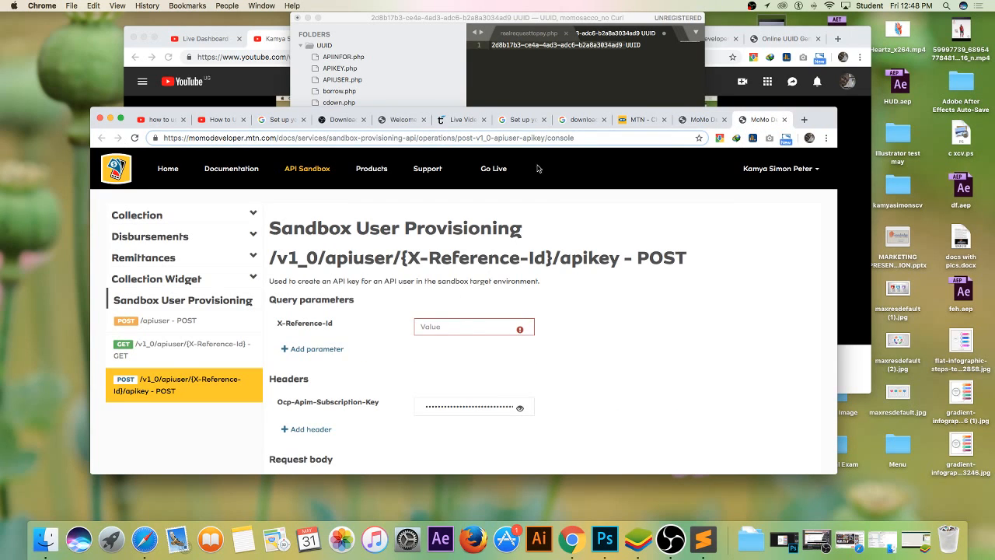
Step: Paste the copied UUID as the X-Reference-Id and send the apikey POST request with an empty request body
right_click(449, 324)
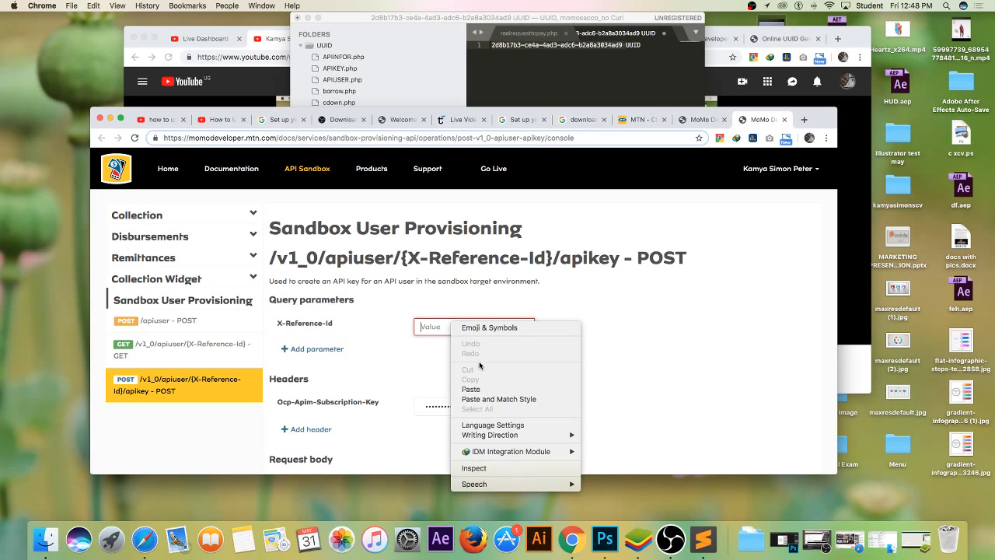
left_click(471, 388)
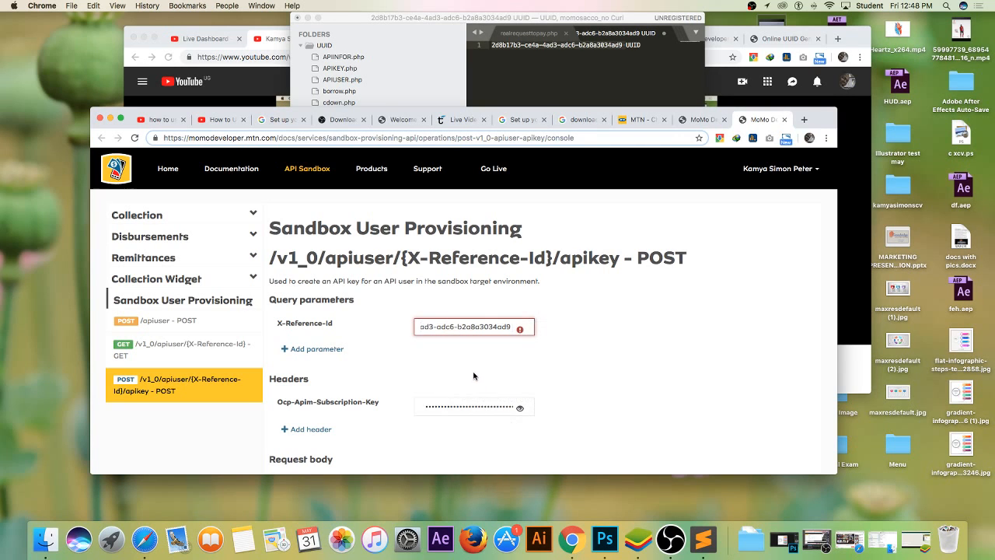
scroll(473, 376, "down", 3)
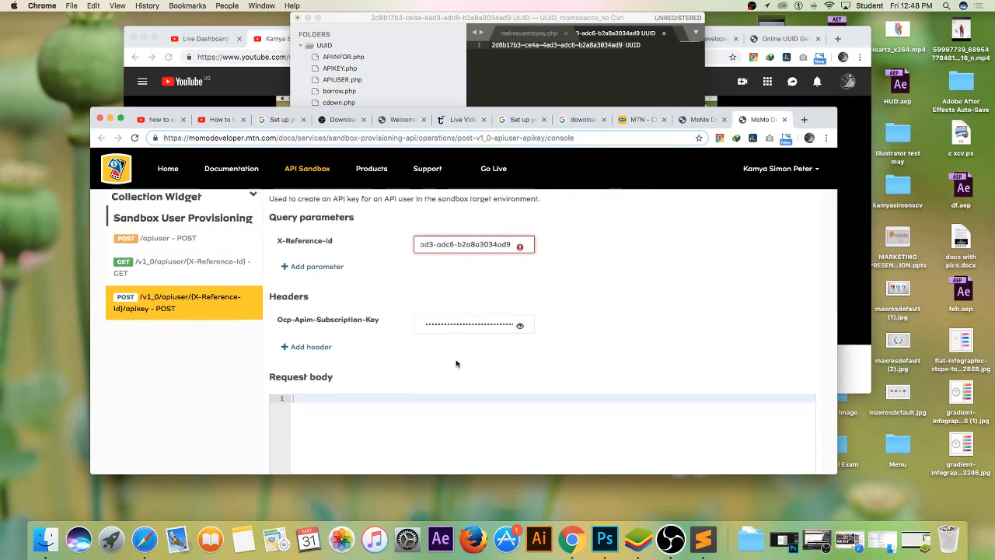
scroll(456, 363, "down", 2)
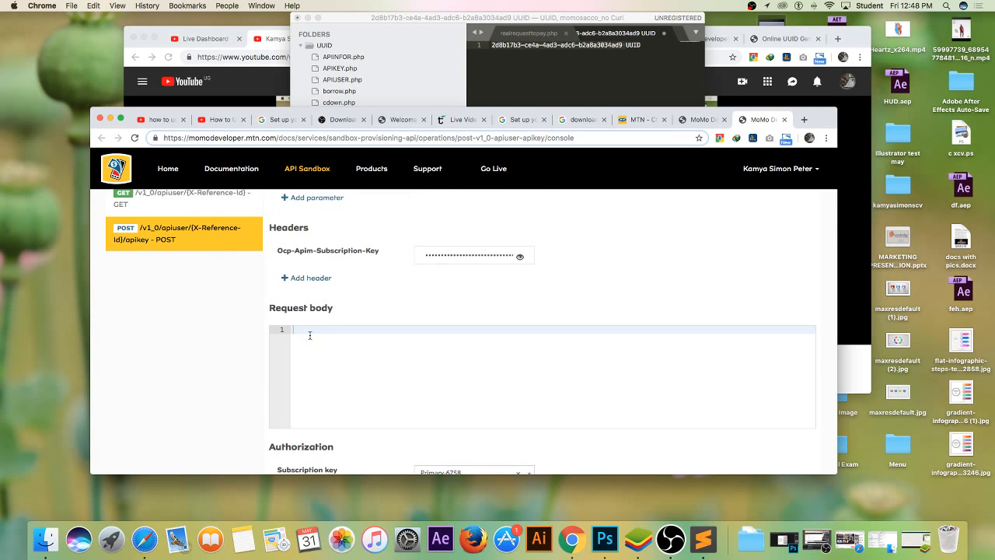
scroll(310, 331, "down", 4)
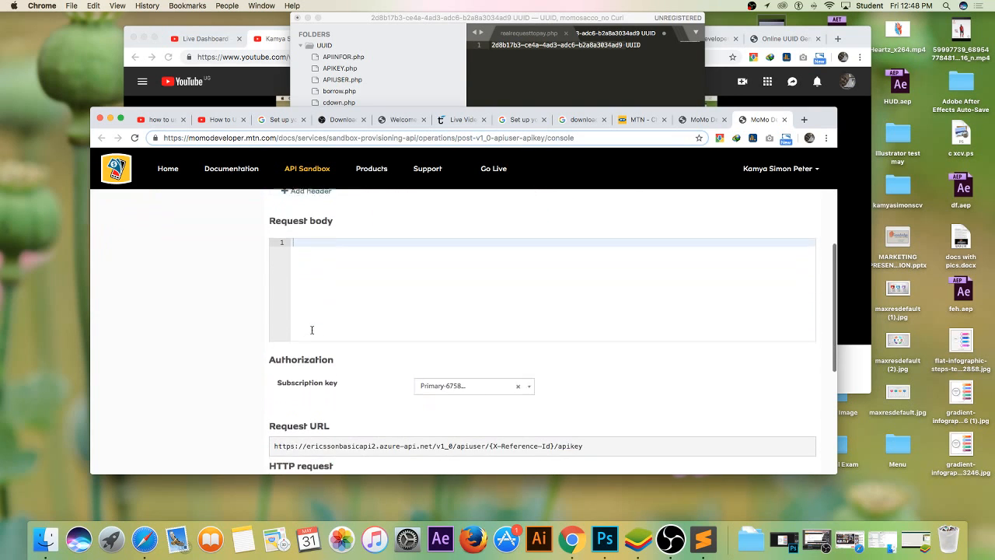
scroll(311, 334, "up", 2)
scroll(311, 334, "up", 1)
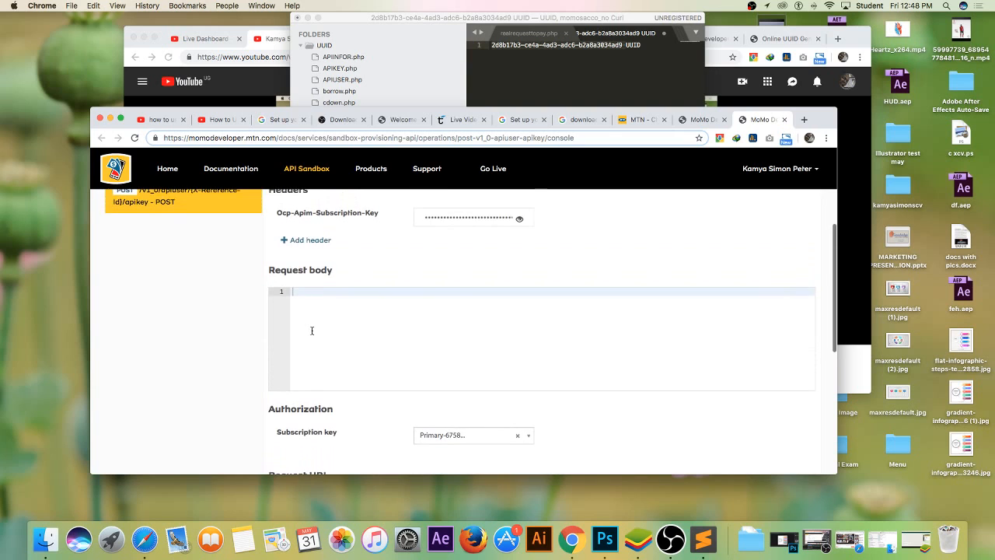
scroll(311, 331, "down", 6)
scroll(312, 331, "down", 2)
left_click(292, 298)
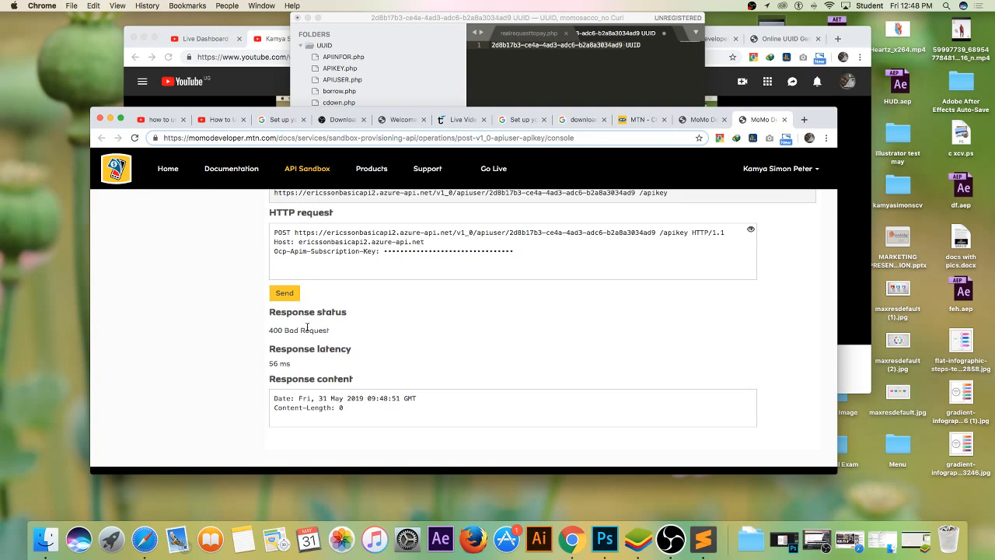
Step: Switch to the apikey POST documentation and examine its request parameters, headers, request body and 201 Created sample
scroll(307, 327, "up", 8)
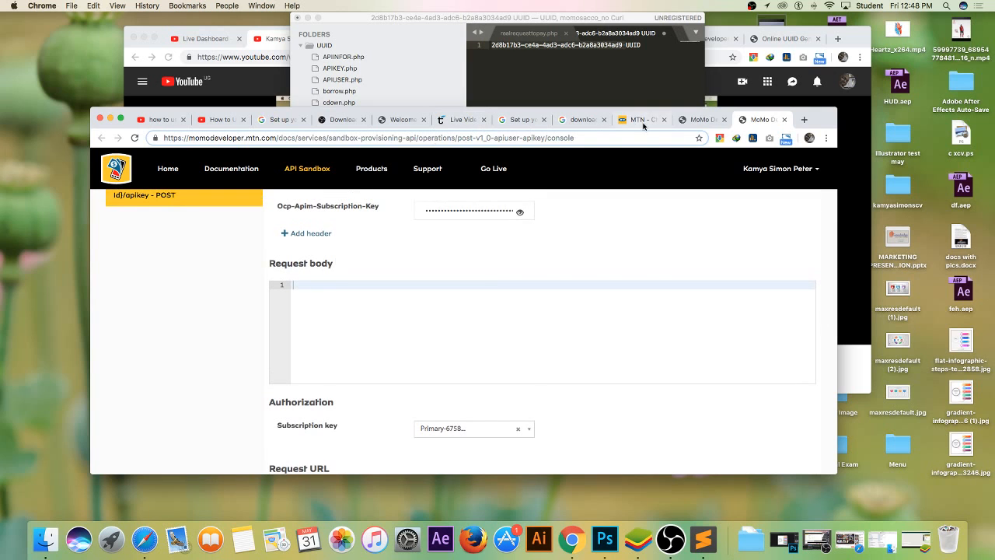
left_click(700, 119)
scroll(460, 363, "down", 5)
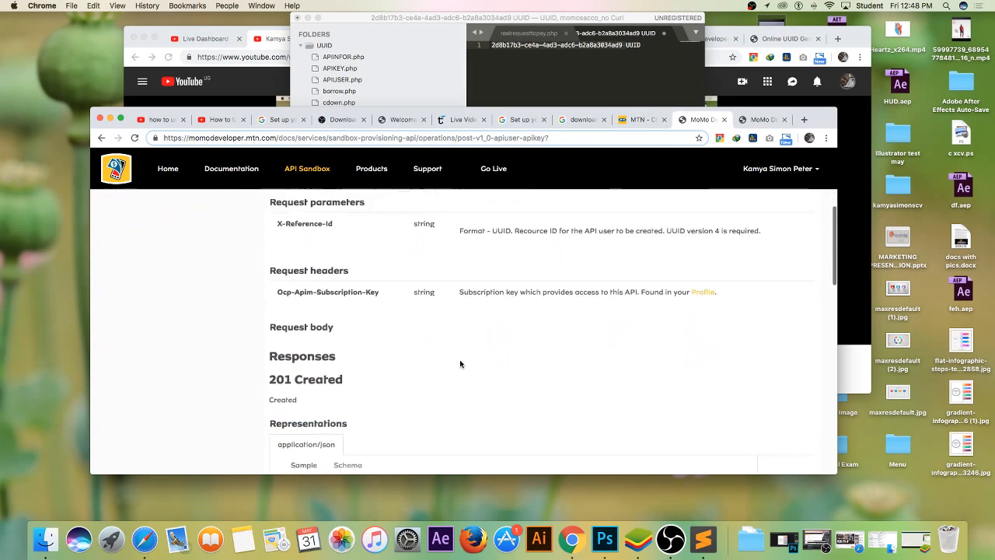
scroll(459, 363, "down", 2)
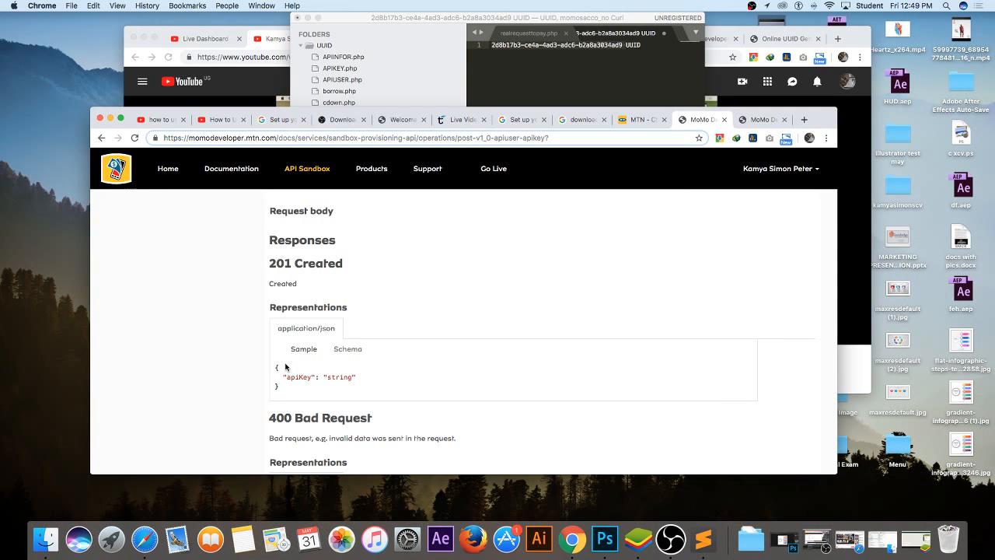
scroll(285, 366, "up", 4)
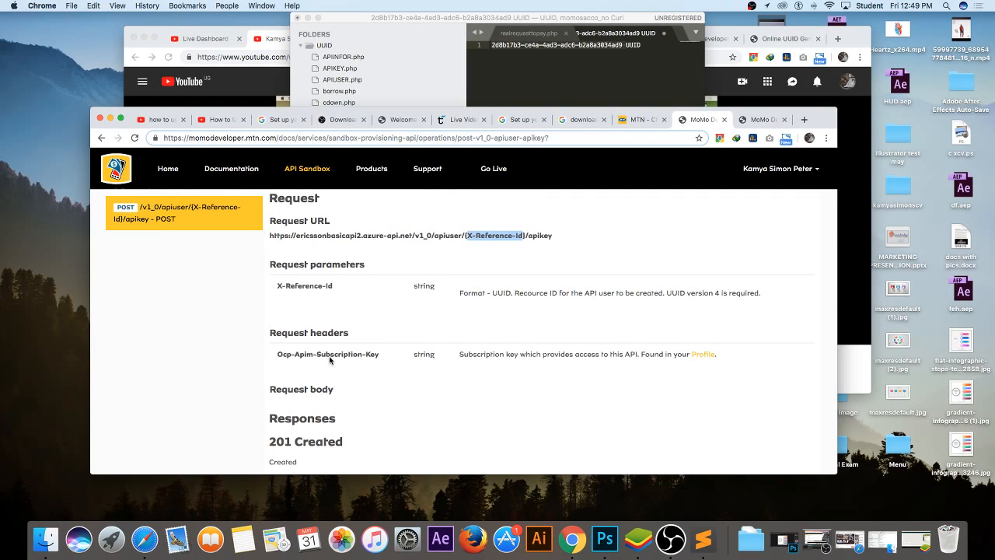
Step: Return to the apikey console and check the X-Reference-Id, subscription key header, request body, HTTP request and response
left_click(752, 120)
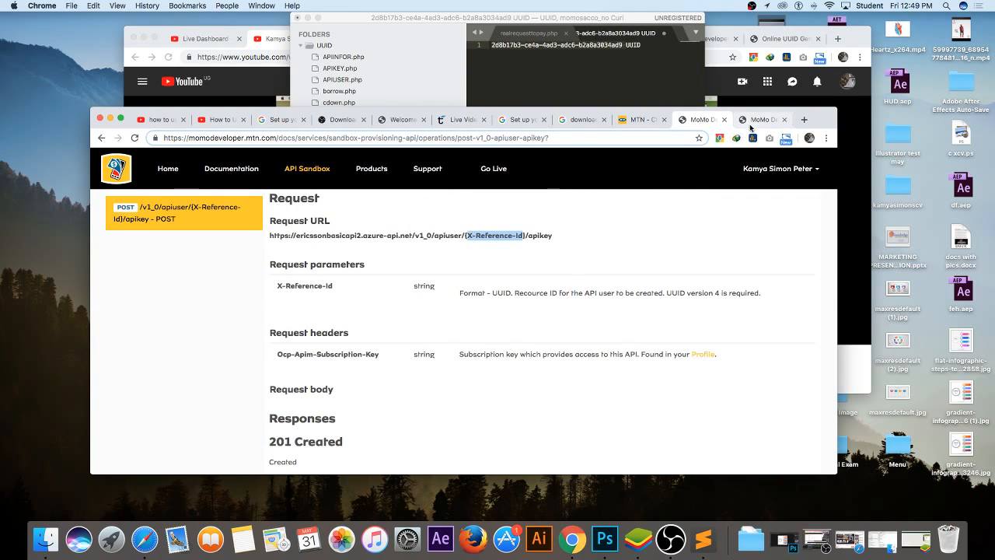
scroll(548, 254, "up", 5)
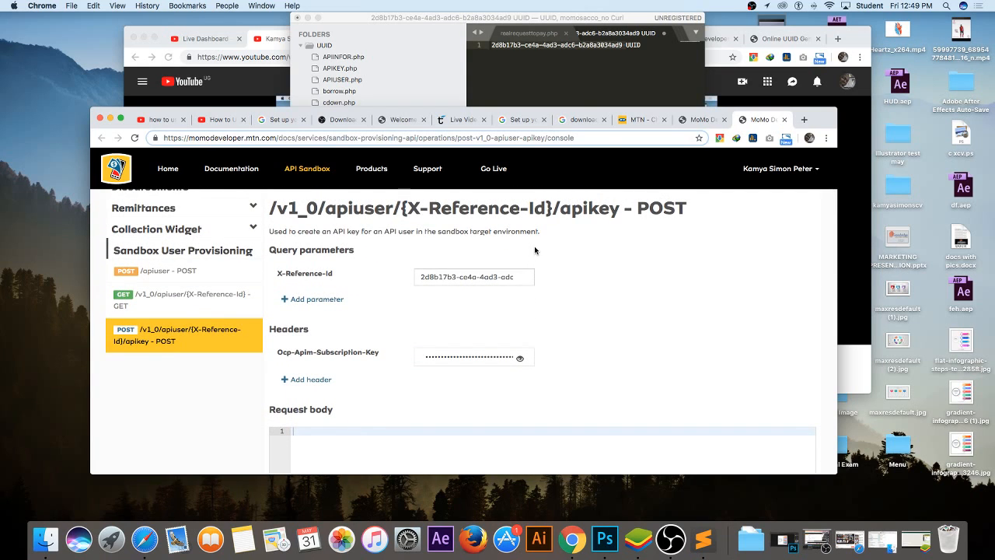
scroll(511, 283, "down", 4)
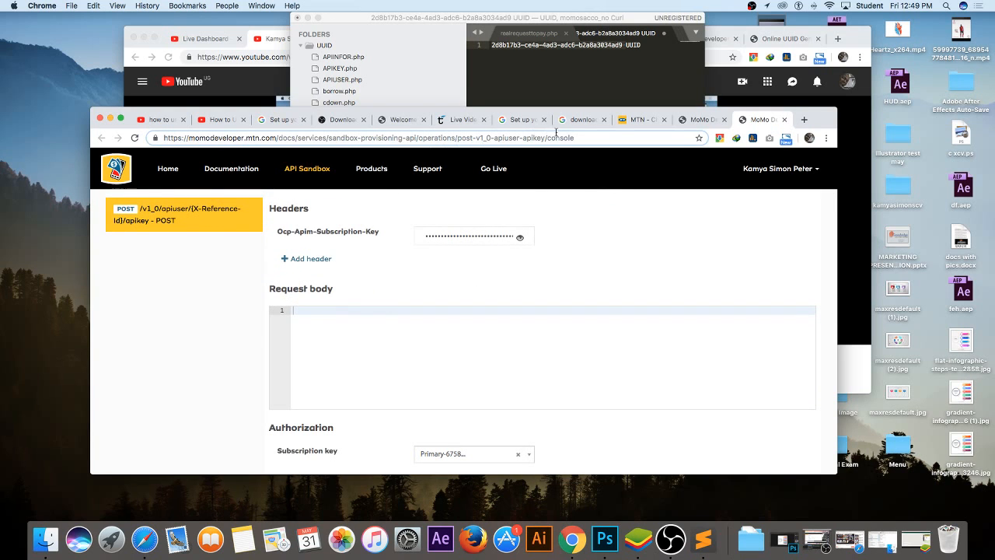
scroll(482, 244, "up", 5)
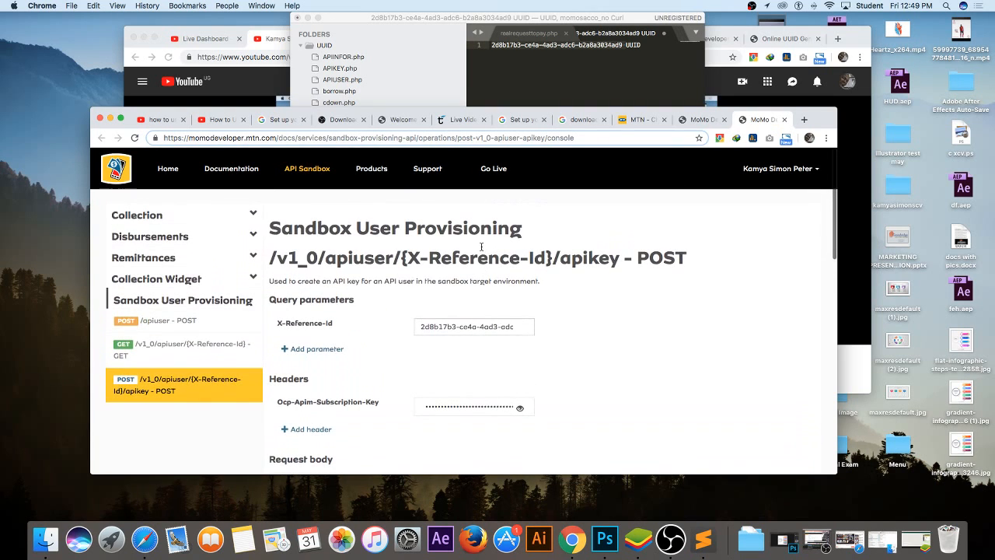
scroll(470, 264, "down", 1)
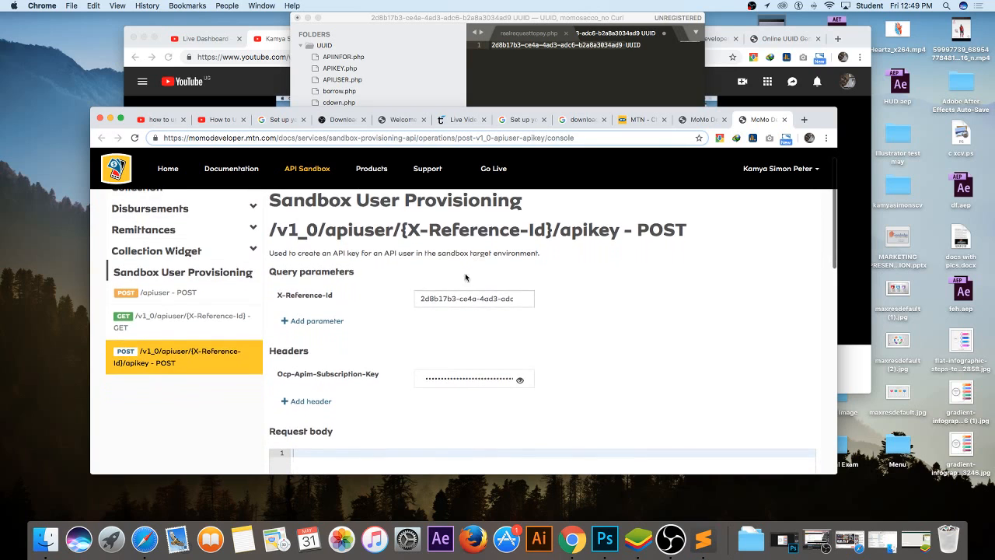
scroll(418, 344, "down", 6)
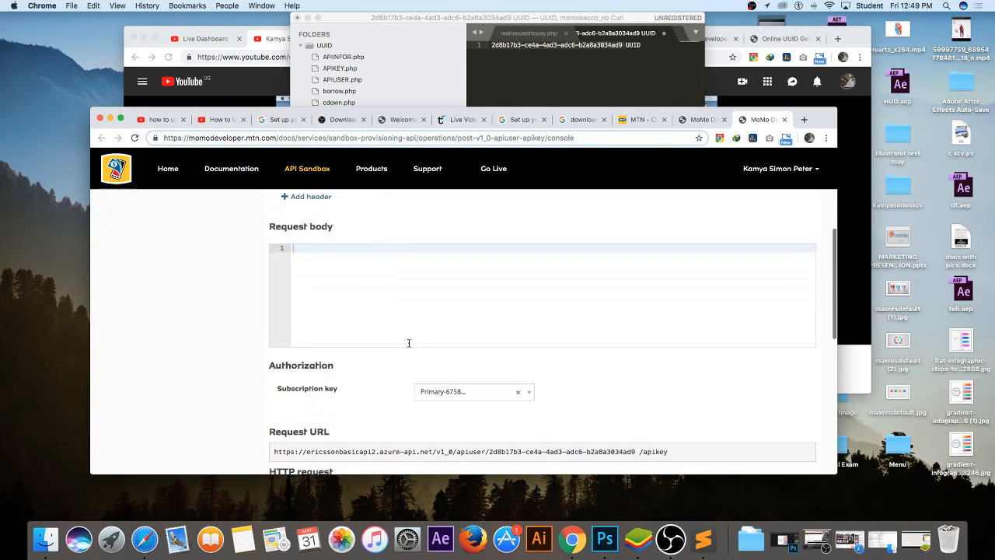
scroll(409, 343, "down", 6)
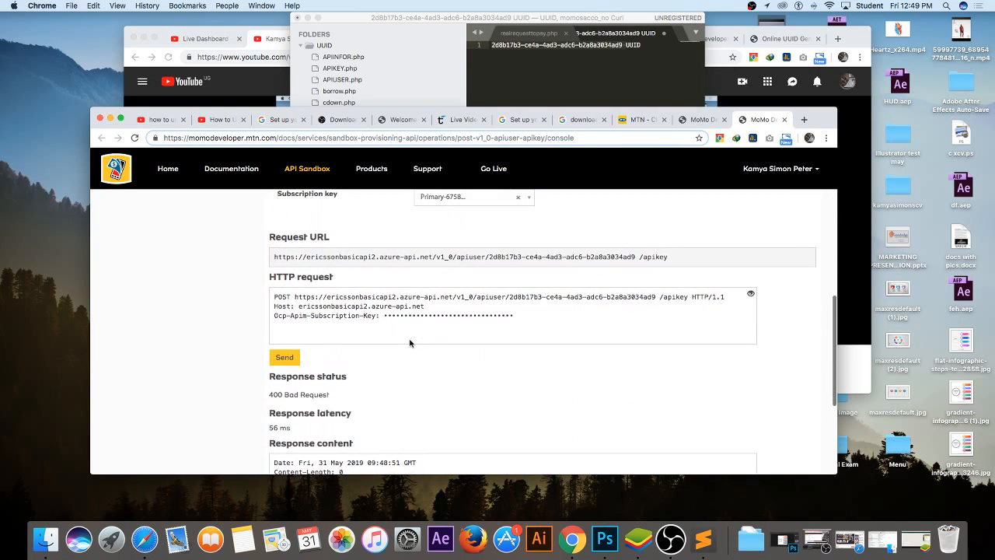
scroll(409, 343, "down", 2)
scroll(409, 342, "up", 9)
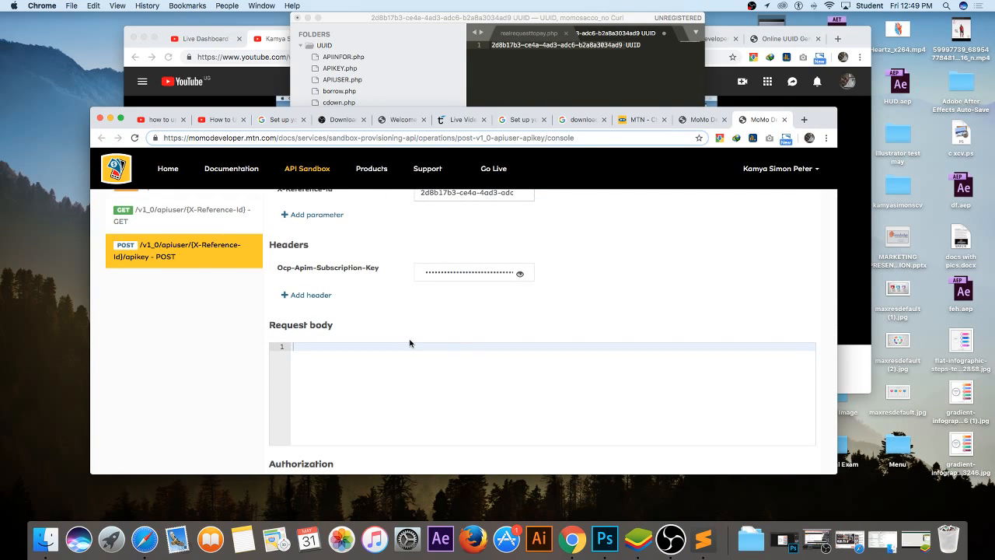
scroll(384, 334, "up", 1)
scroll(384, 334, "down", 2)
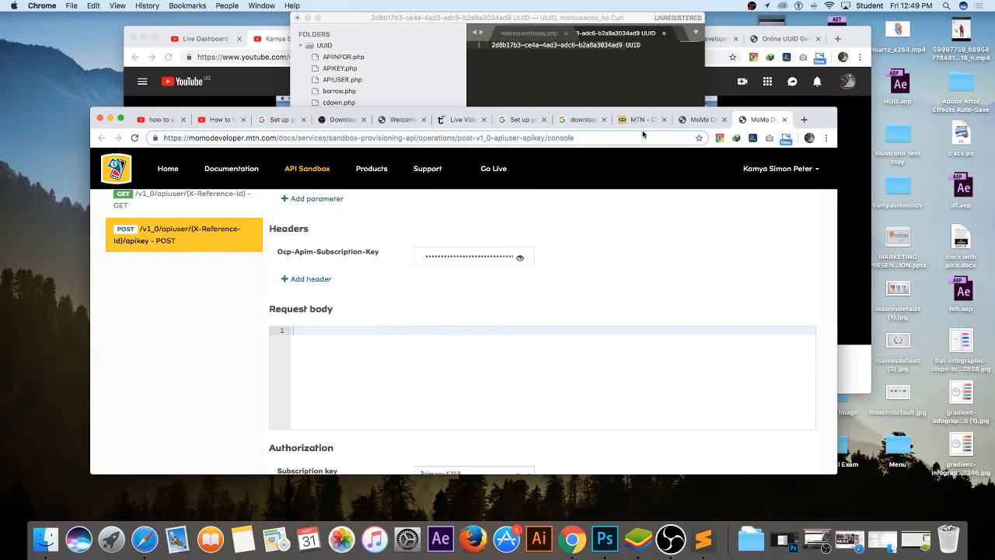
Step: Copy the apiKey JSON sample under 201 Created in the apikey POST documentation
left_click(700, 119)
scroll(397, 330, "down", 7)
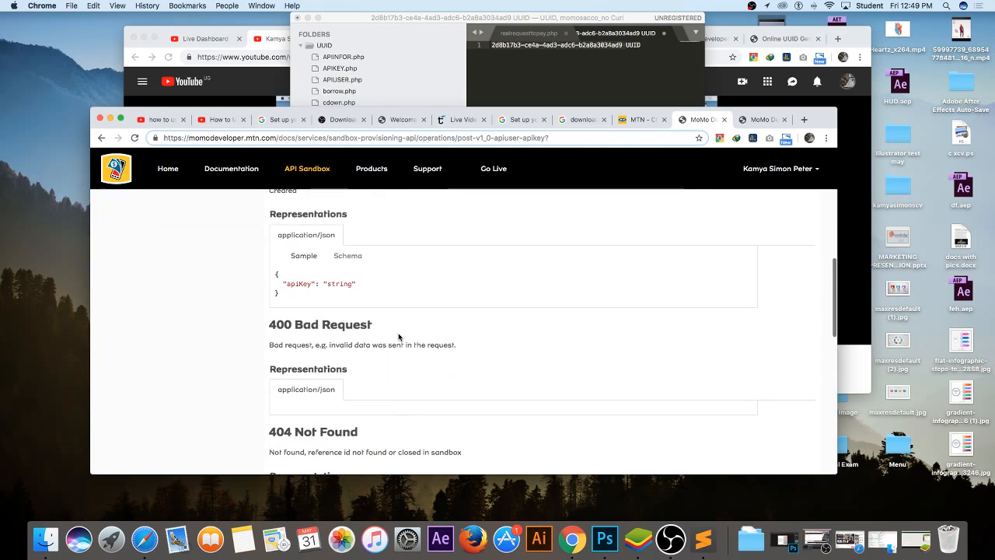
scroll(398, 336, "up", 1)
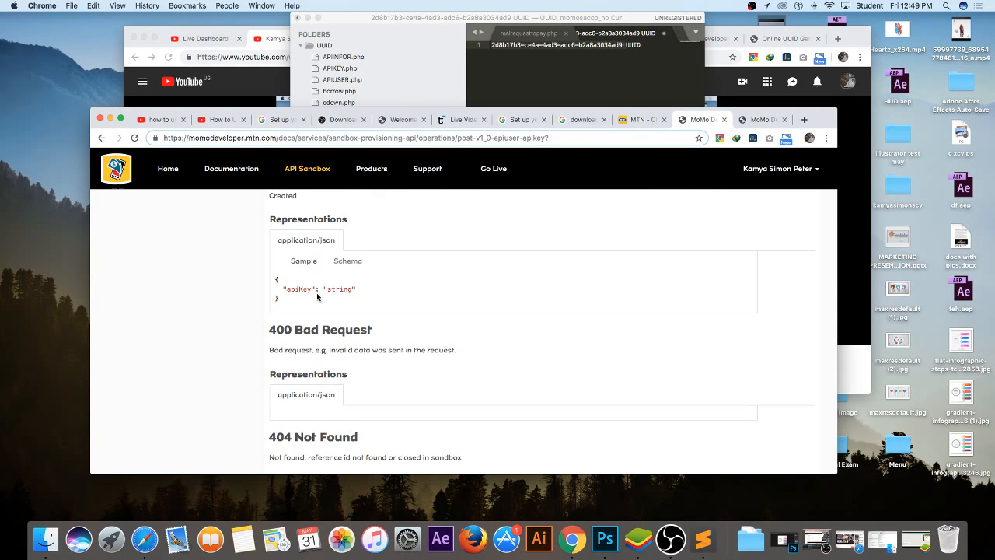
scroll(317, 296, "up", 10)
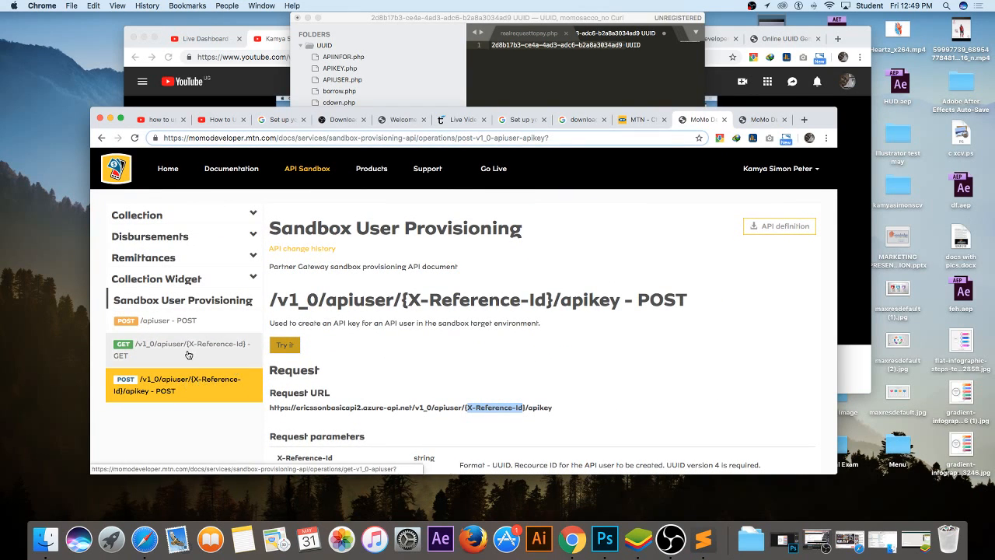
scroll(238, 362, "down", 6)
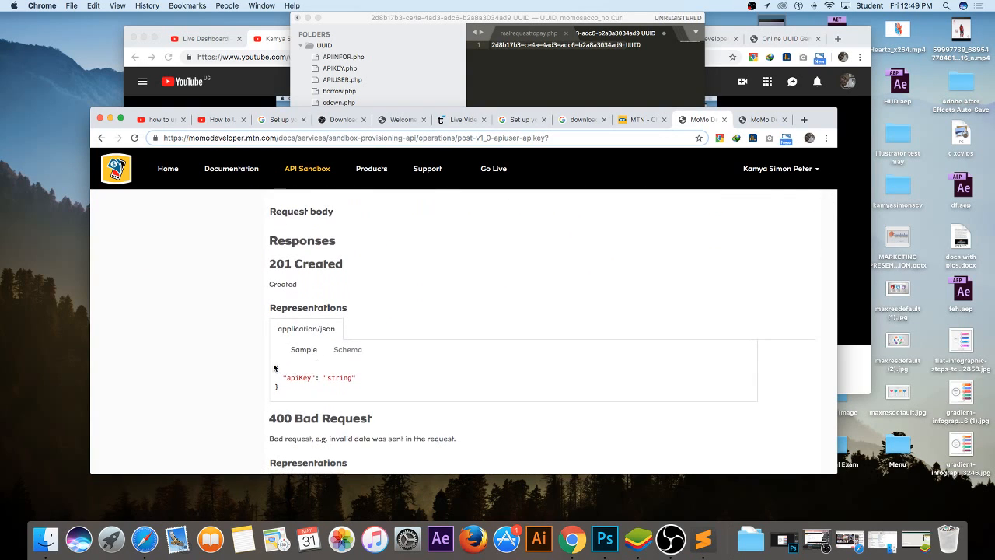
left_click_drag(273, 367, 287, 395)
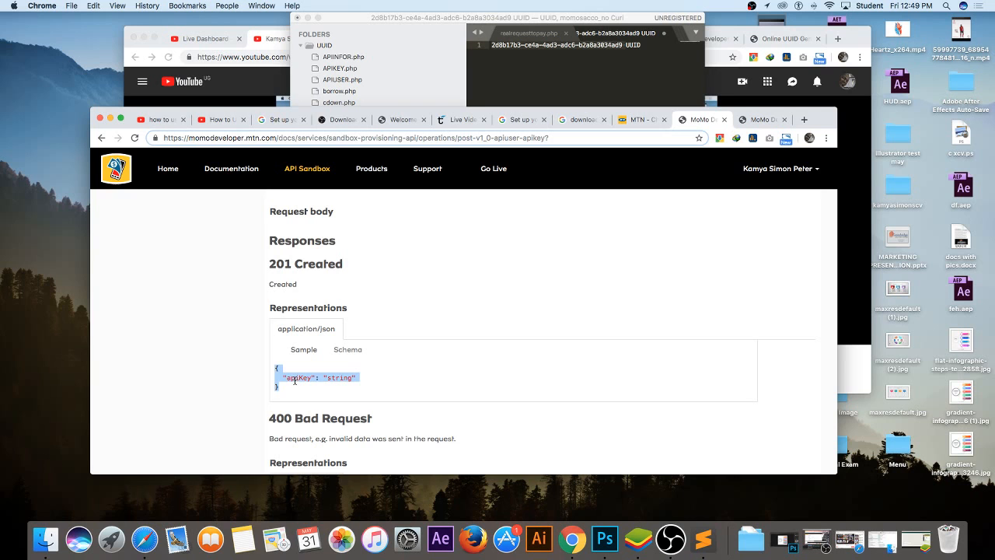
right_click(295, 380)
left_click(334, 400)
scroll(372, 332, "up", 10)
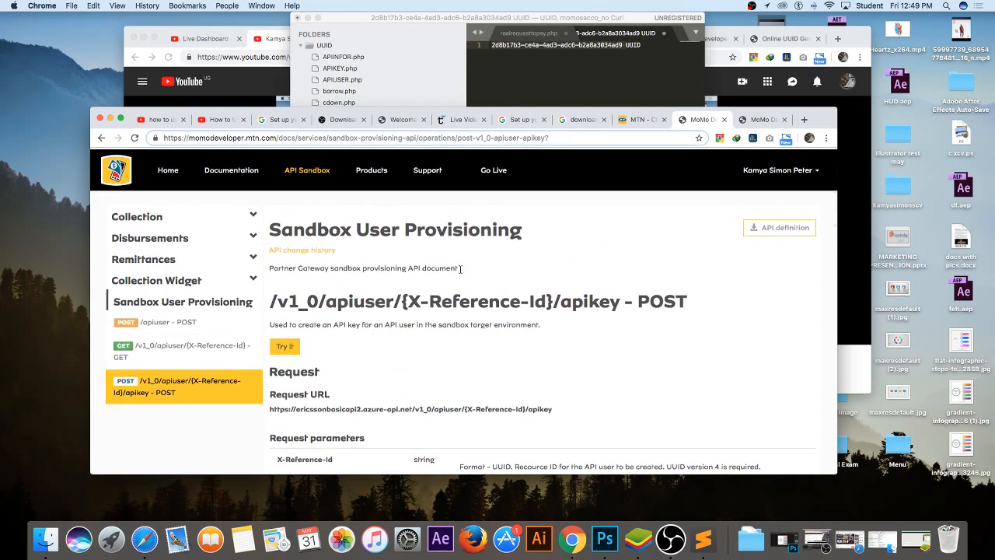
Step: Paste the apiKey JSON sample into the apikey console's request body and delete its "string" value
left_click(285, 348)
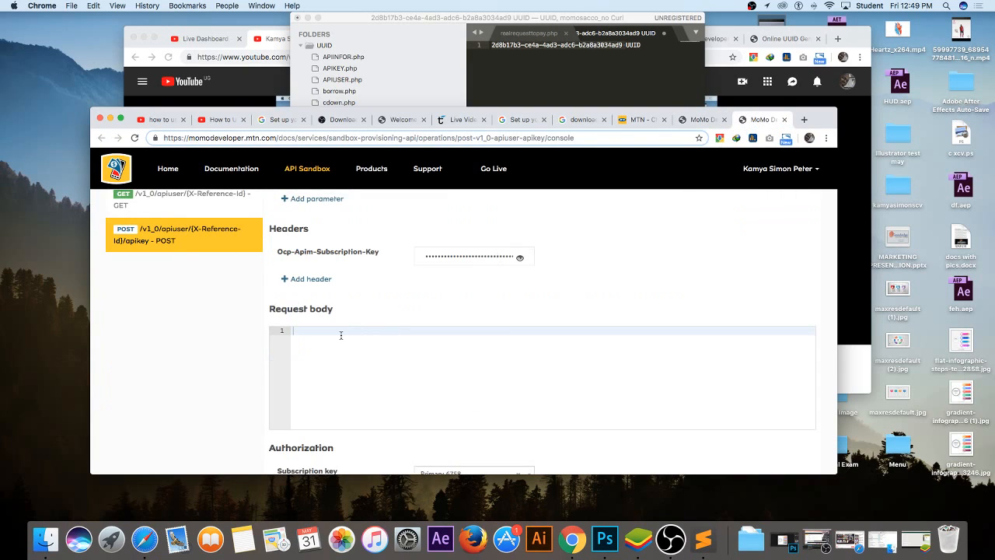
right_click(340, 335)
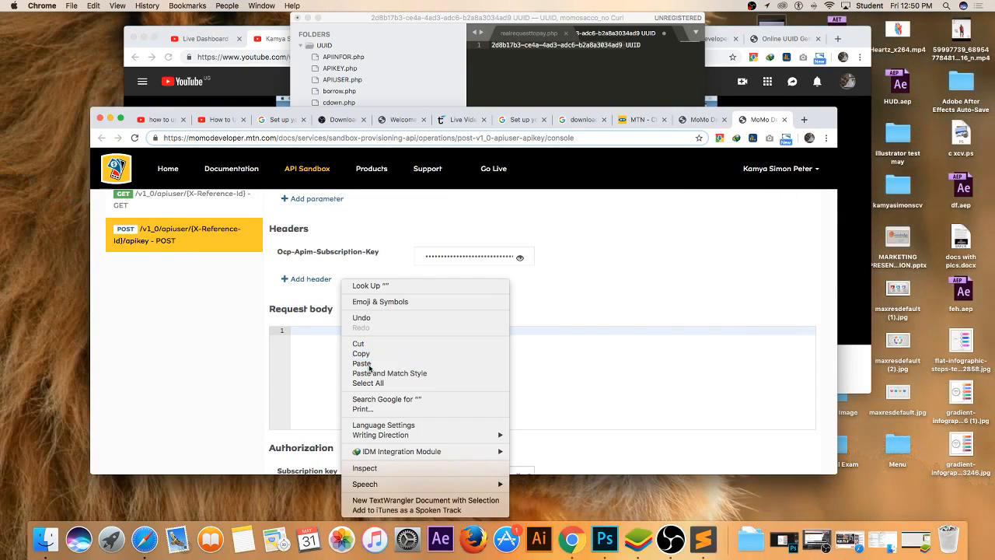
left_click(369, 364)
left_click_drag(339, 339, 369, 338)
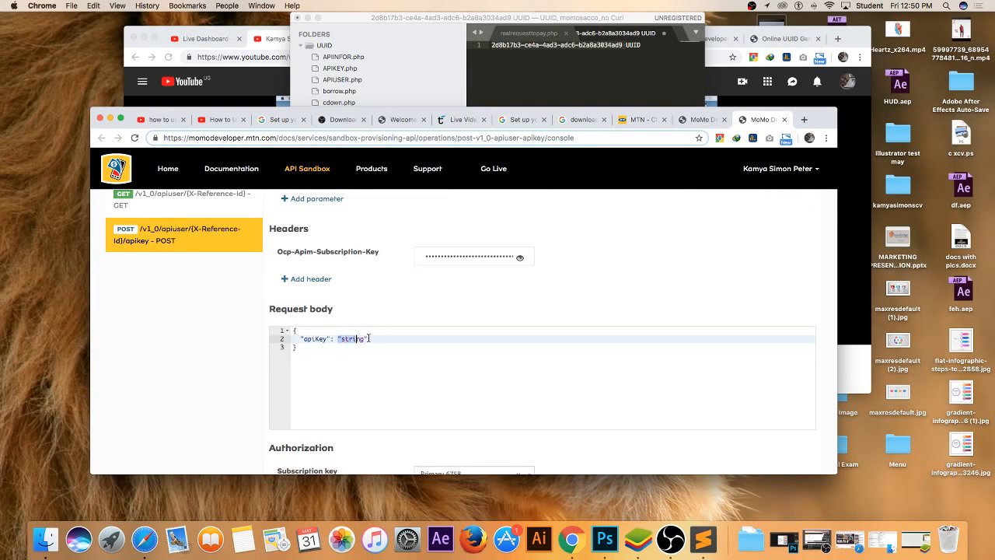
key("BackSpace")
Step: Send the apikey POST request with the edited JSON body and check the response status
scroll(372, 344, "down", 6)
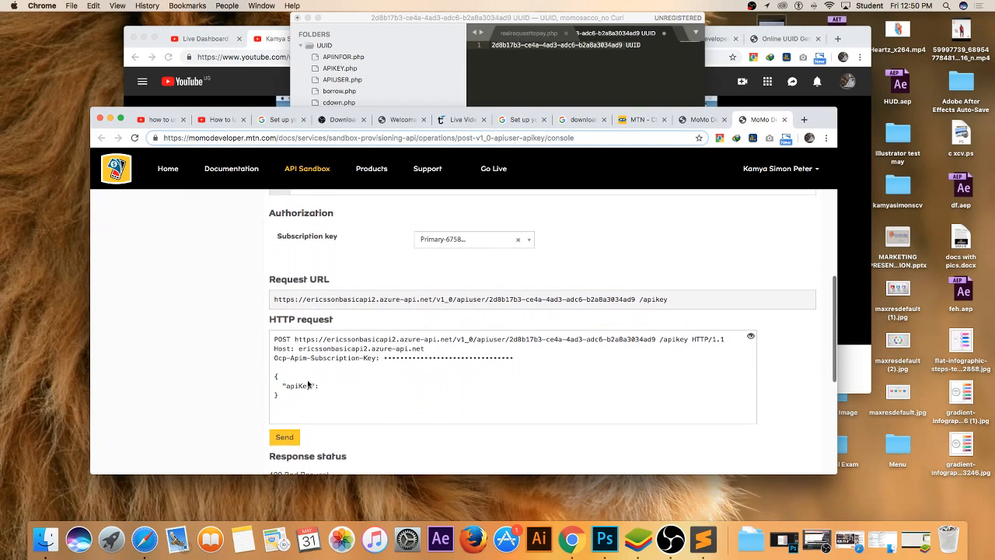
left_click(287, 438)
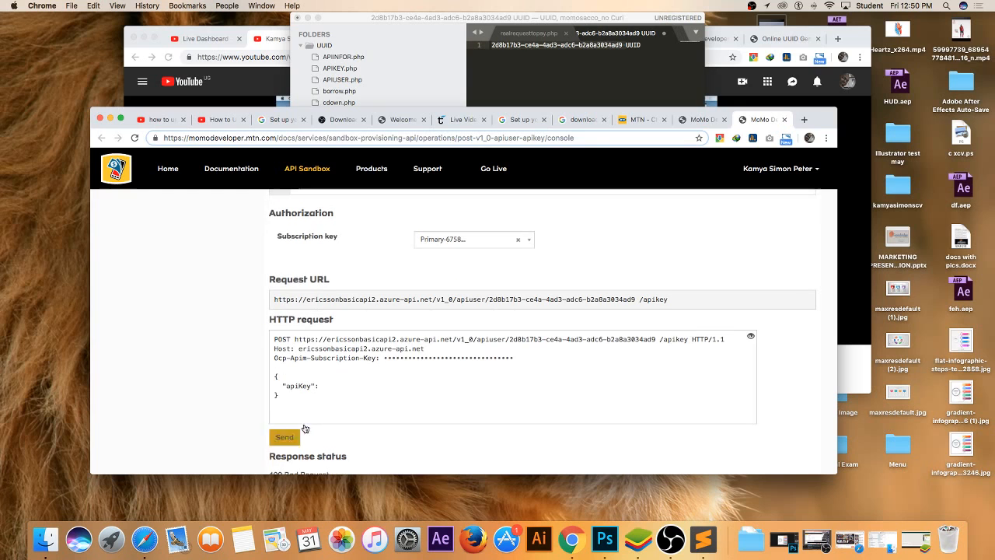
scroll(322, 418, "down", 3)
scroll(323, 417, "up", 3)
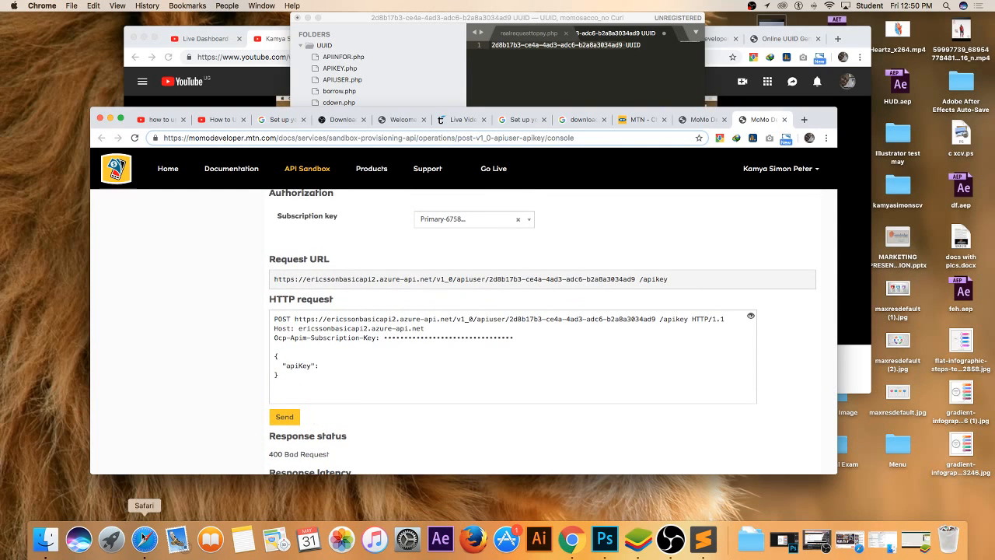
Step: Open Launchpad and look through both pages of installed applications
left_click(110, 539)
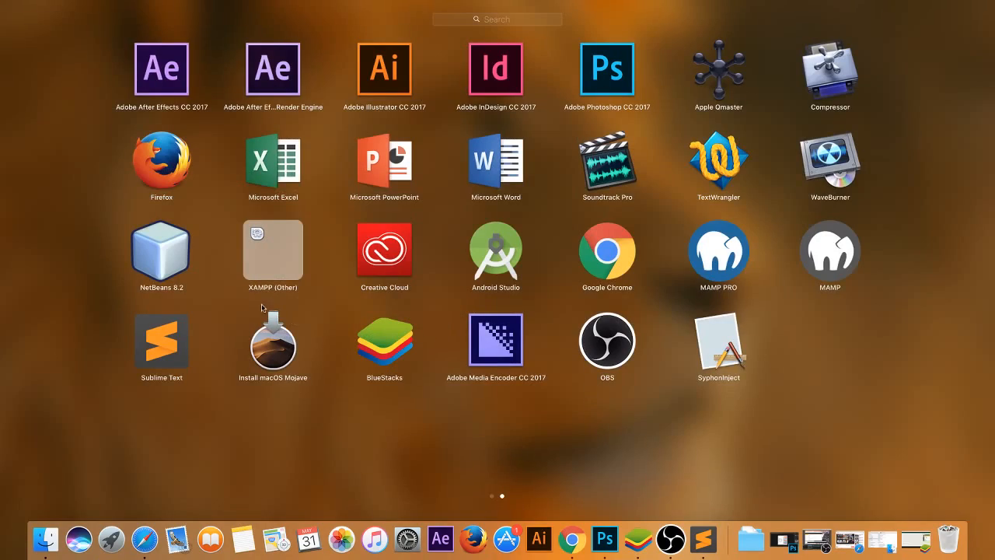
scroll(311, 350, "left", 5)
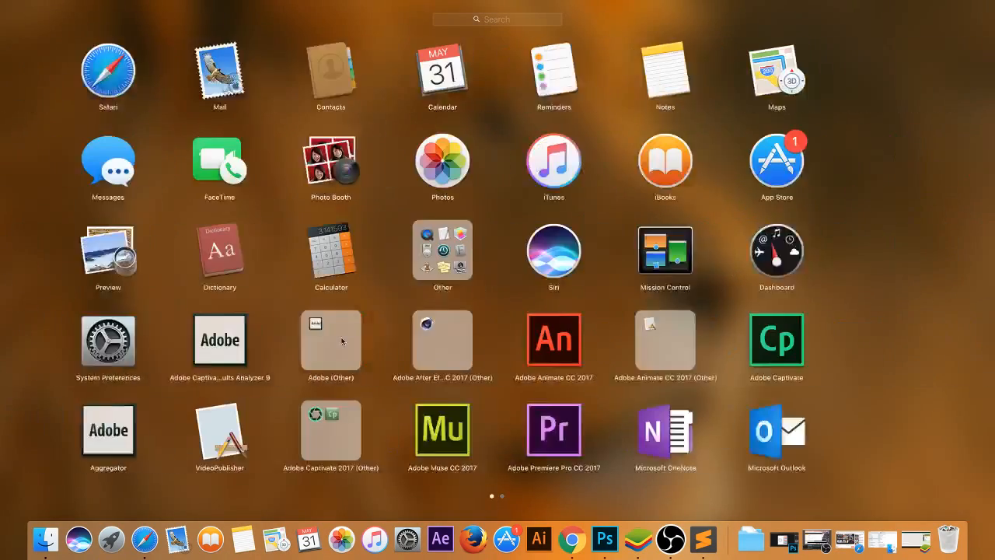
scroll(317, 339, "right", 5)
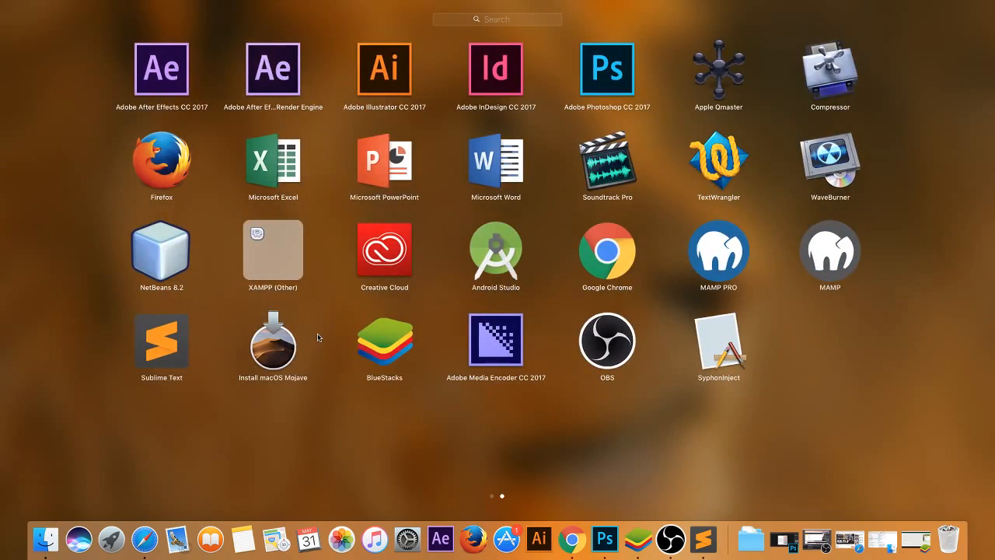
scroll(317, 337, "right", 2)
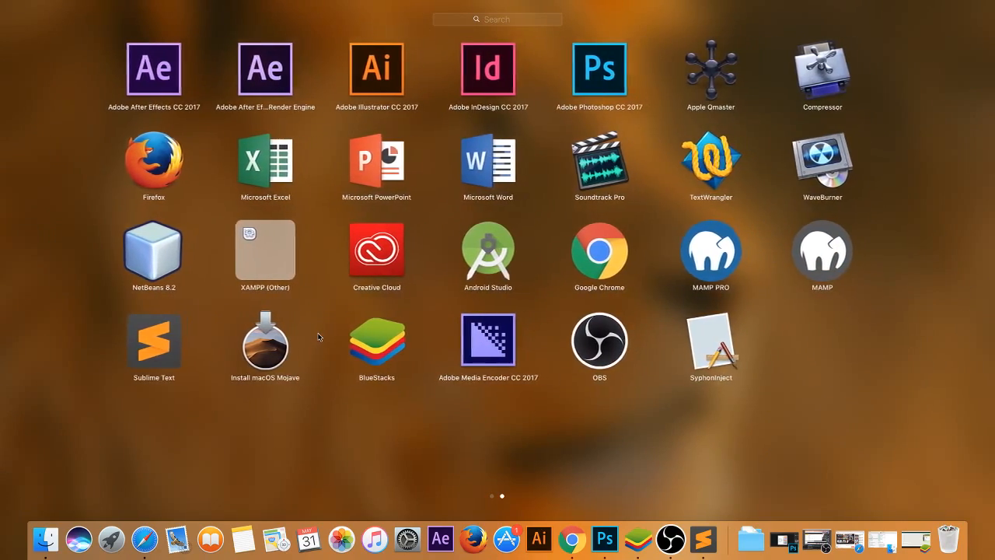
scroll(311, 334, "left", 5)
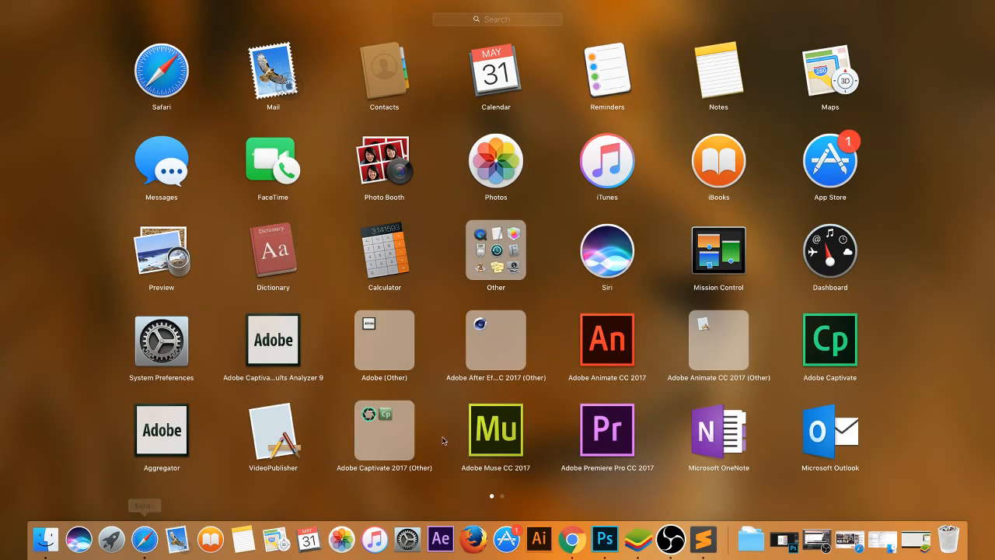
scroll(440, 432, "right", 5)
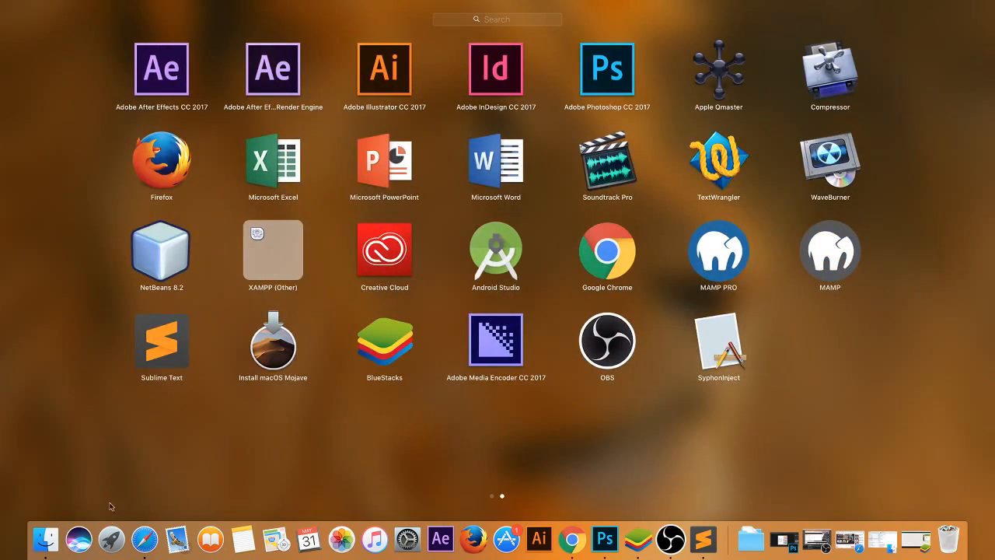
Step: Find the Postman application in Finder's Downloads folder and launch it
left_click(47, 537)
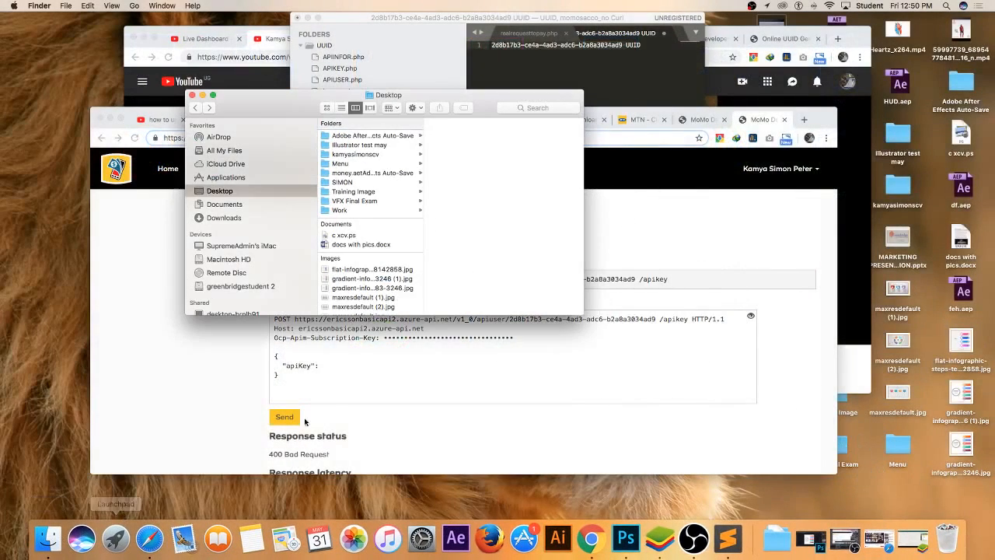
left_click(227, 179)
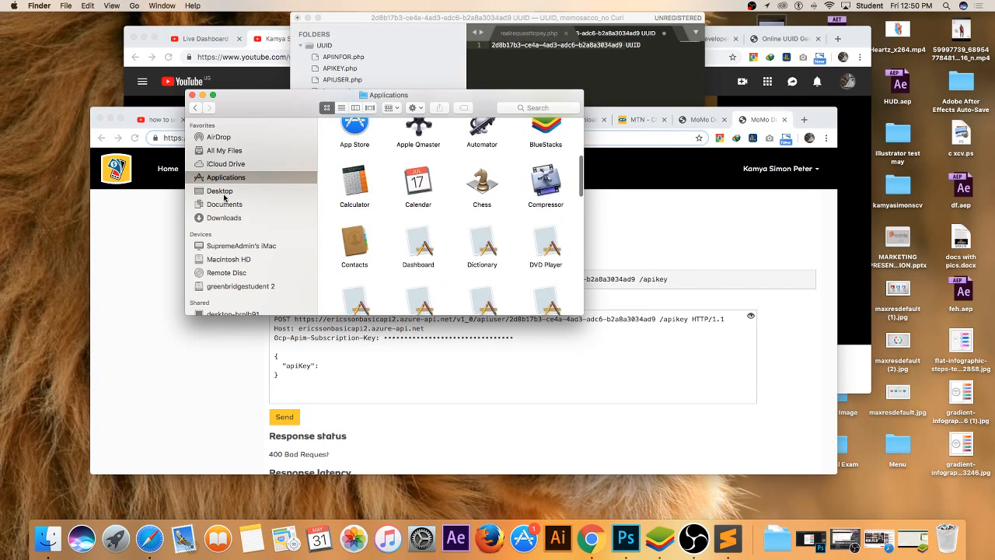
left_click(225, 217)
scroll(393, 203, "down", 20)
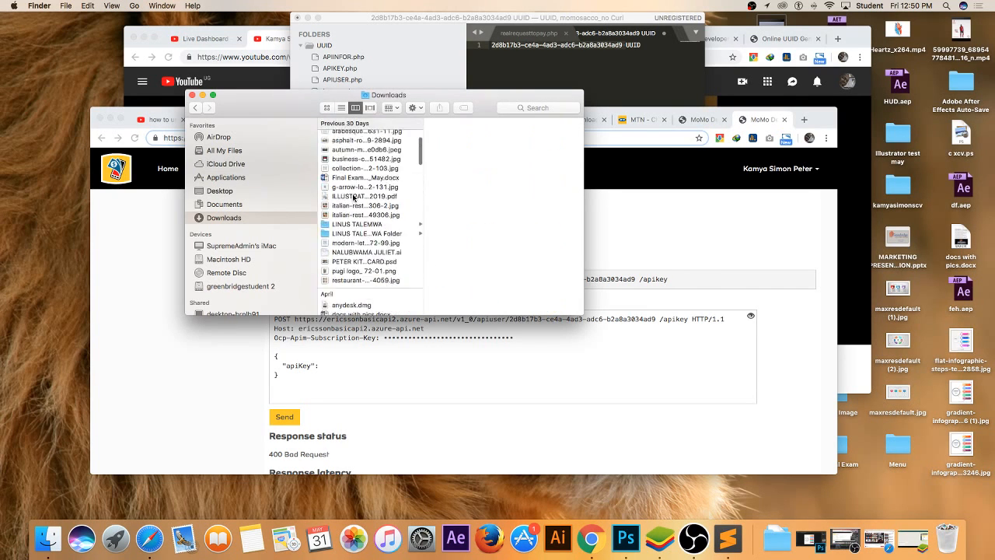
scroll(352, 198, "up", 8)
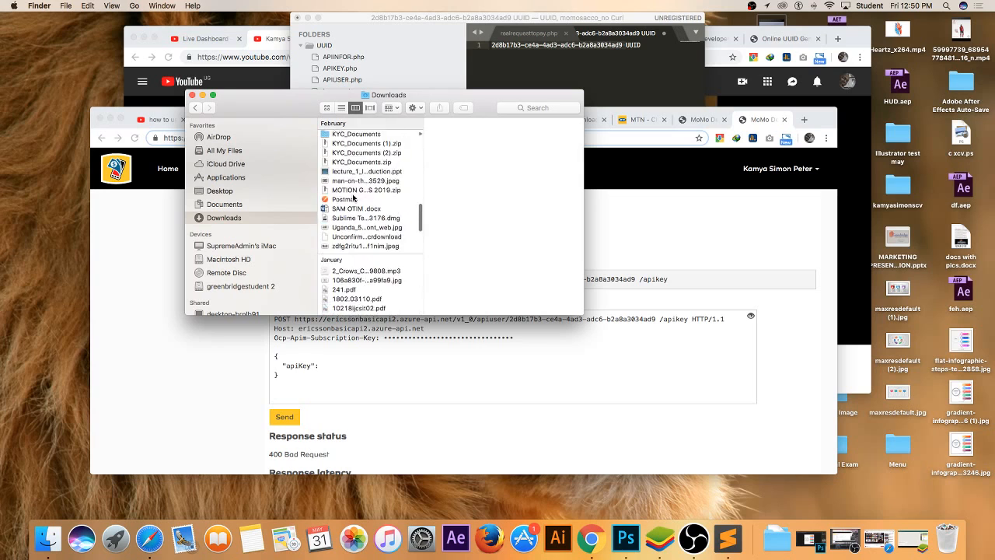
left_click(342, 260)
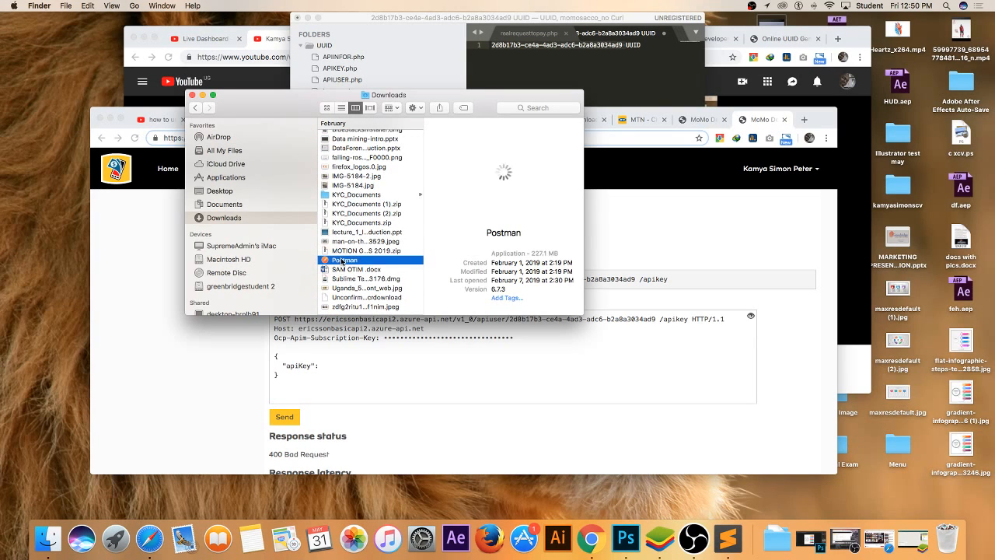
double_click(342, 260)
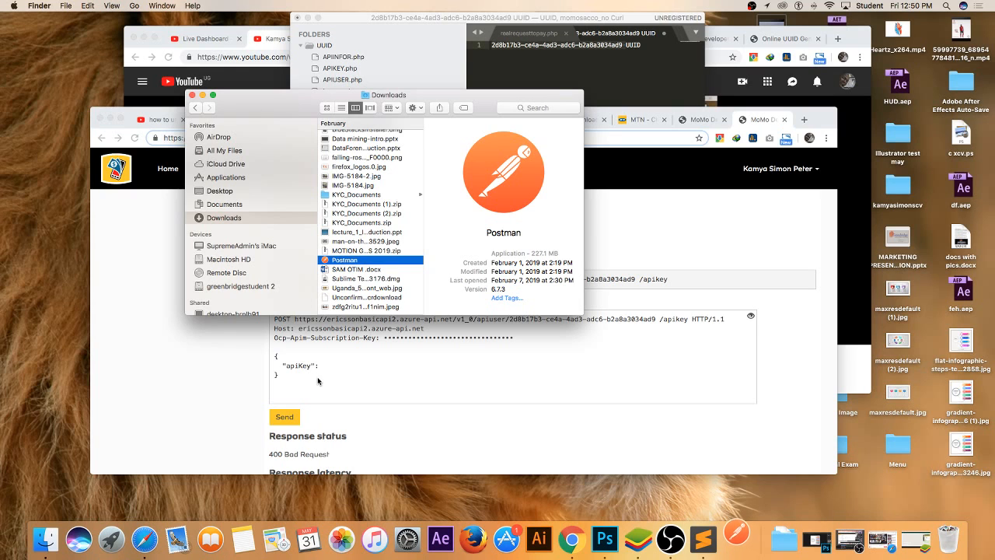
Step: Switch to Chrome and review the apikey console's request body and response, and the response samples in the apikey POST documentation
left_click(357, 366)
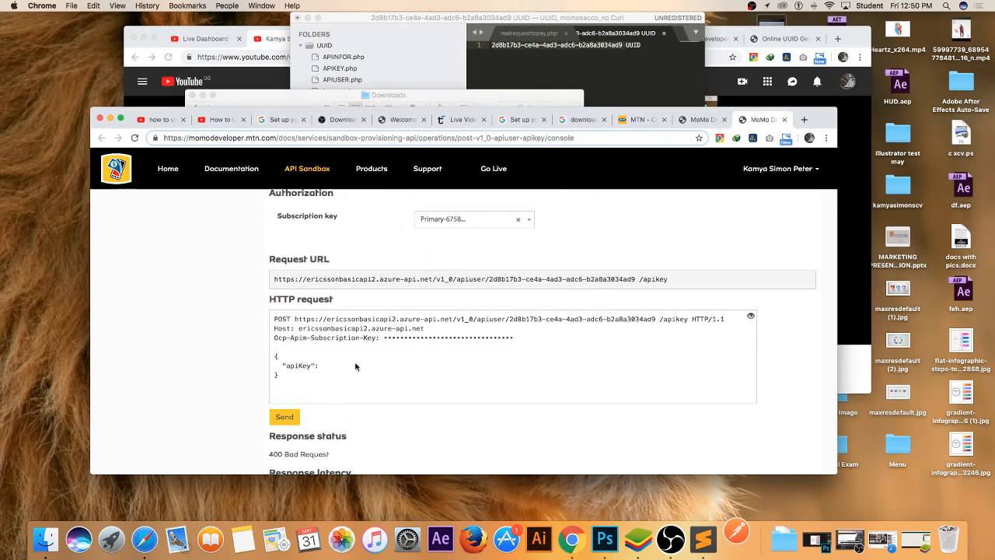
scroll(356, 350, "up", 3)
scroll(357, 338, "up", 5)
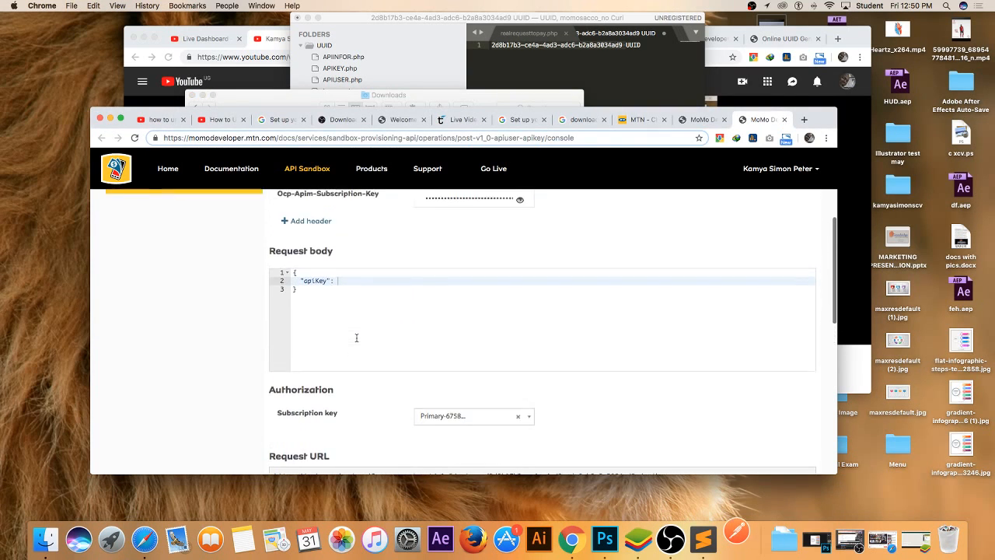
scroll(367, 338, "down", 10)
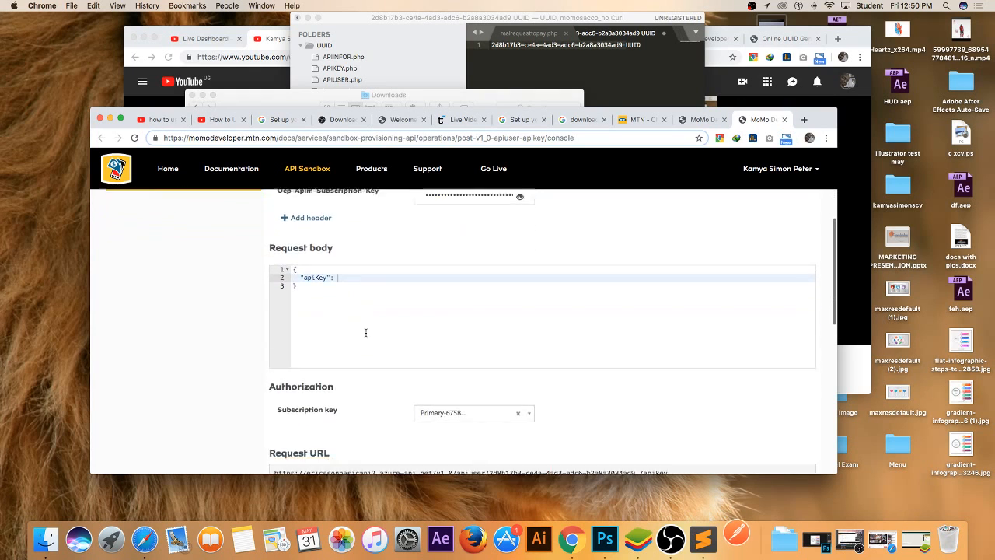
scroll(309, 406, "down", 3)
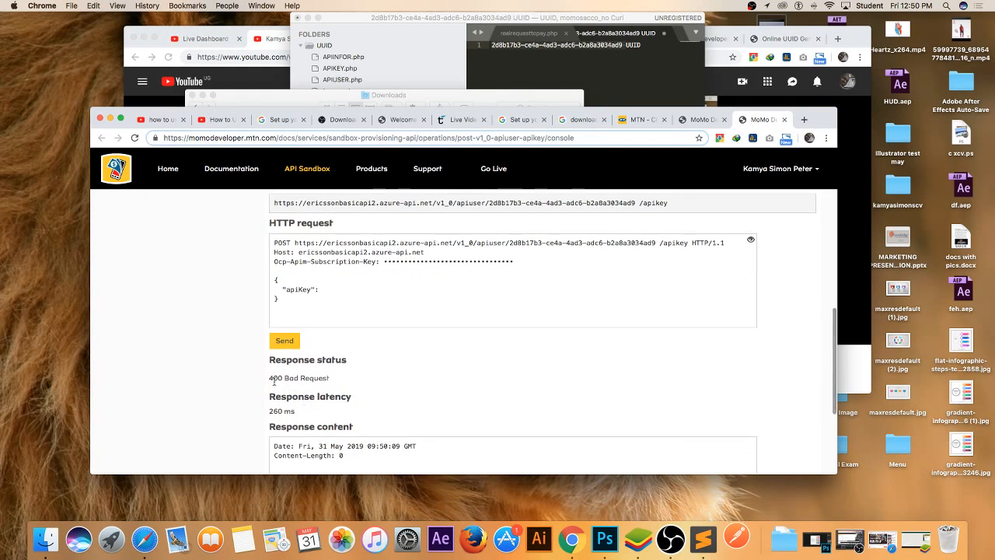
scroll(291, 382, "up", 3)
scroll(292, 381, "up", 5)
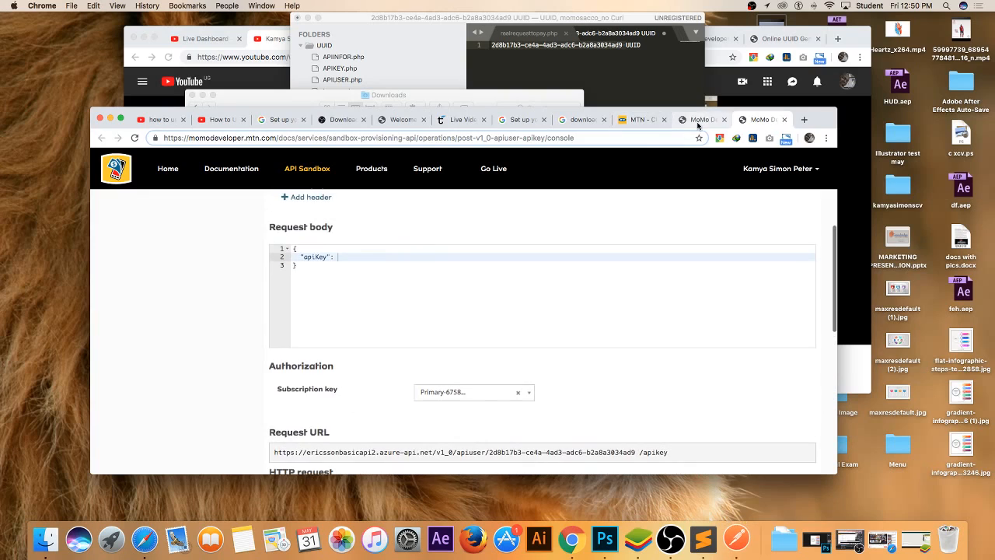
left_click(699, 119)
scroll(384, 376, "down", 5)
scroll(384, 376, "down", 10)
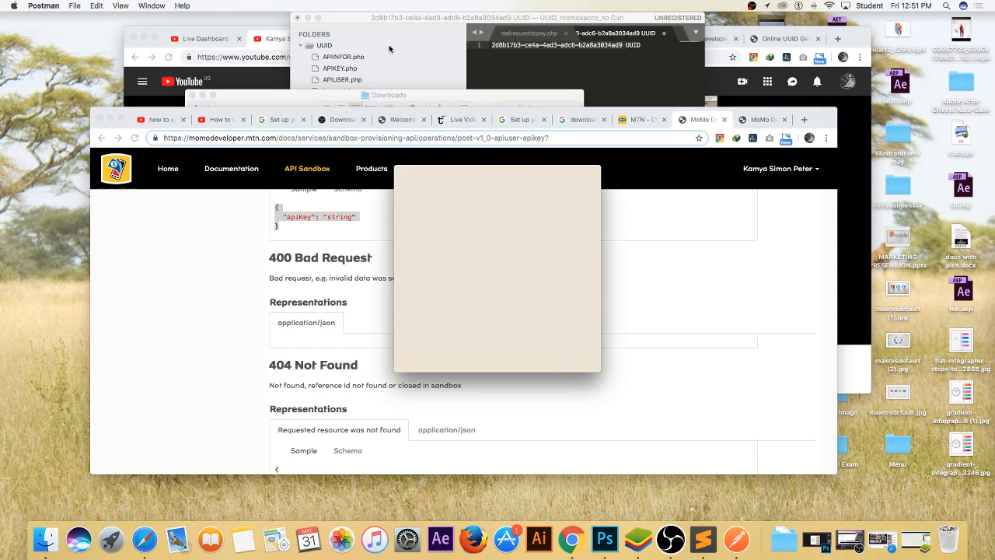
Step: Switch to Sublime Text, open APIKEY.php from the UUID folder and read through its cURL request code
left_click(373, 18)
left_click(343, 70)
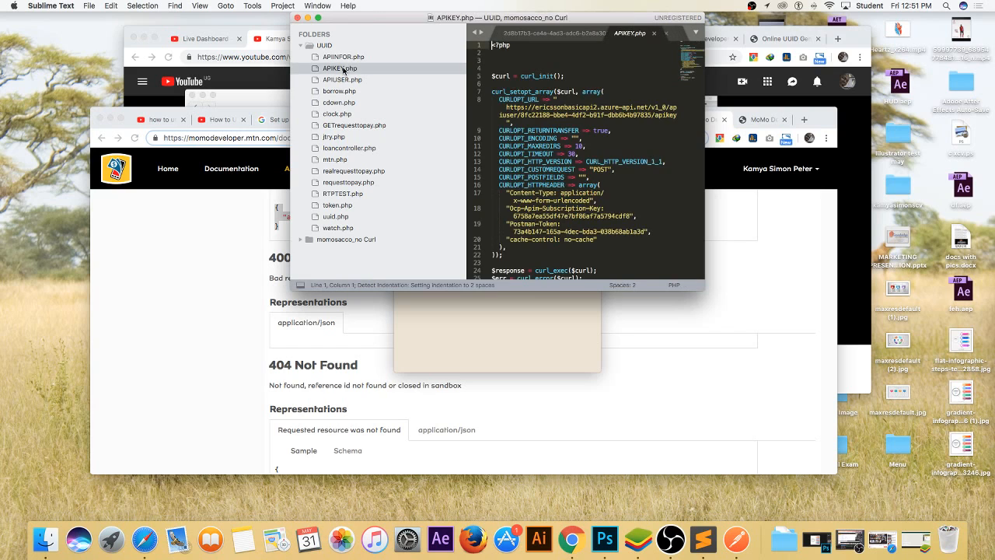
scroll(624, 169, "down", 2)
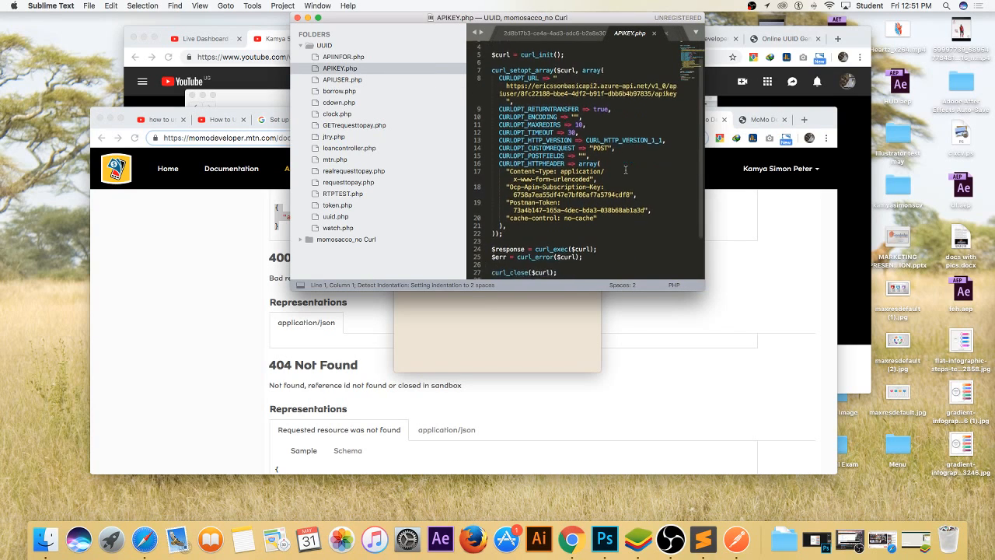
scroll(621, 171, "down", 1)
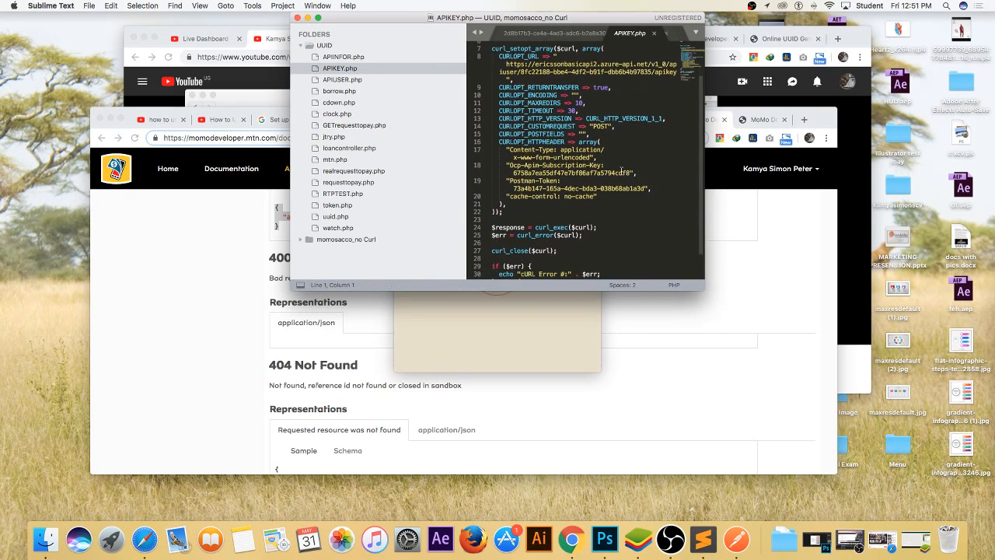
scroll(621, 170, "down", 2)
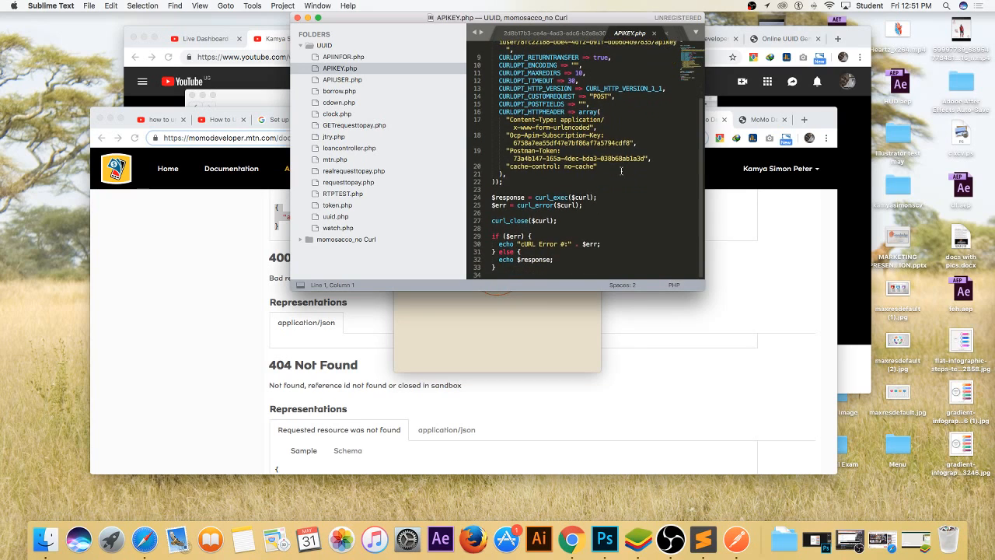
scroll(621, 170, "up", 3)
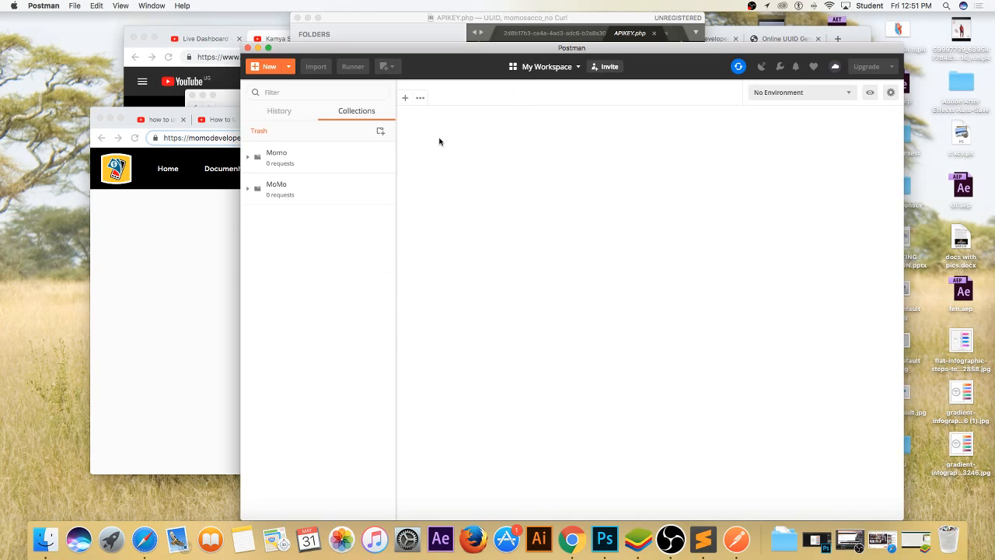
Step: In Postman, open the Momo collection's "apiu key" request and examine its parameters, authorization, headers and body
left_click(248, 159)
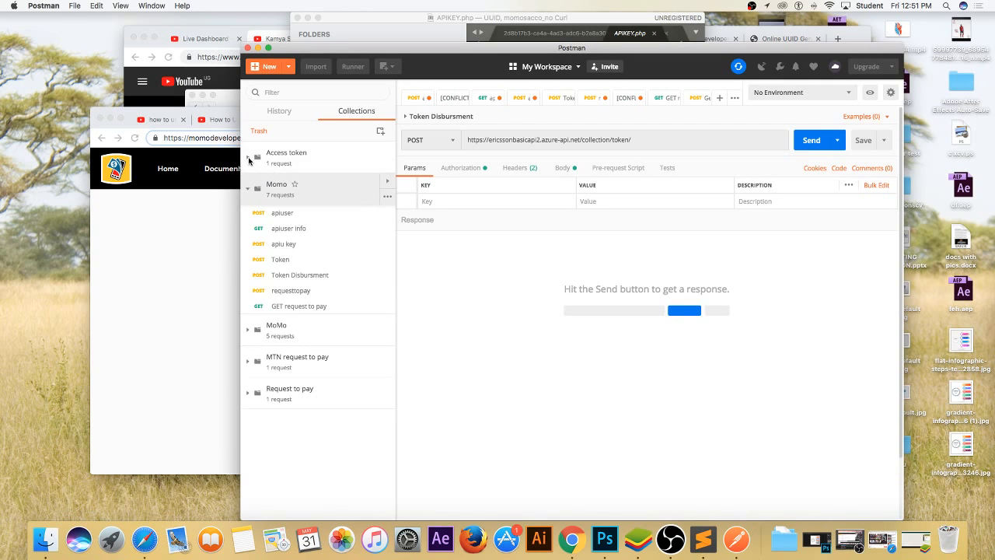
left_click(293, 247)
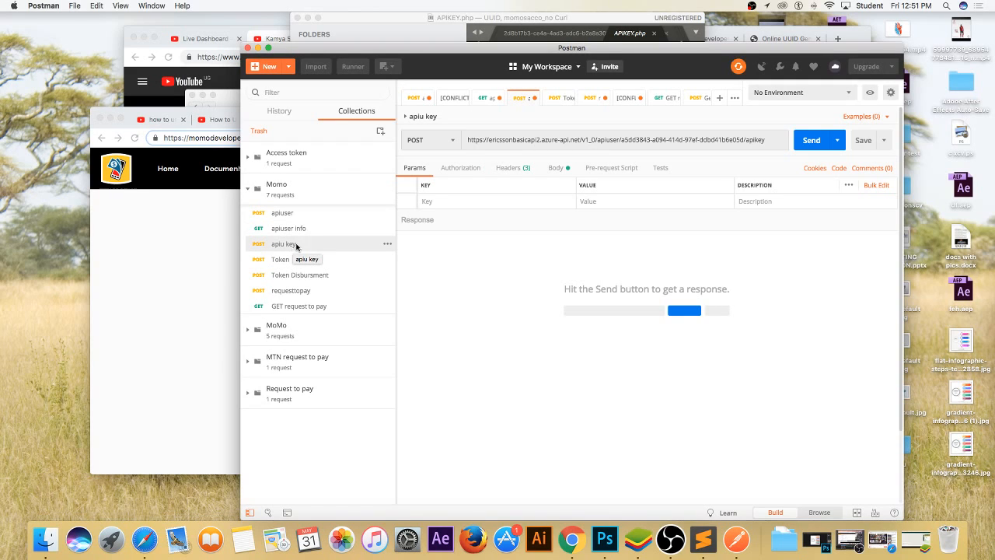
left_click(509, 169)
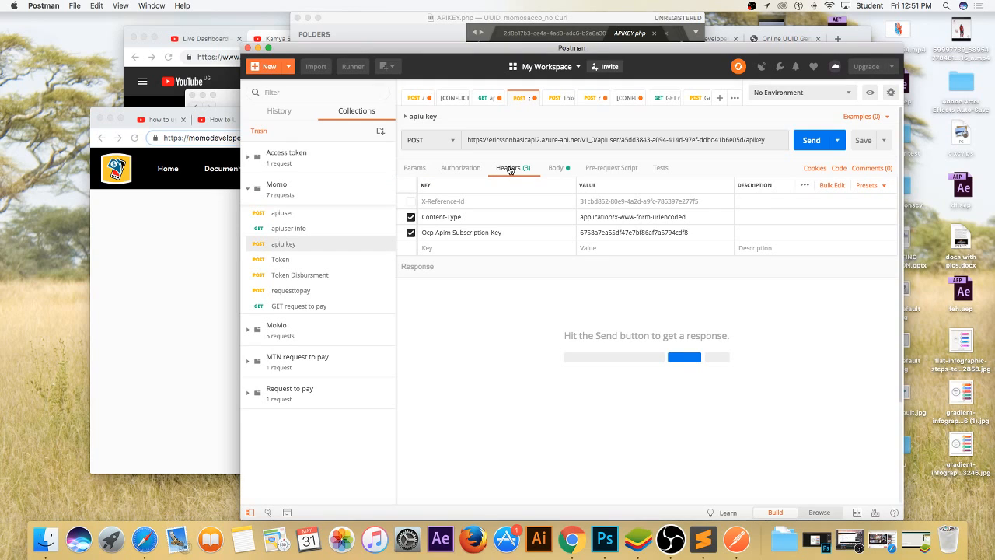
left_click(457, 171)
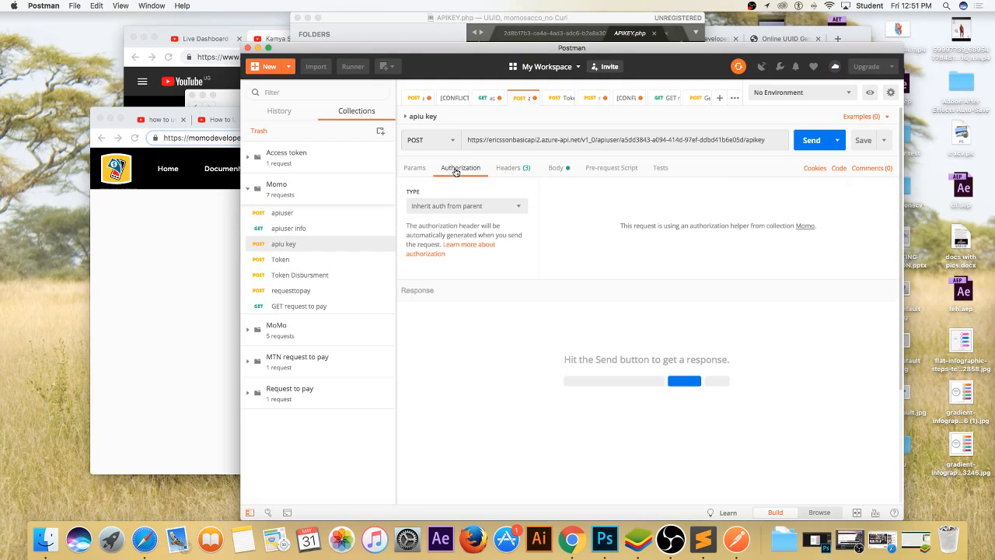
left_click(550, 169)
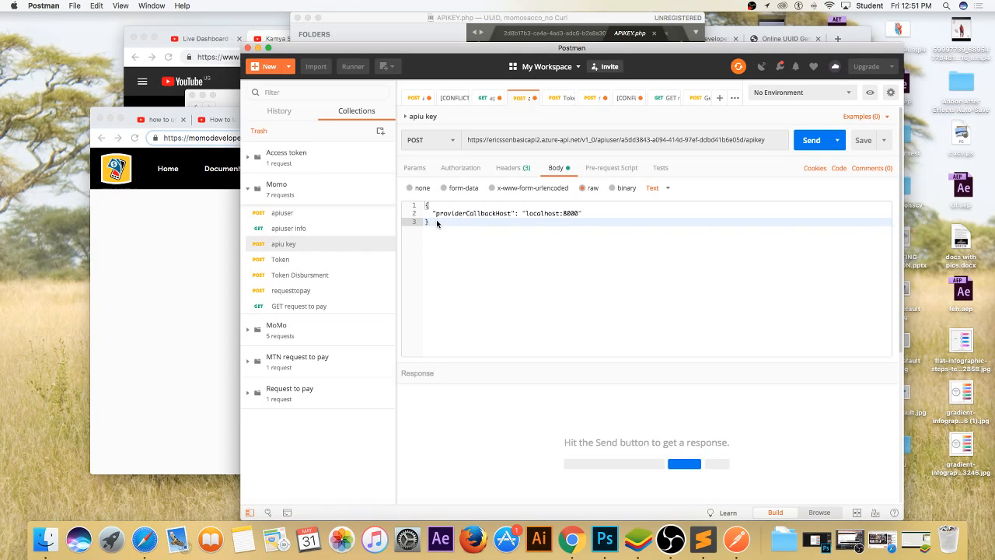
left_click(416, 168)
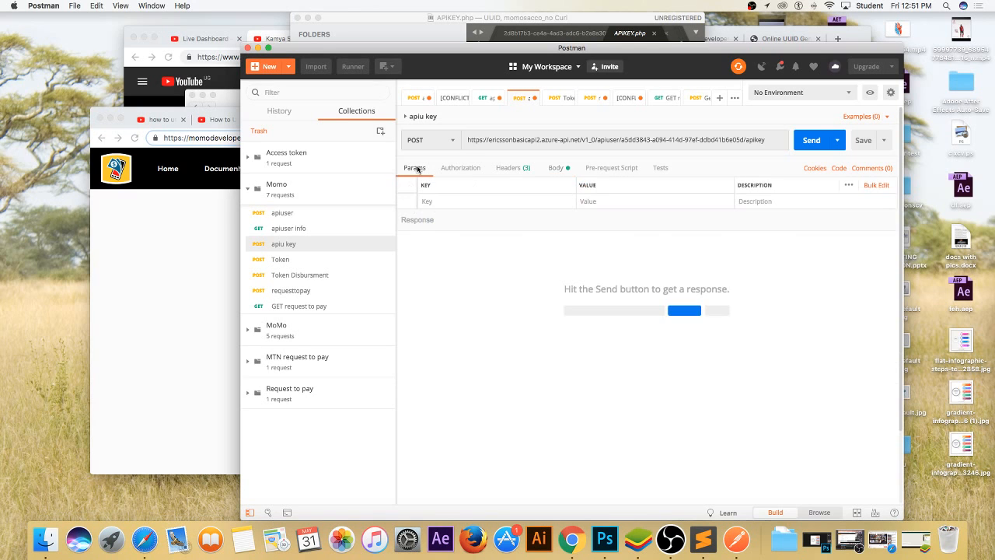
left_click(464, 170)
left_click(499, 168)
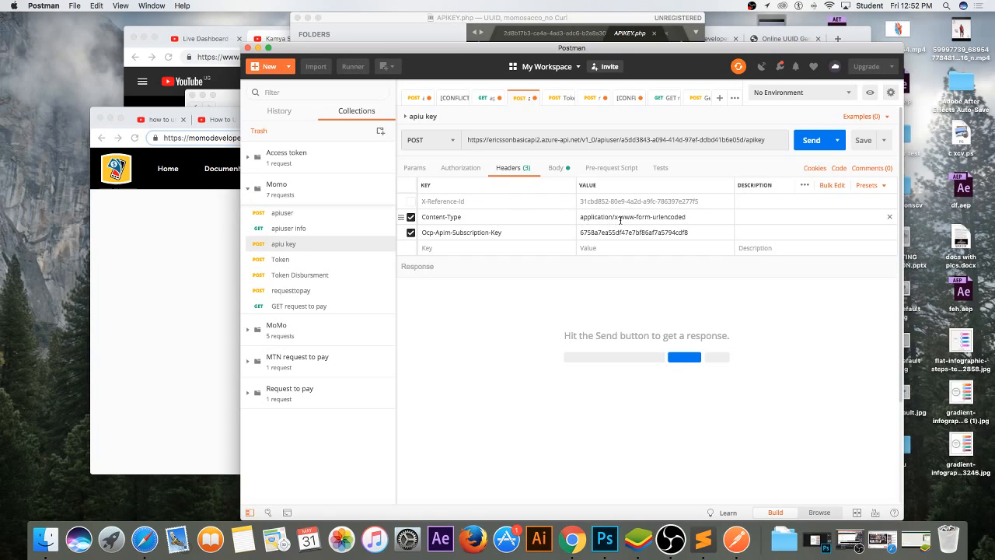
Step: Copy the whole providerCallbackHost JSON from the body of the "apiu key" request
left_click(556, 170)
left_click_drag(457, 224, 434, 206)
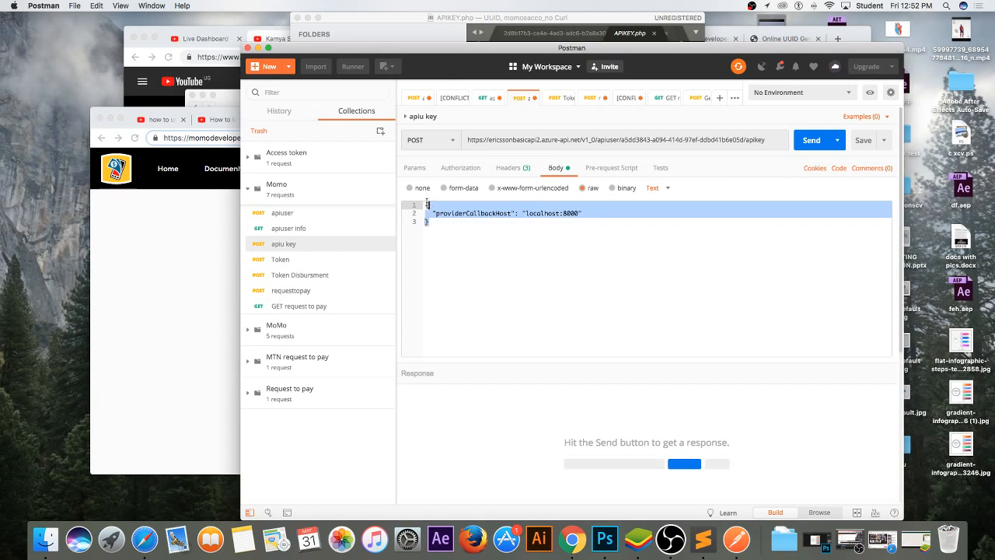
right_click(433, 206)
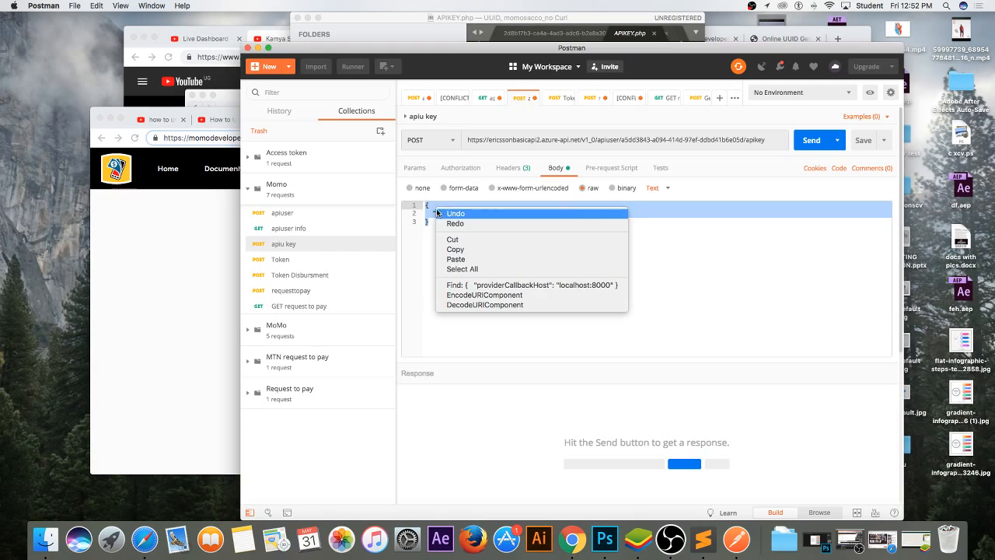
left_click(455, 251)
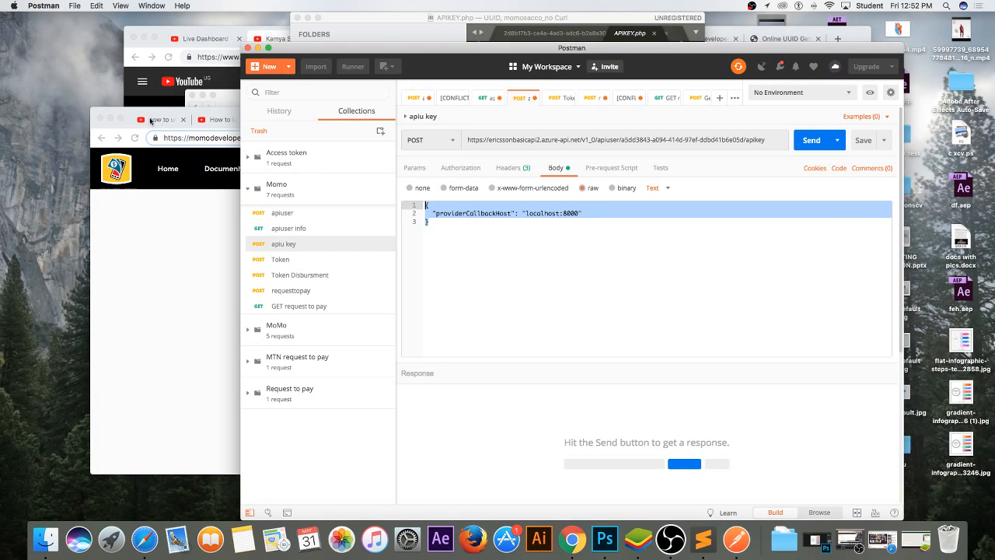
Step: Switch to Chrome and replace the apikey console's request body with the copied providerCallbackHost "localhost:8000" JSON
left_click(150, 120)
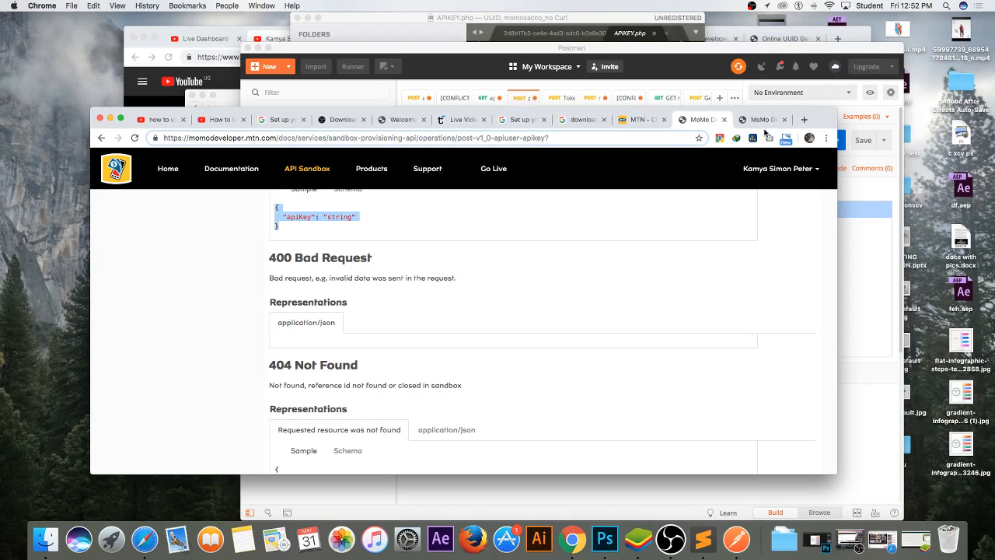
left_click(764, 120)
left_click_drag(344, 267, 277, 245)
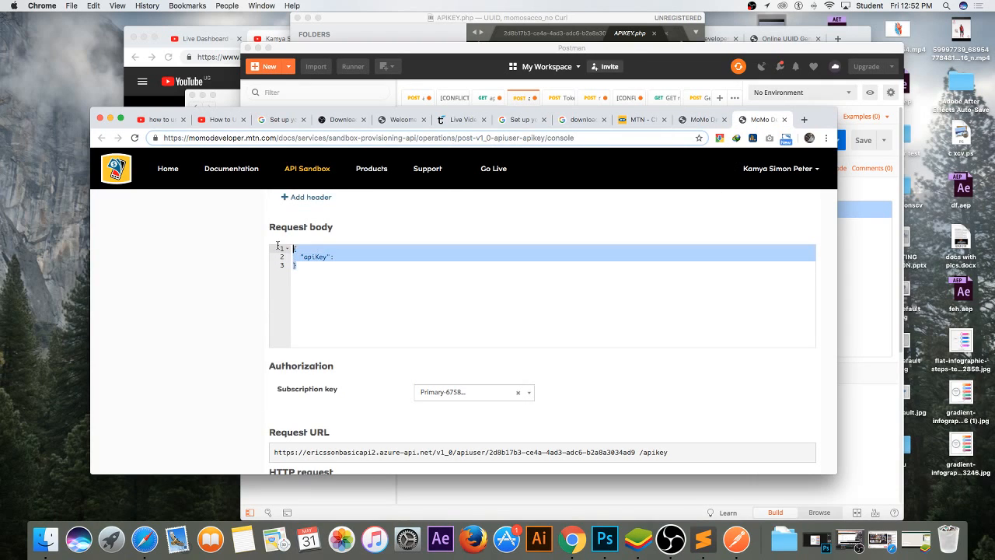
key("super+v")
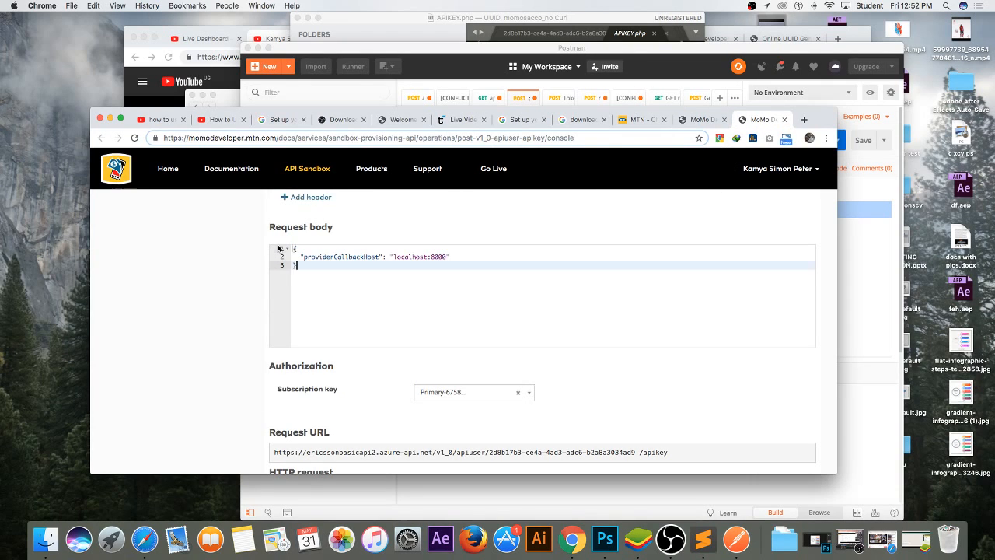
Step: Send the apikey POST request with the providerCallbackHost body, then check the response status and the request's parameters and headers
scroll(523, 345, "down", 1)
scroll(523, 345, "up", 1)
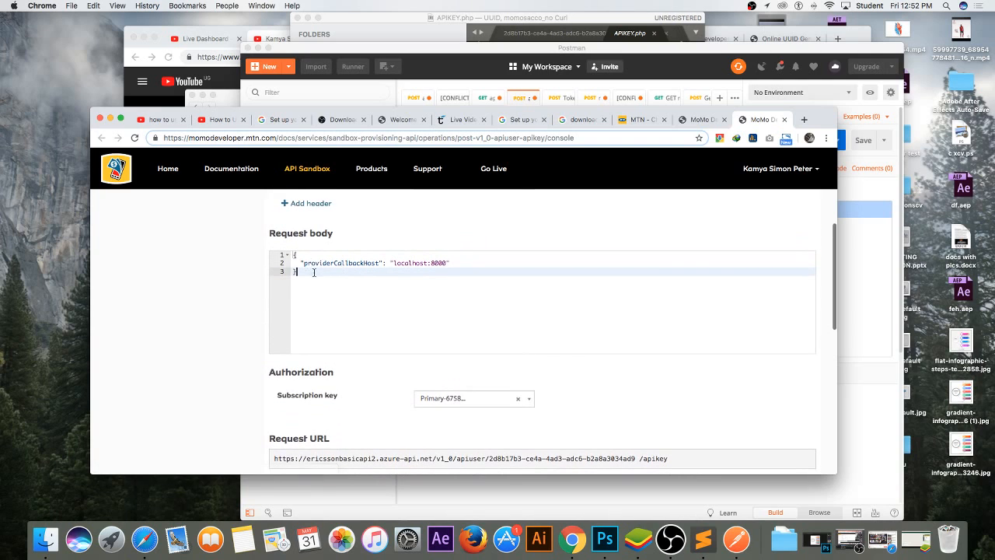
scroll(325, 311, "down", 5)
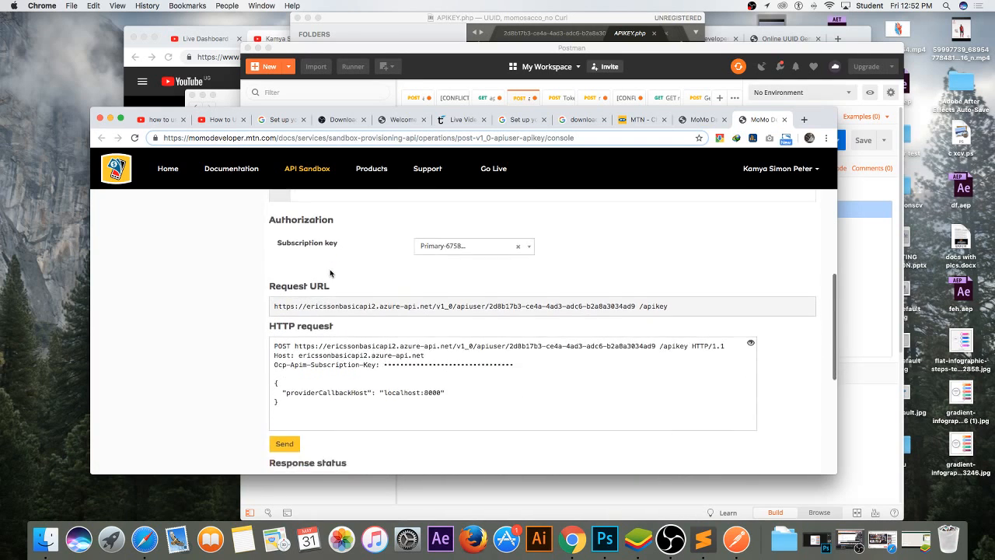
left_click(292, 399)
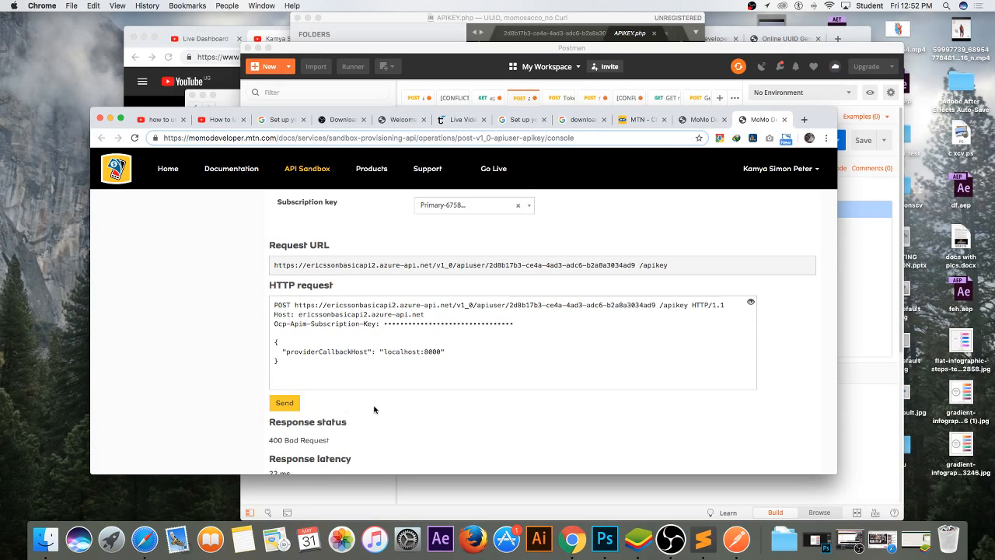
scroll(356, 398, "up", 6)
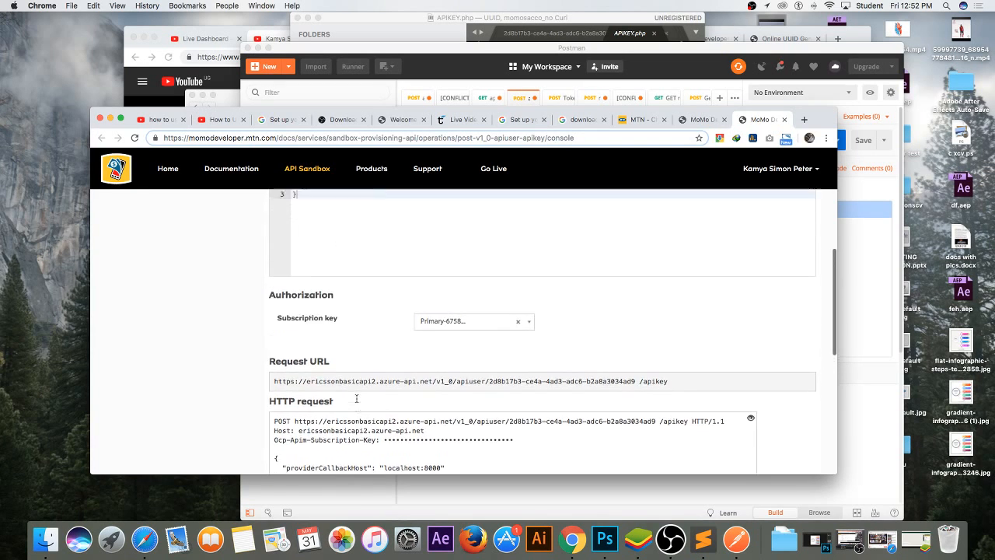
scroll(356, 398, "up", 4)
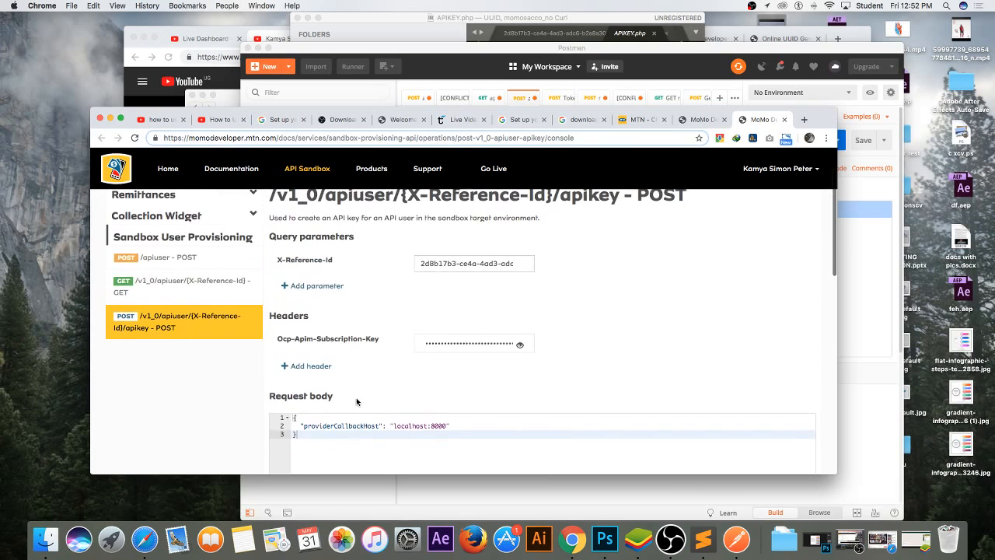
Step: Examine the apikey POST documentation's request URL, X-Reference-Id parameter, subscription key header and request body section
left_click(705, 122)
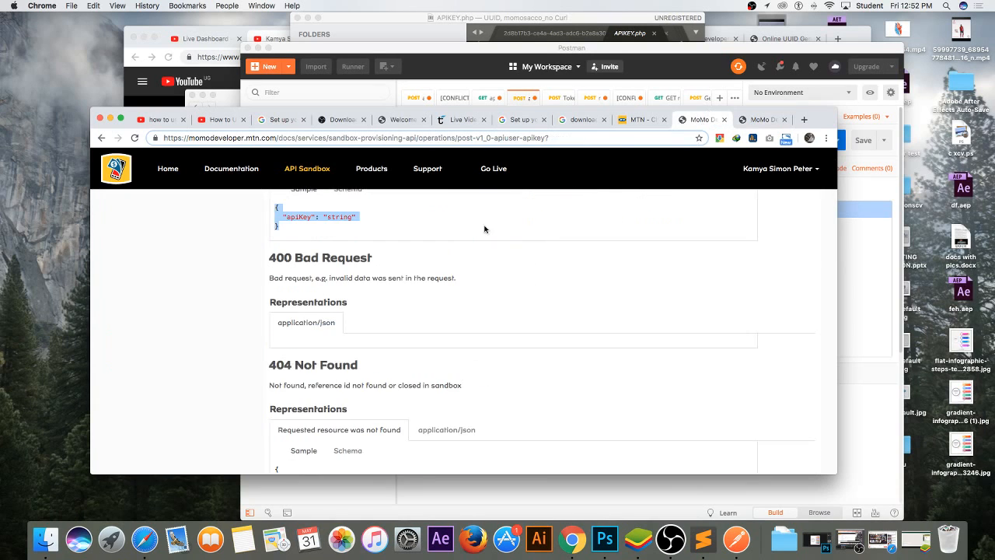
scroll(395, 309, "up", 1)
scroll(394, 308, "up", 7)
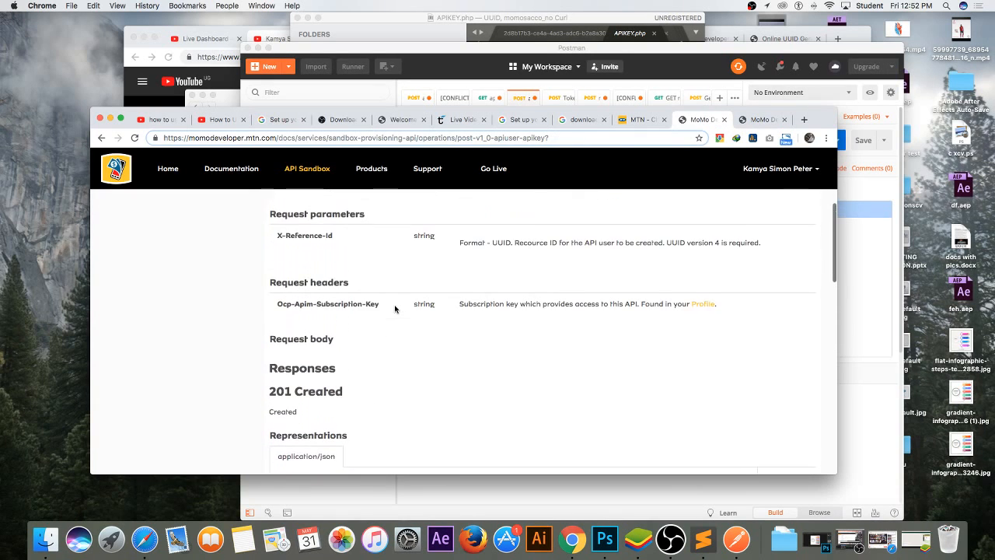
scroll(365, 303, "up", 3)
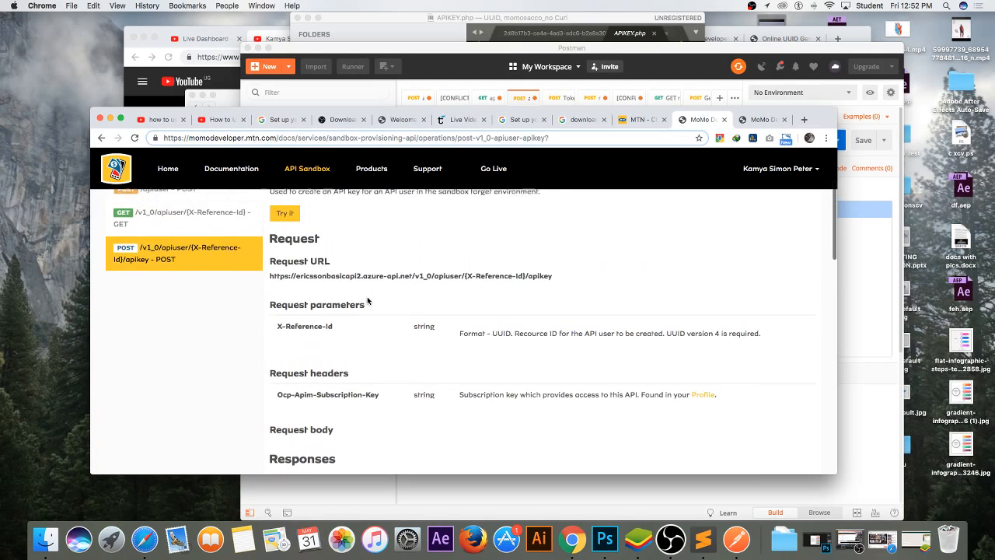
scroll(339, 291, "up", 2)
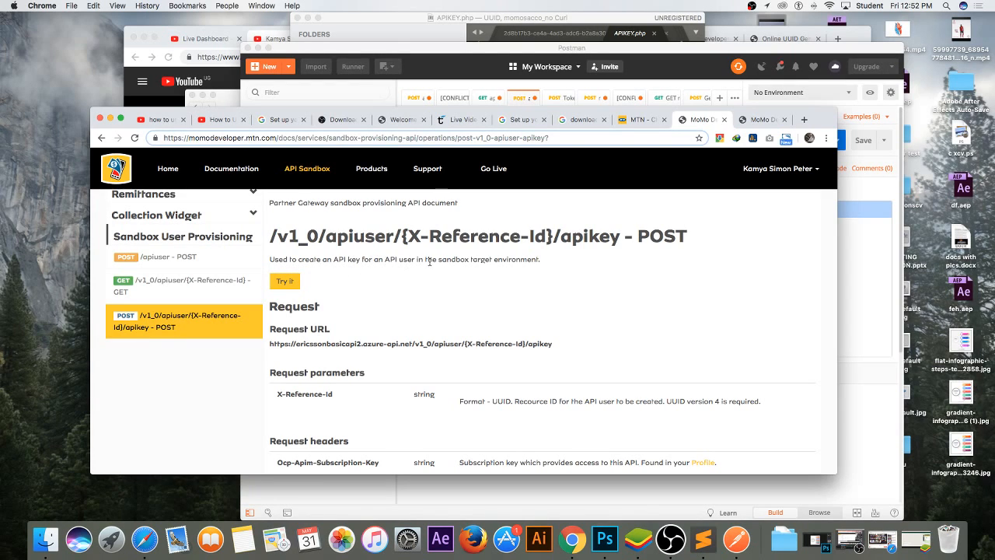
scroll(498, 264, "down", 2)
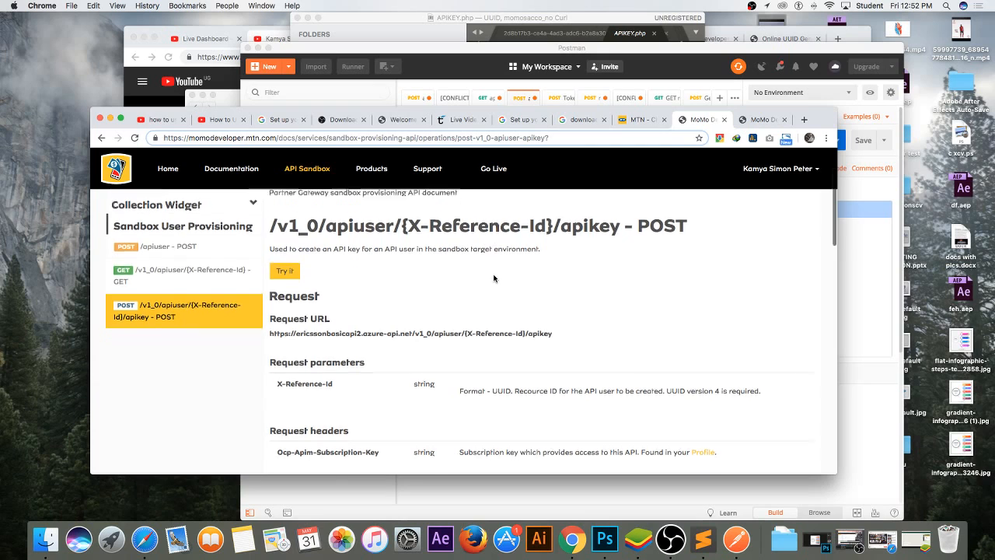
scroll(395, 339, "down", 1)
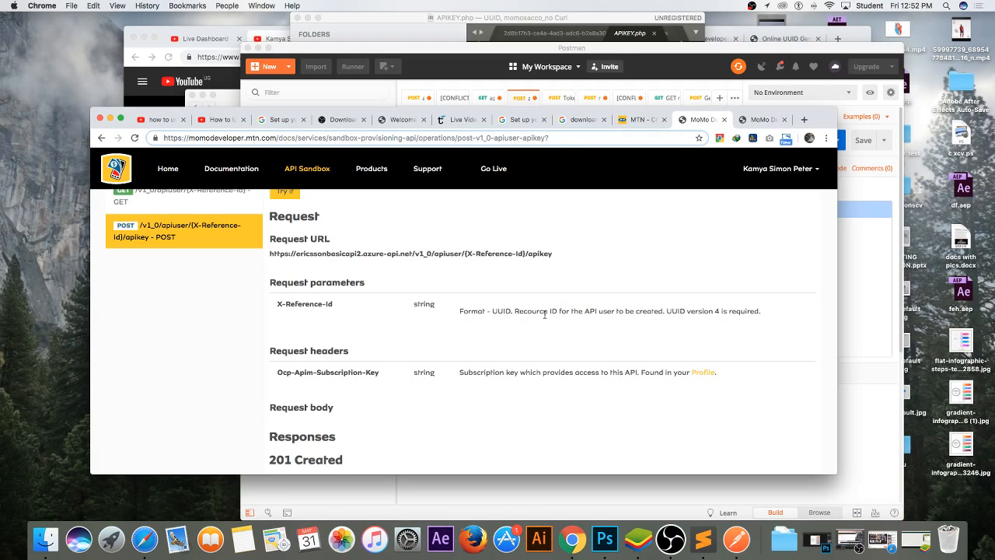
scroll(389, 322, "down", 1)
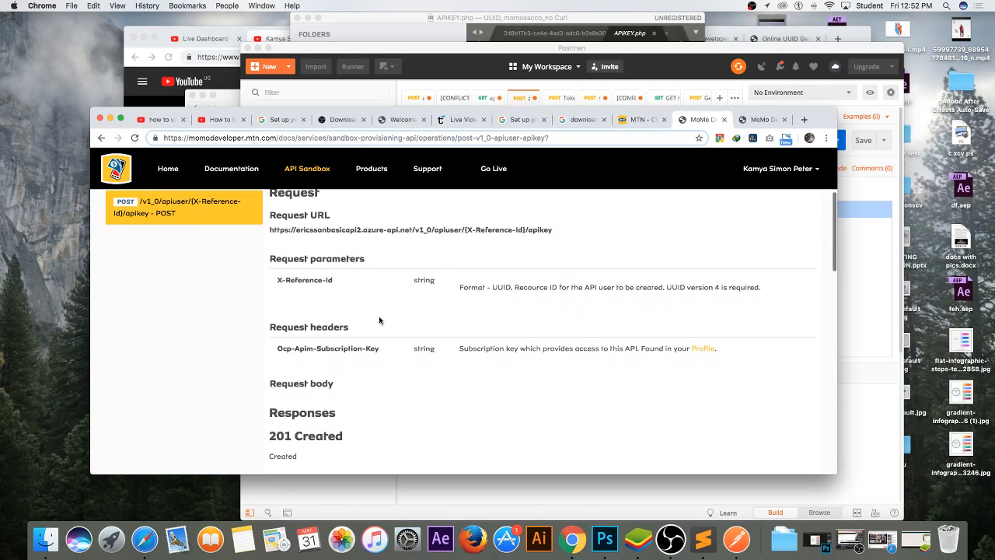
scroll(389, 365, "down", 2)
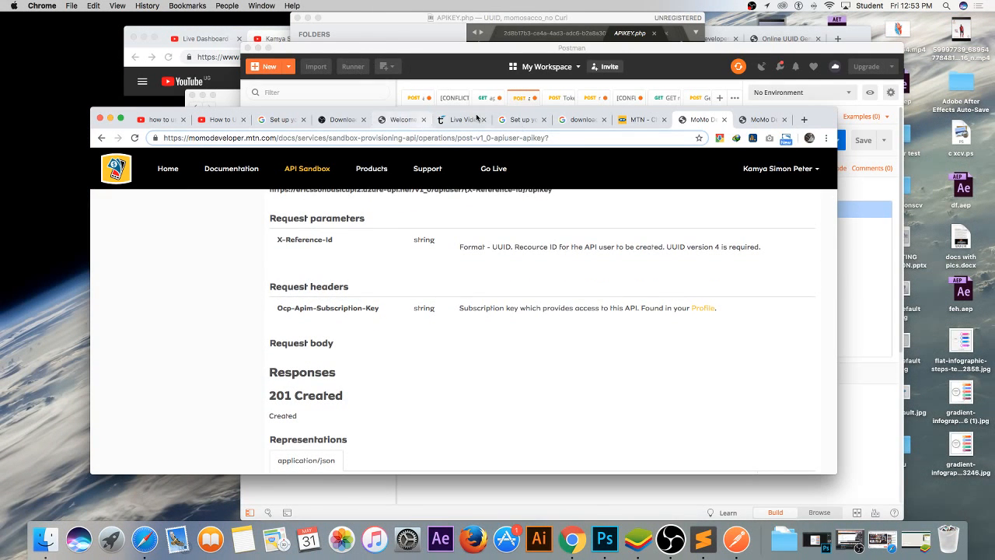
left_click(534, 485)
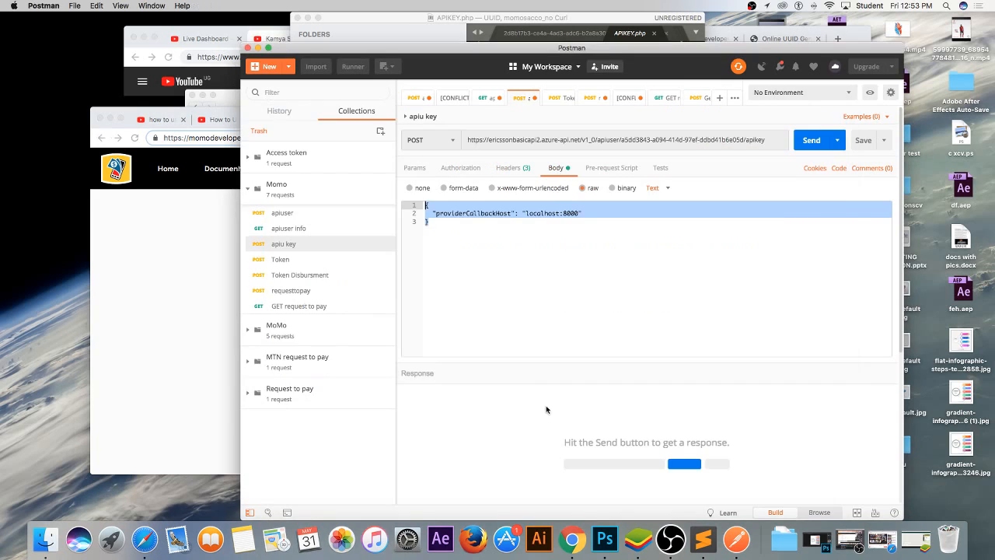
left_click(437, 218)
key("super+a")
key("BackSpace")
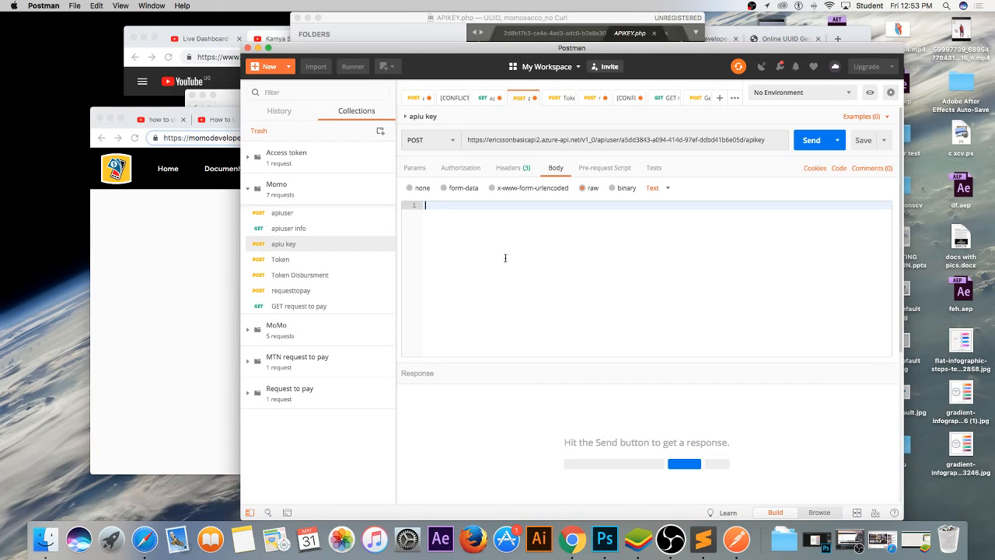
key("super+z")
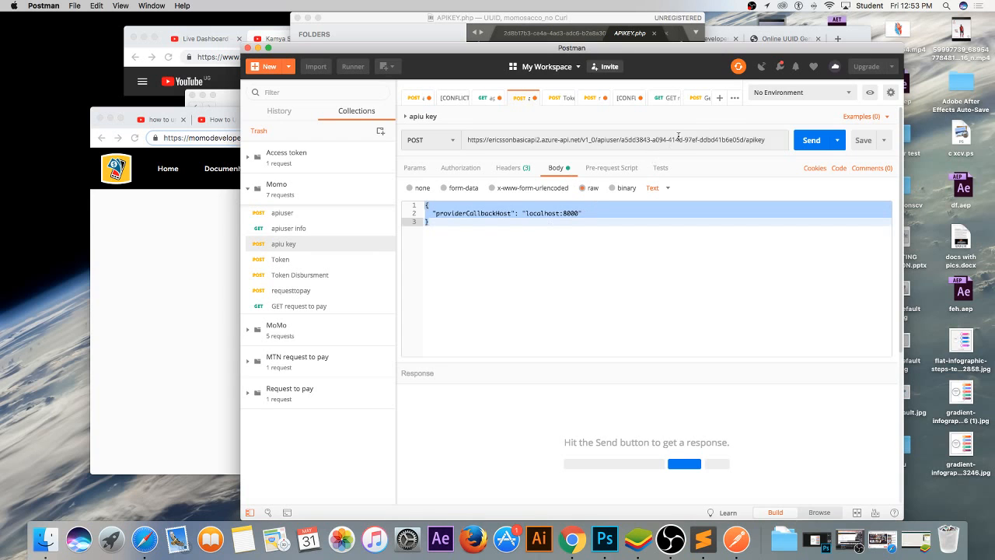
Step: In Chrome's apiuser POST console, clear the providerCallbackHost JSON from the request body and check the headers and resulting HTTP request
left_click(715, 44)
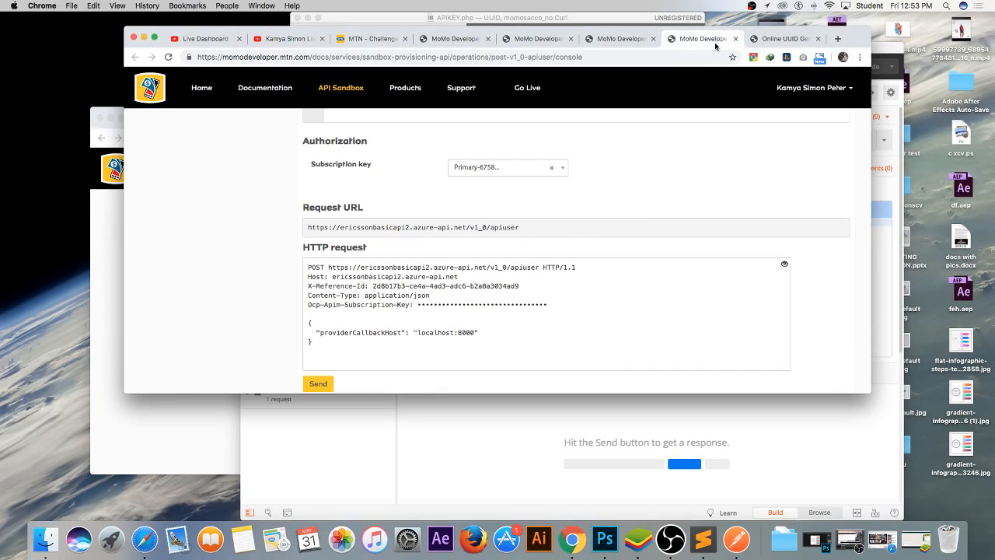
scroll(504, 265, "up", 3)
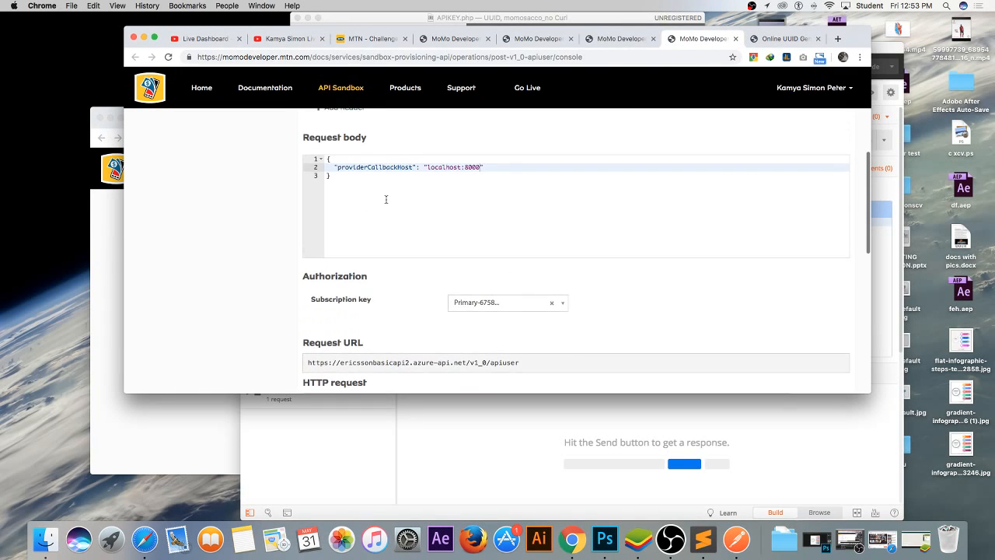
left_click_drag(346, 177, 321, 160)
key("BackSpace")
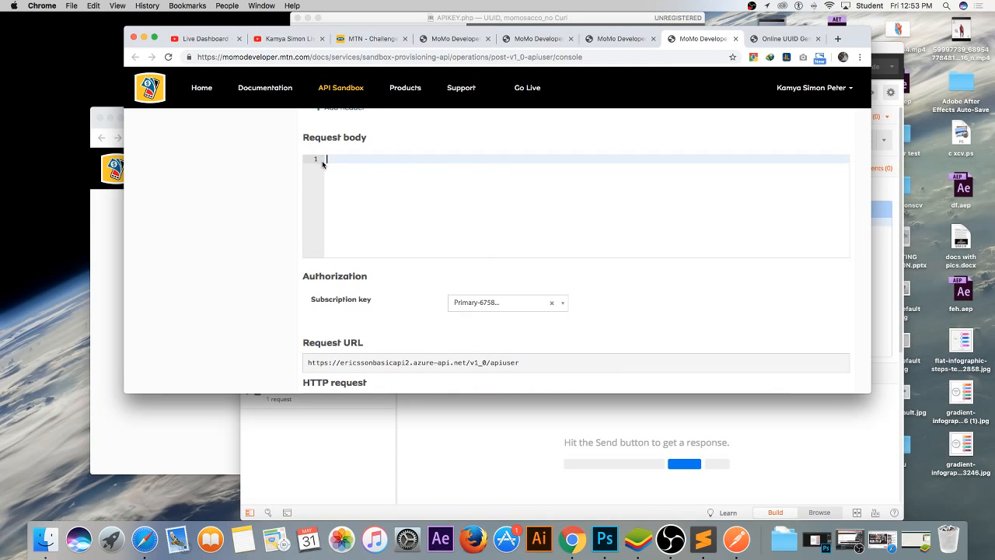
scroll(422, 215, "up", 3)
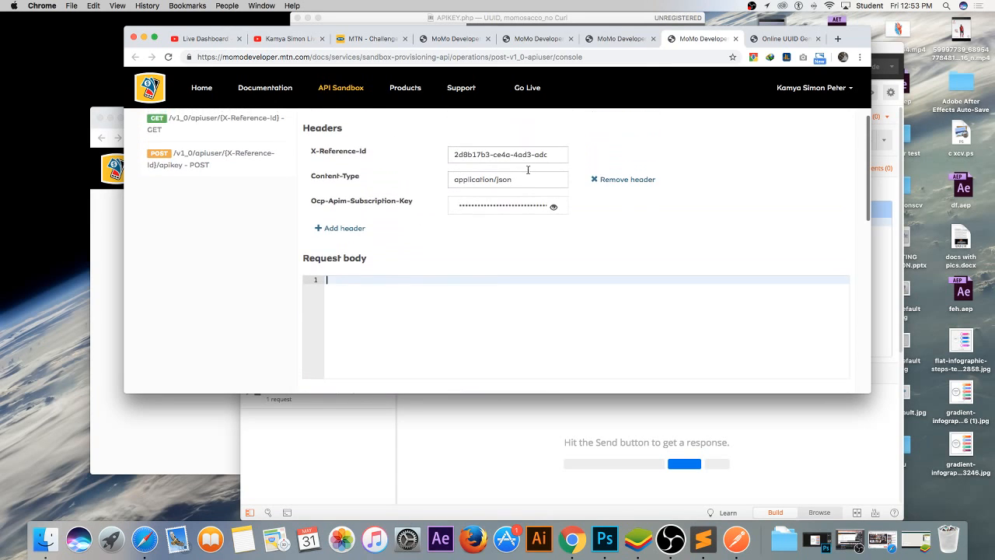
left_click(534, 156)
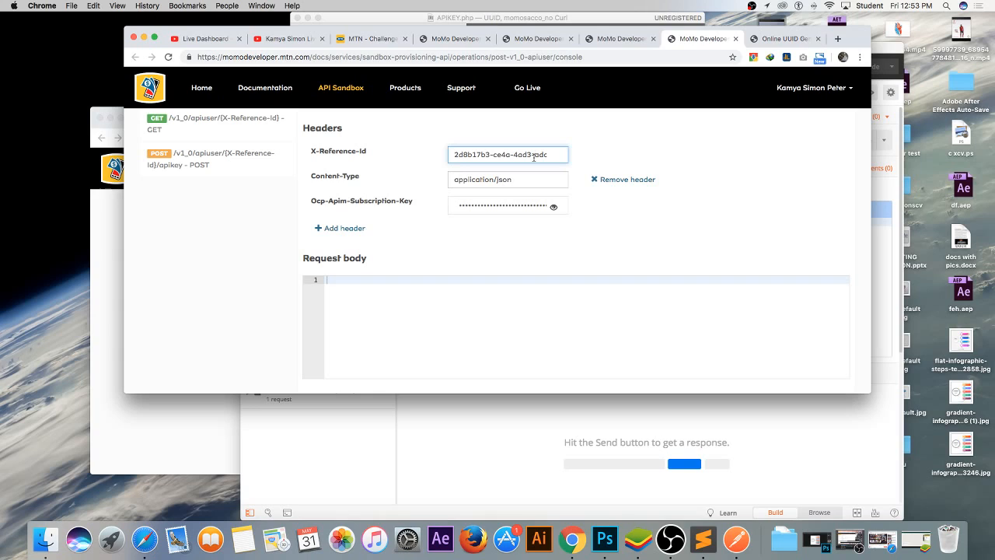
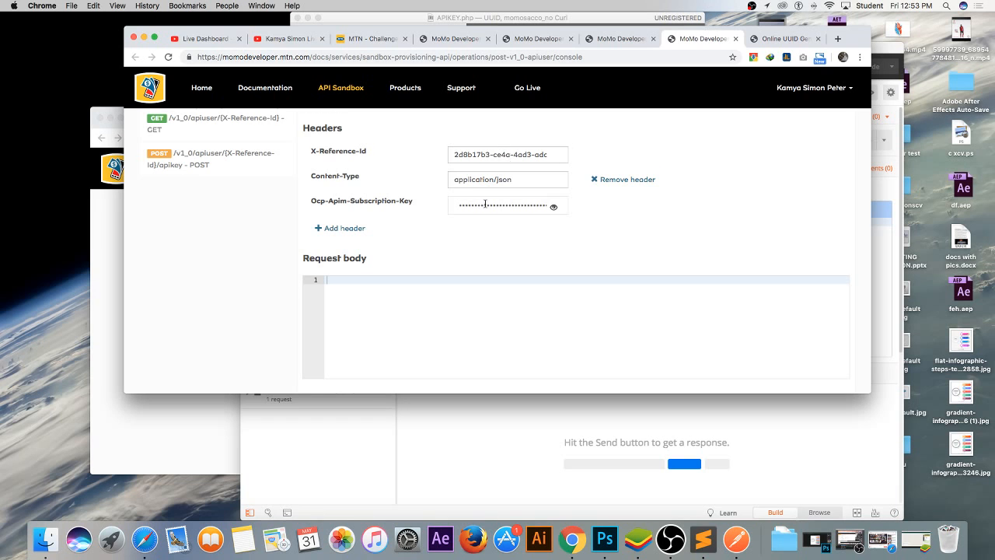
scroll(485, 204, "down", 6)
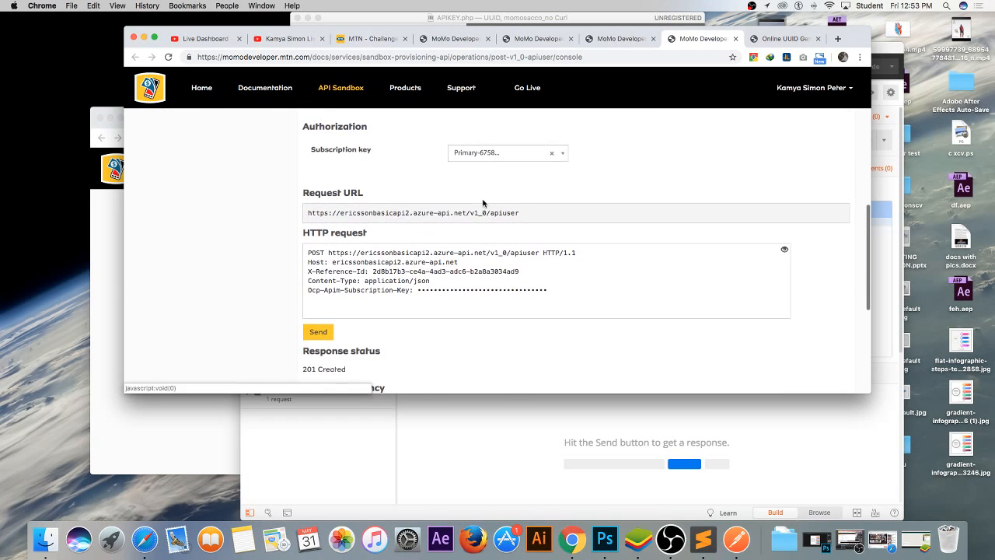
Step: Generate a new version 4 UUID on the Online UUID Generator page and copy it
left_click(784, 45)
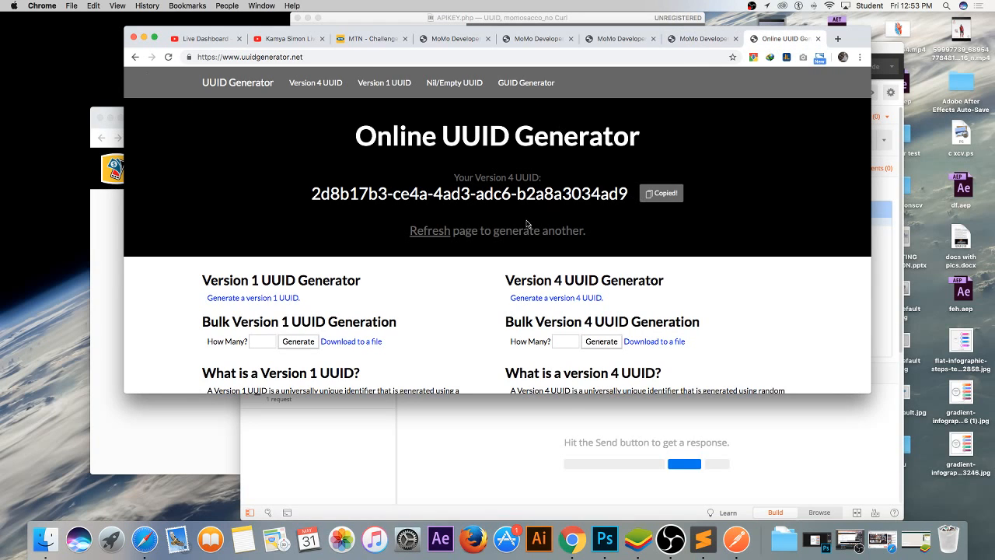
left_click(429, 237)
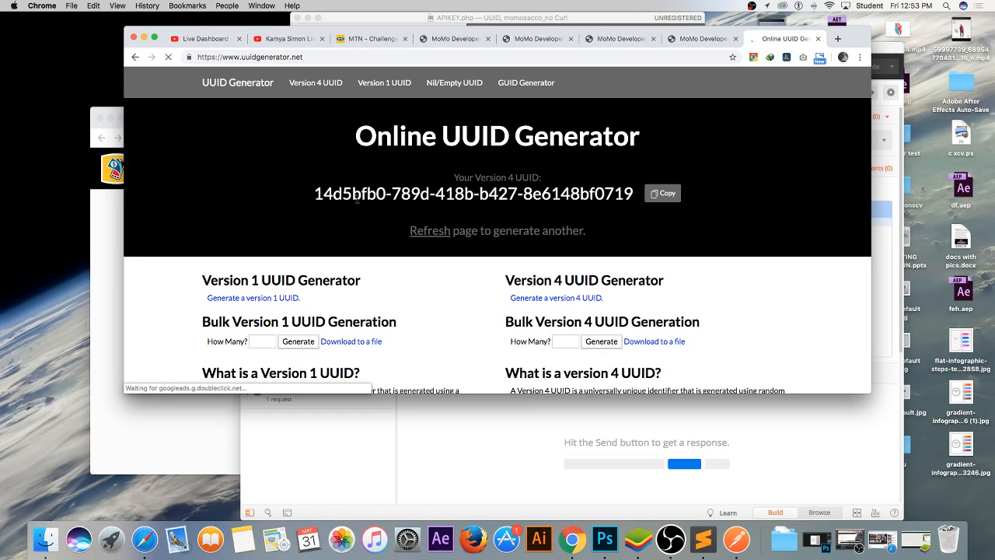
left_click(663, 200)
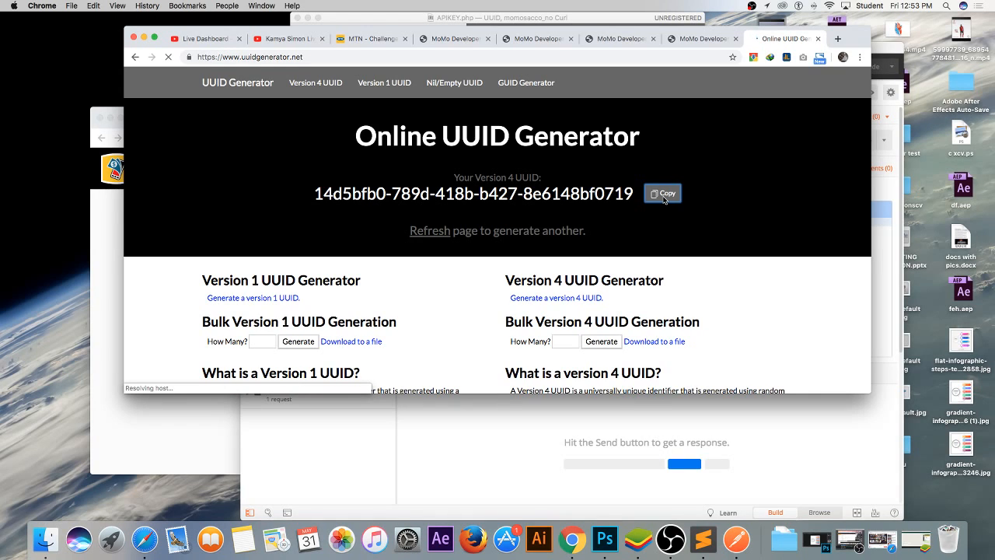
left_click(584, 465)
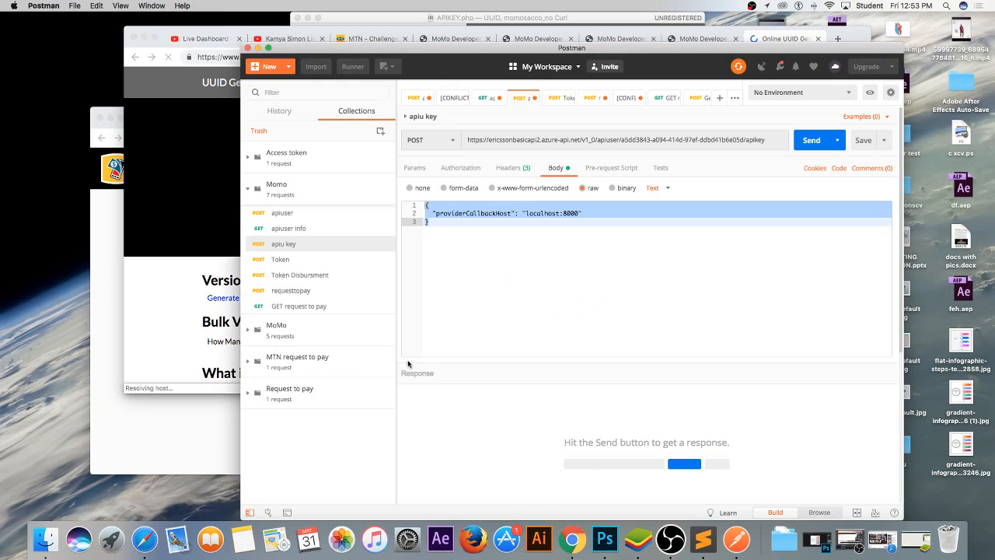
left_click(771, 40)
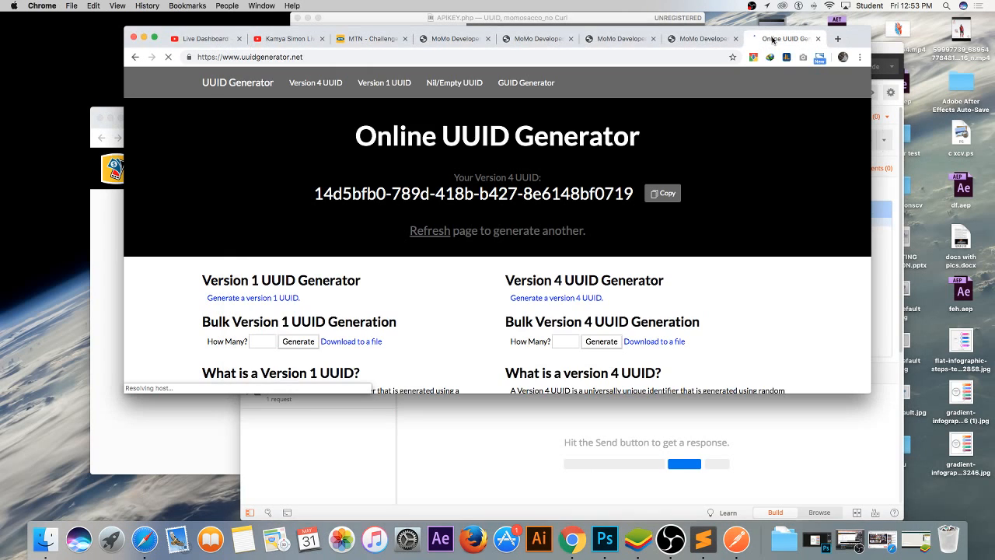
Step: Review the apiuser console's HTTP request, last response and headers, comparing its X-Reference-Id with the newly generated UUID
left_click(690, 39)
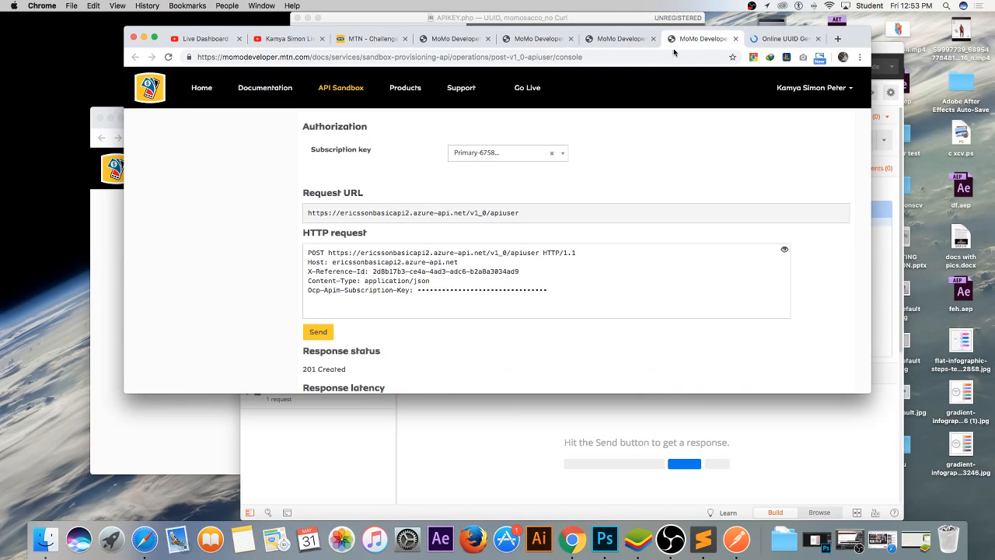
scroll(418, 270, "down", 5)
scroll(419, 269, "up", 3)
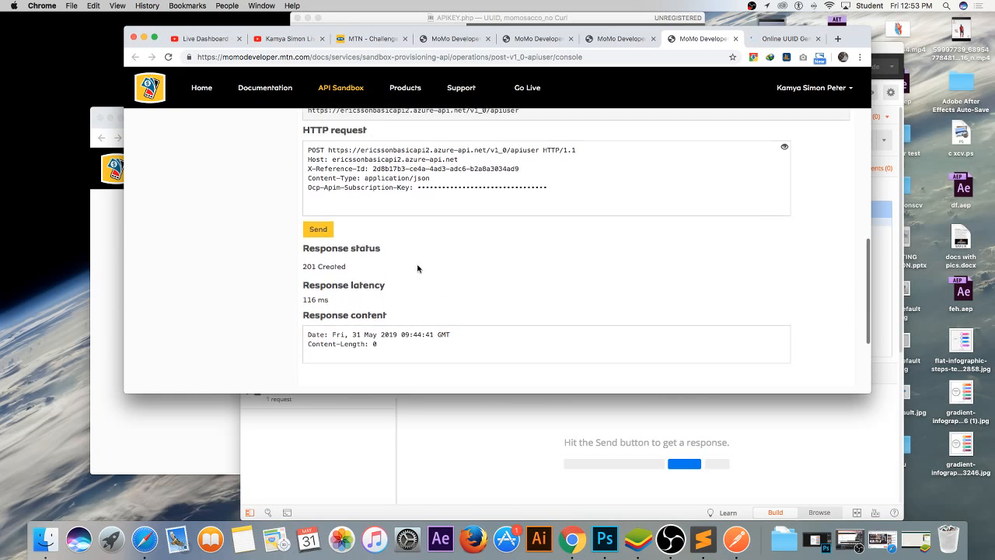
scroll(414, 183, "up", 2)
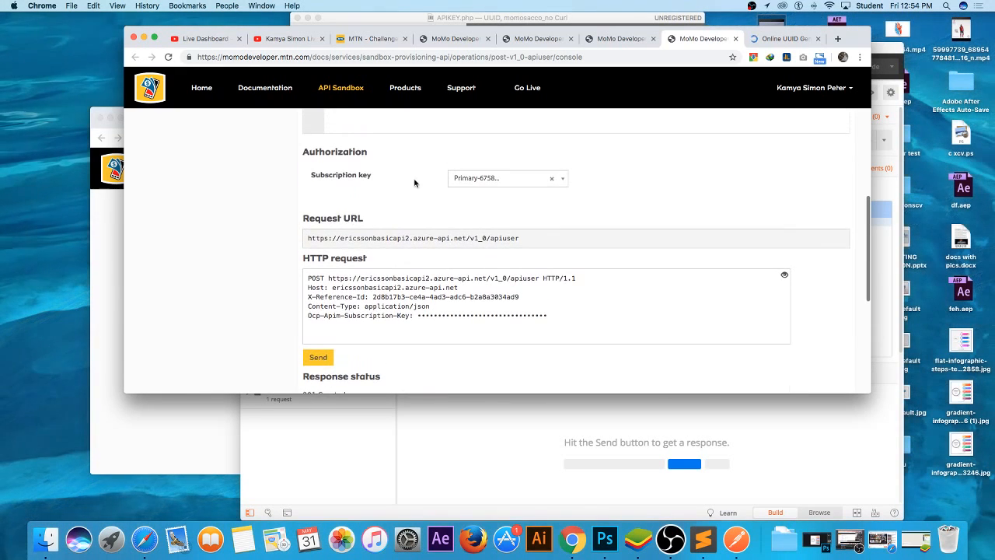
scroll(415, 182, "down", 3)
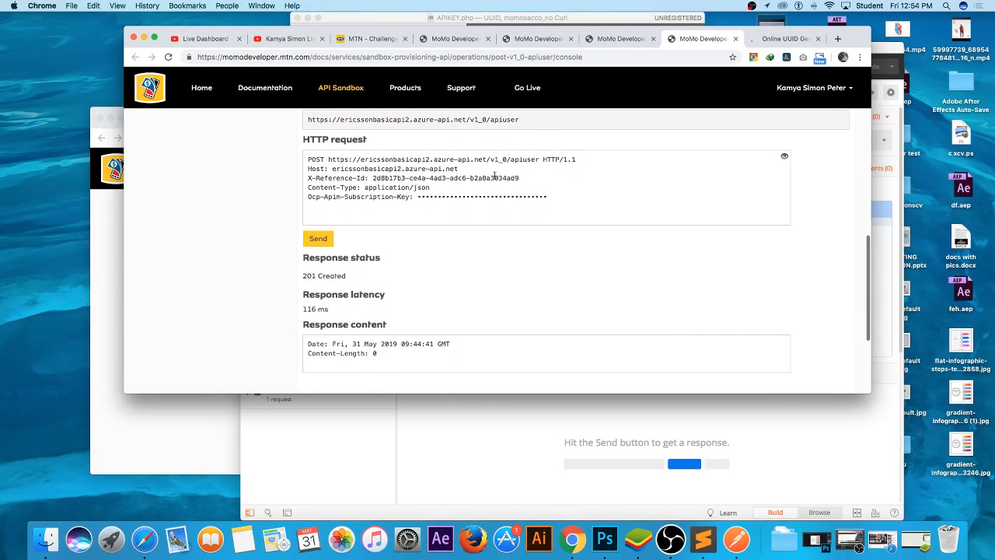
left_click(784, 38)
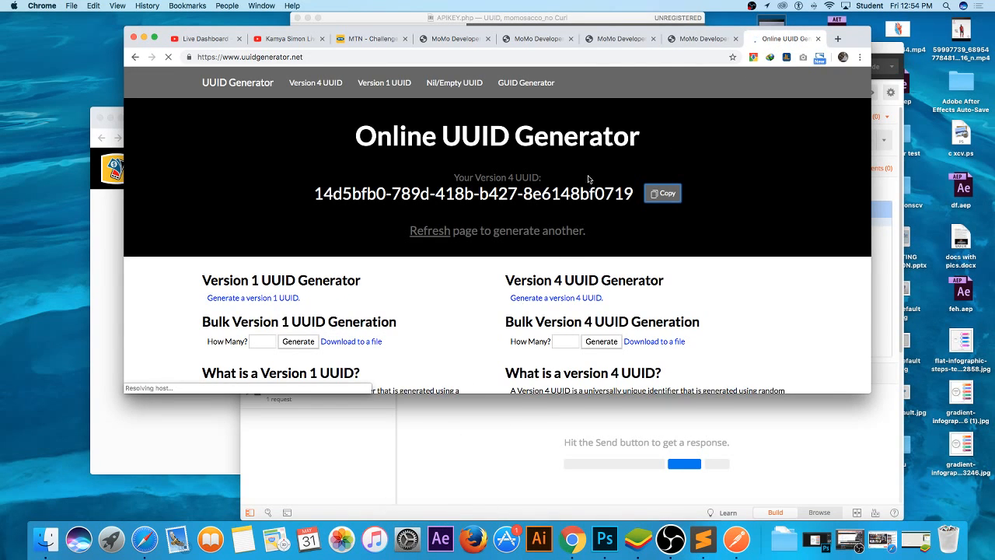
left_click(684, 43)
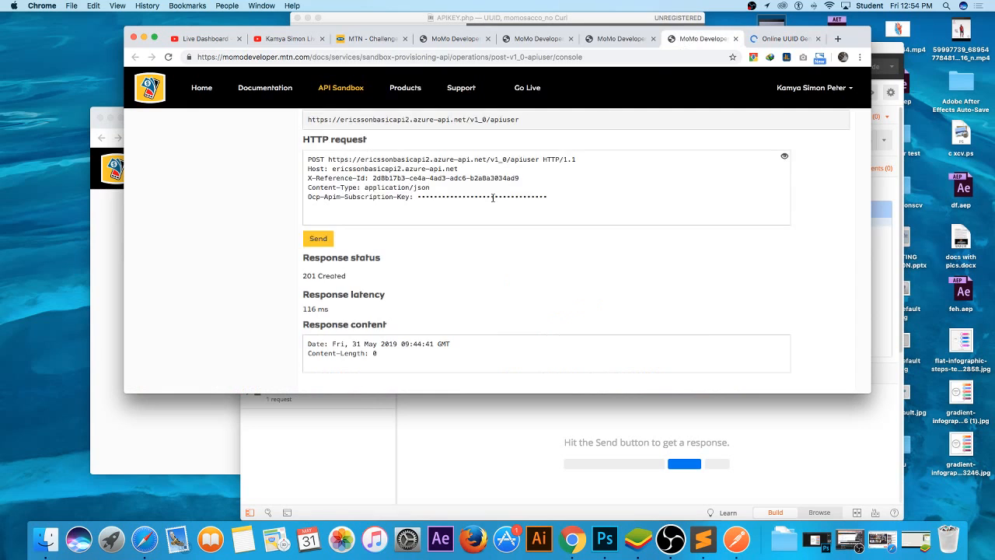
scroll(491, 203, "up", 3)
scroll(491, 204, "up", 5)
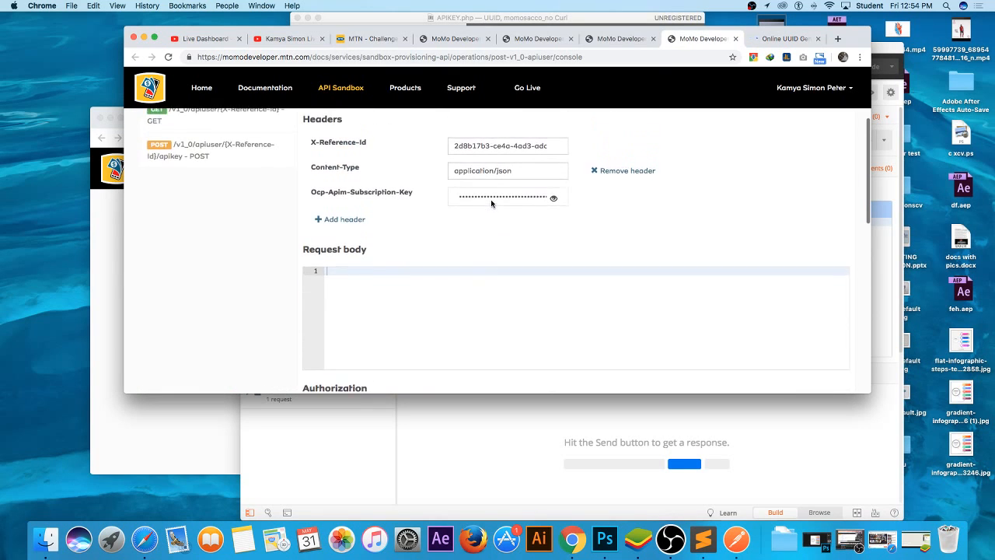
Step: Recheck the apiuser console's request body and subscription key, and send the POST request with the body left empty
scroll(491, 202, "down", 8)
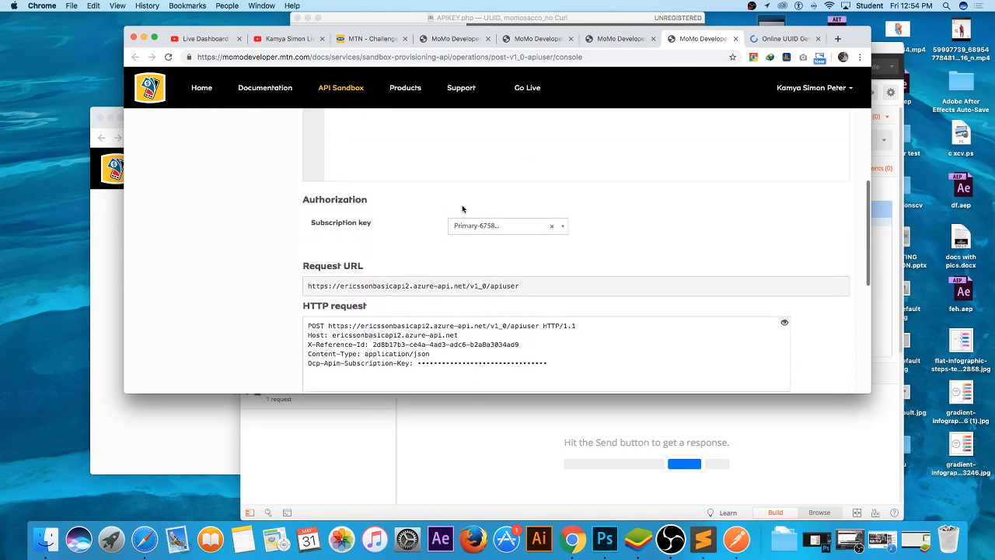
scroll(463, 209, "up", 5)
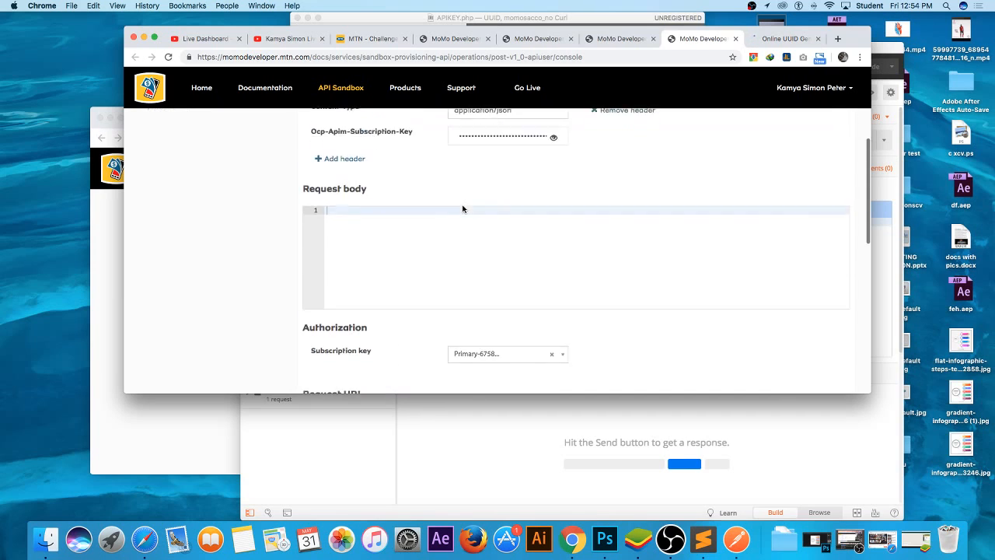
scroll(461, 207, "down", 5)
scroll(451, 219, "down", 2)
left_click(318, 206)
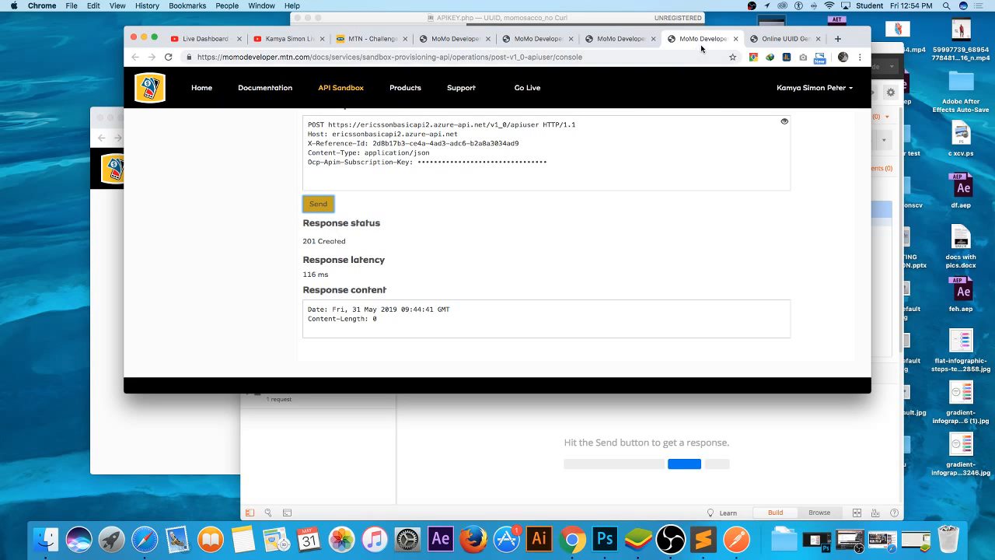
Step: Close the apiuser console page and bring up the minimized Safari window with the YouTube video
left_click(735, 38)
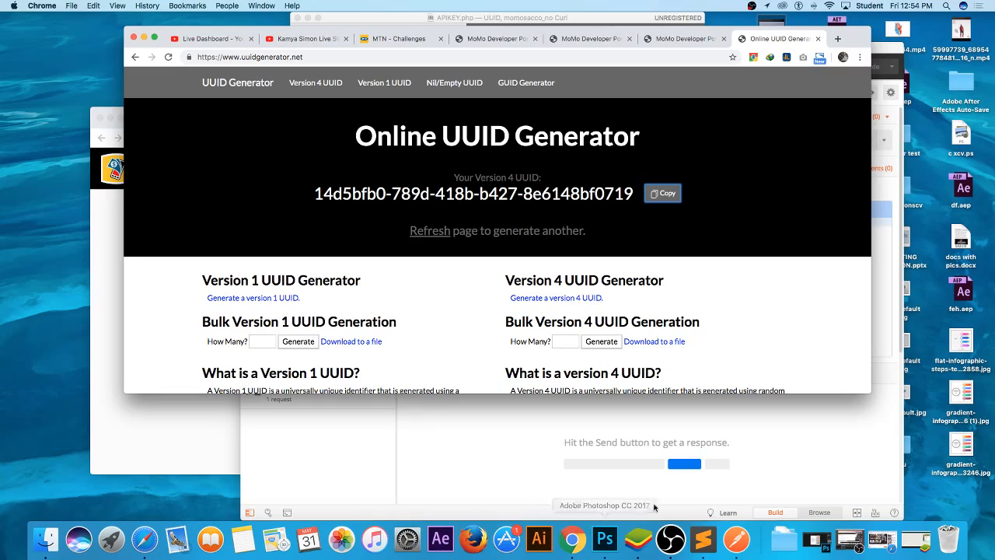
left_click(892, 537)
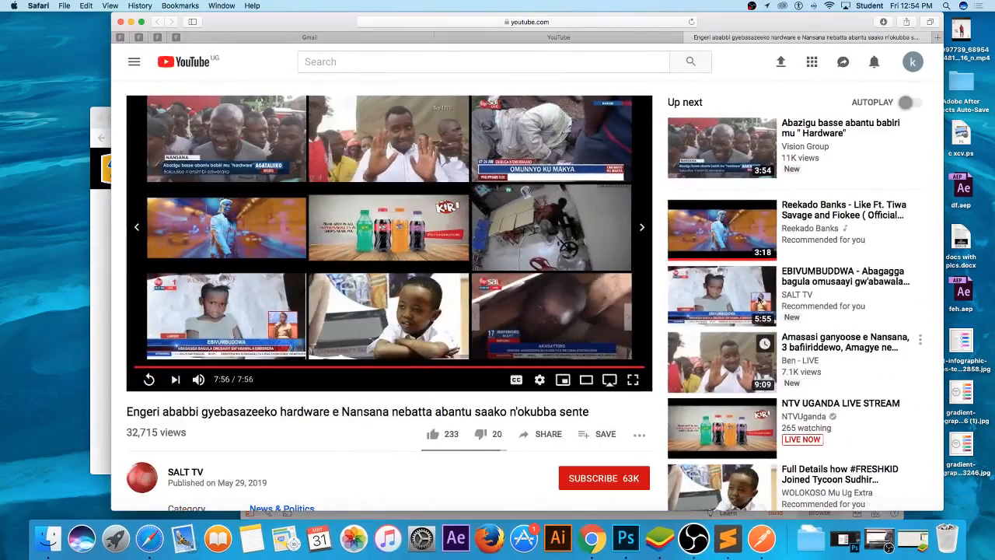
Step: Minimize the Safari and Sublime Text windows and bring up the apikey POST console page in Chrome
left_click(130, 22)
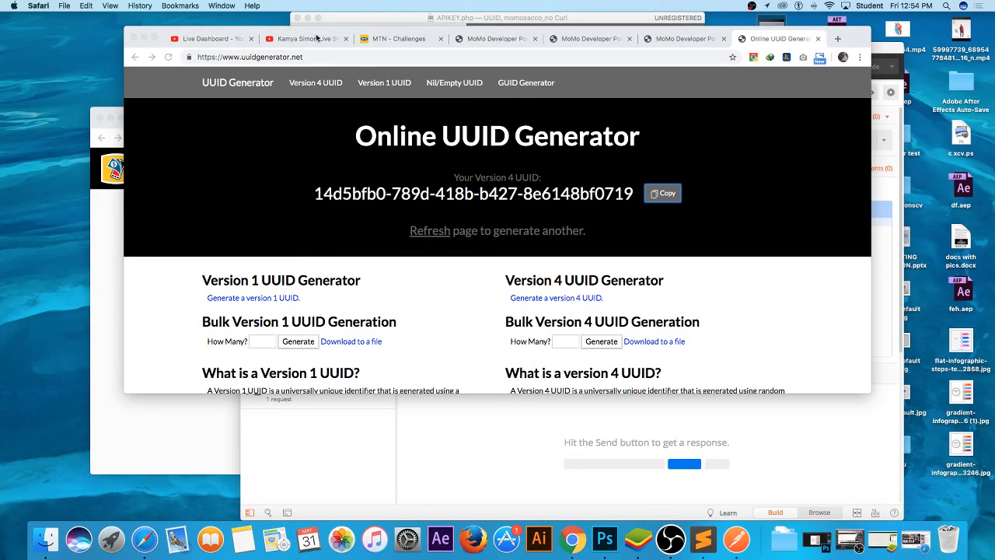
left_click(460, 17)
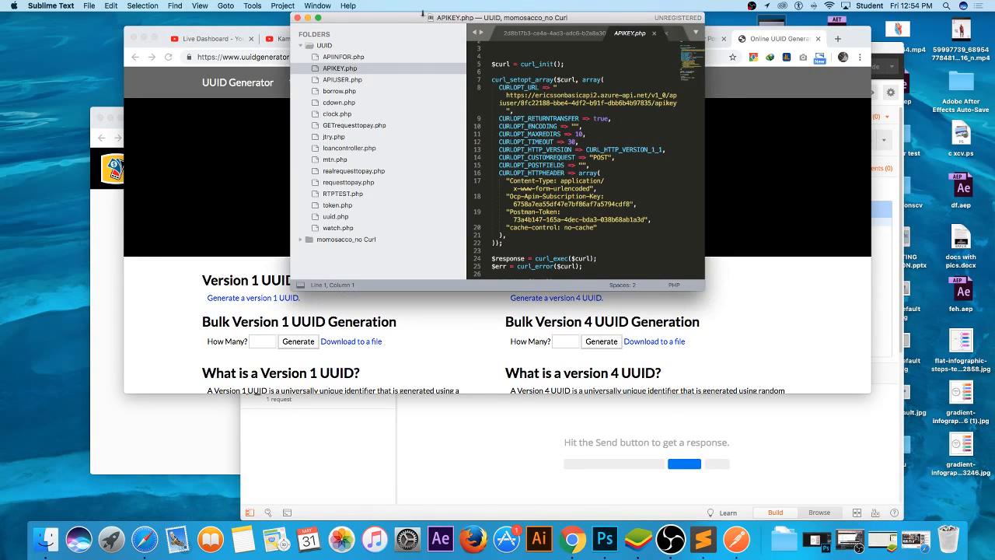
left_click(307, 17)
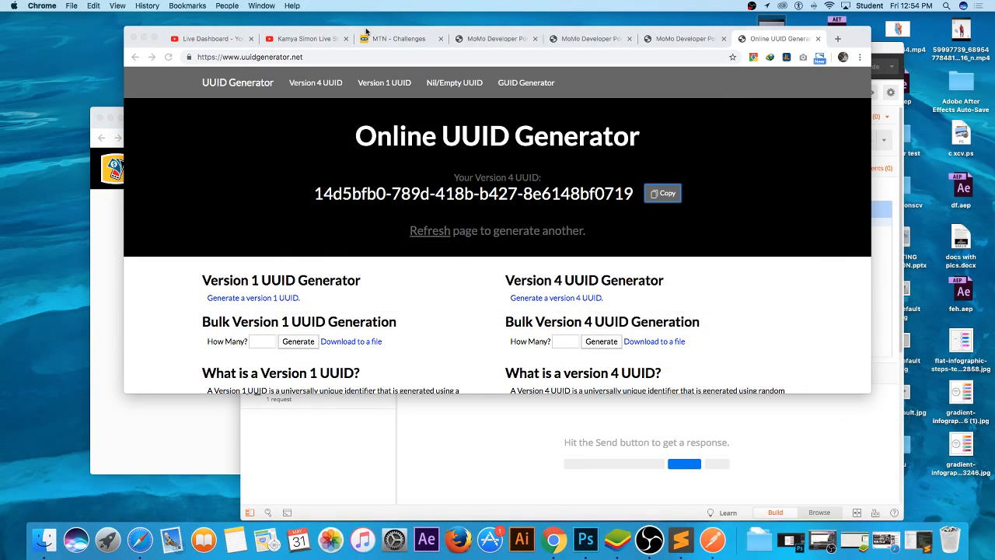
left_click(91, 220)
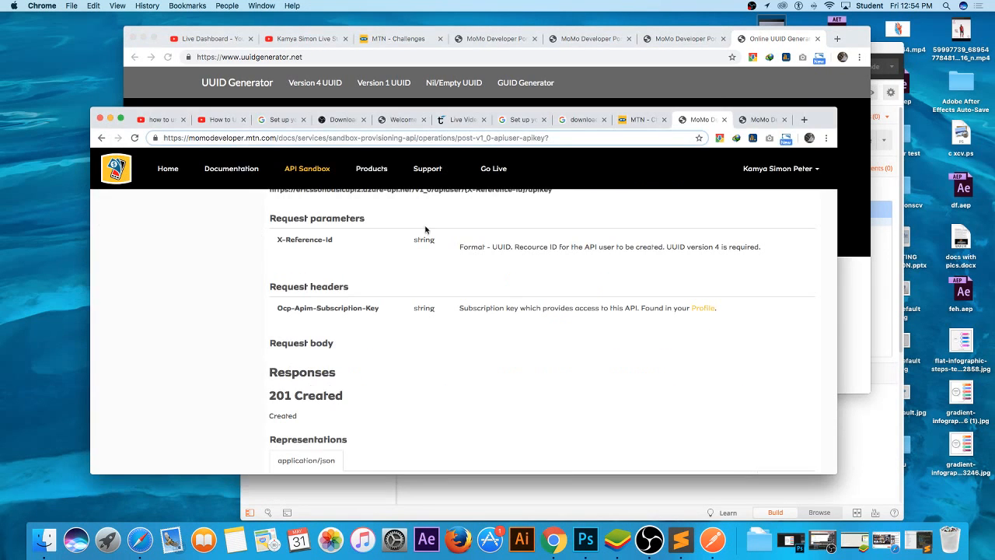
left_click(753, 122)
Step: Try to send the apikey POST request after deleting the providerCallbackHost JSON from the request body
scroll(485, 327, "down", 5)
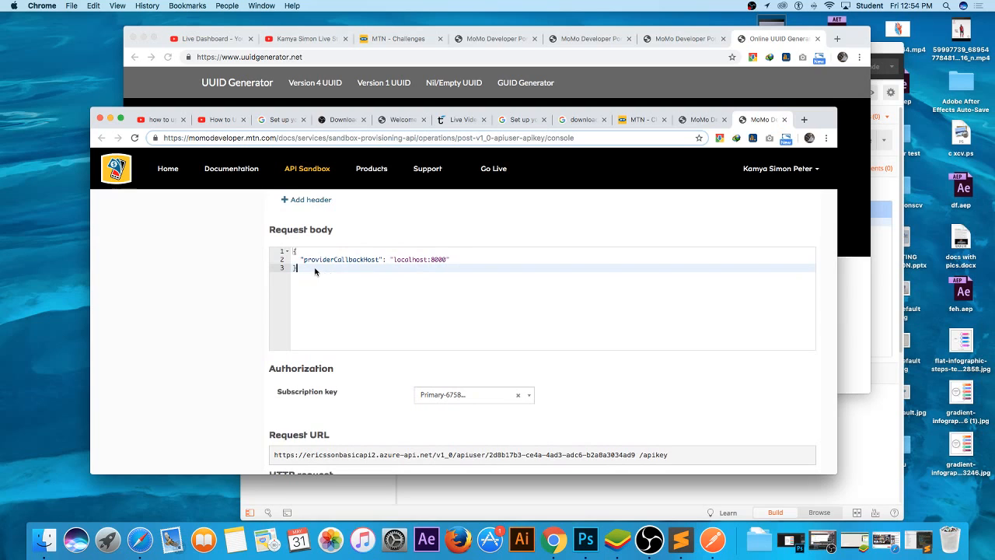
key("super+a")
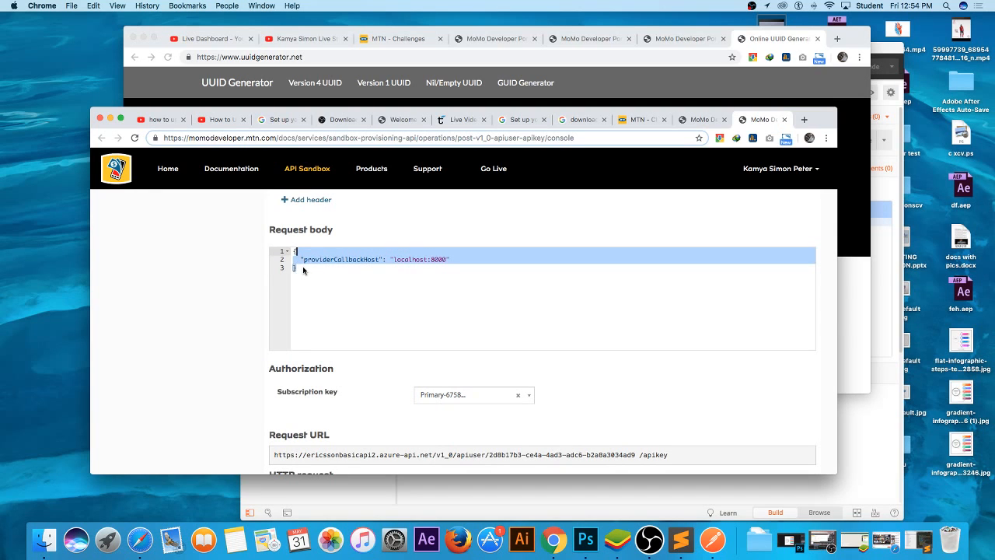
key("BackSpace")
scroll(453, 335, "down", 5)
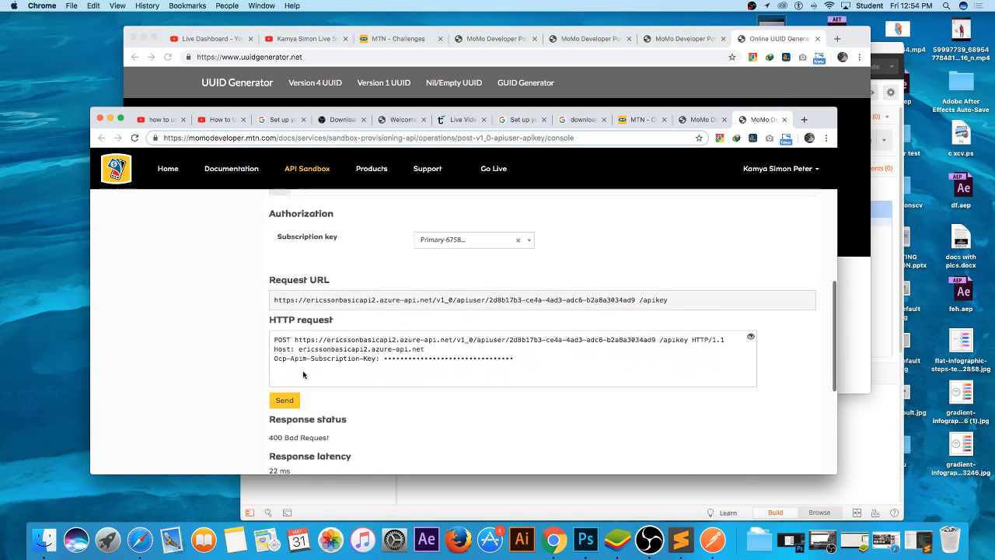
left_click(291, 395)
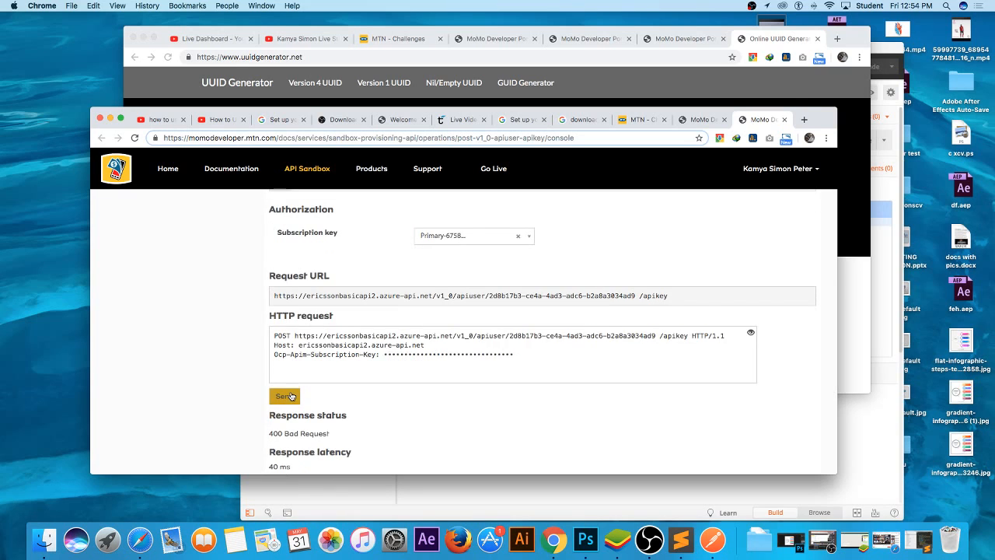
Step: Reload the apikey console page to reset its form and switch to Sublime Text
scroll(300, 390, "up", 10)
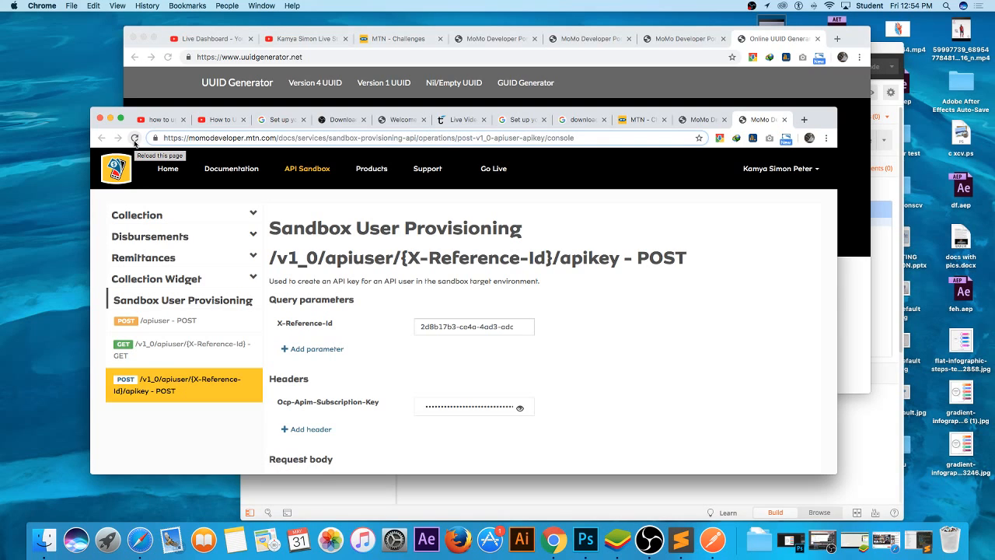
left_click(135, 138)
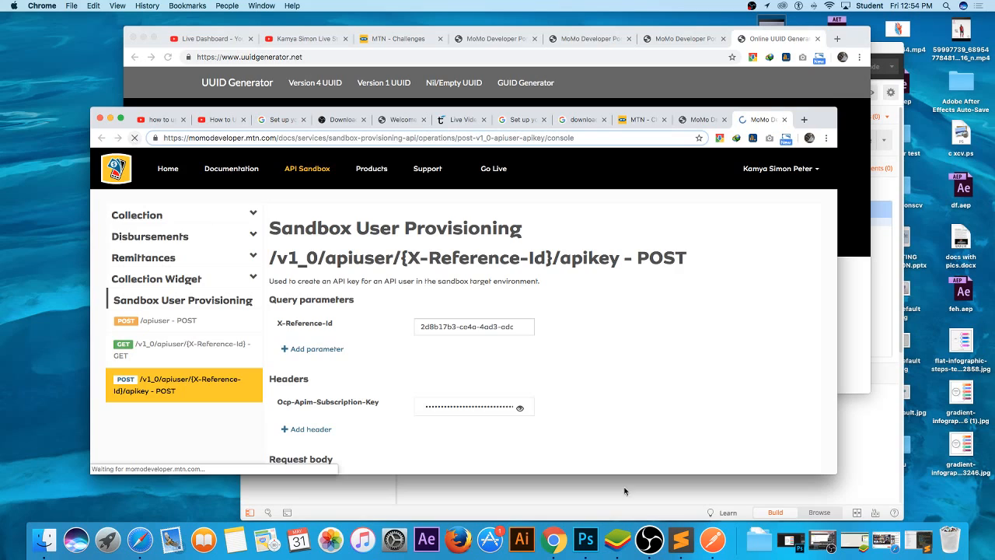
left_click(689, 543)
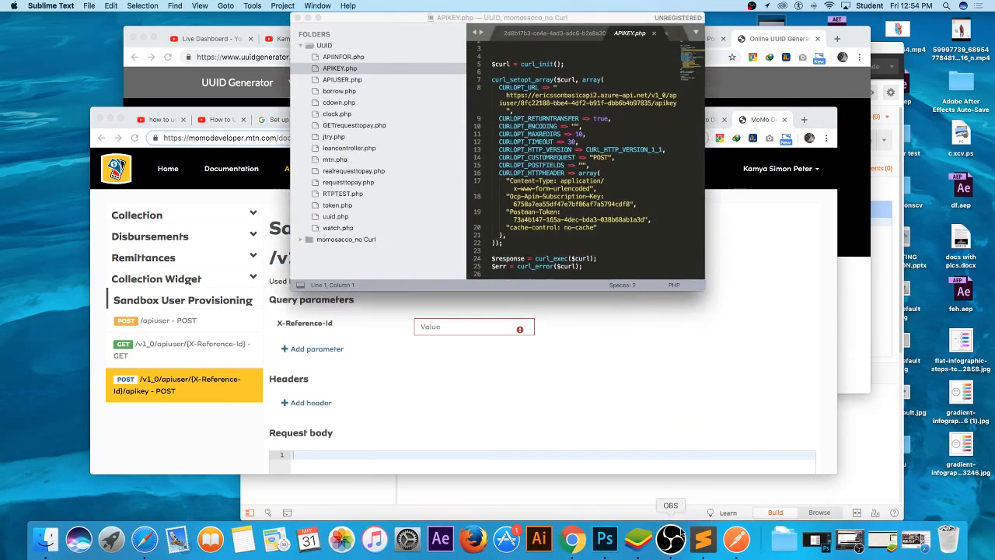
Step: Preview APIKEY.php and watch.php from the UUID project folder
left_click(347, 58)
left_click(342, 68)
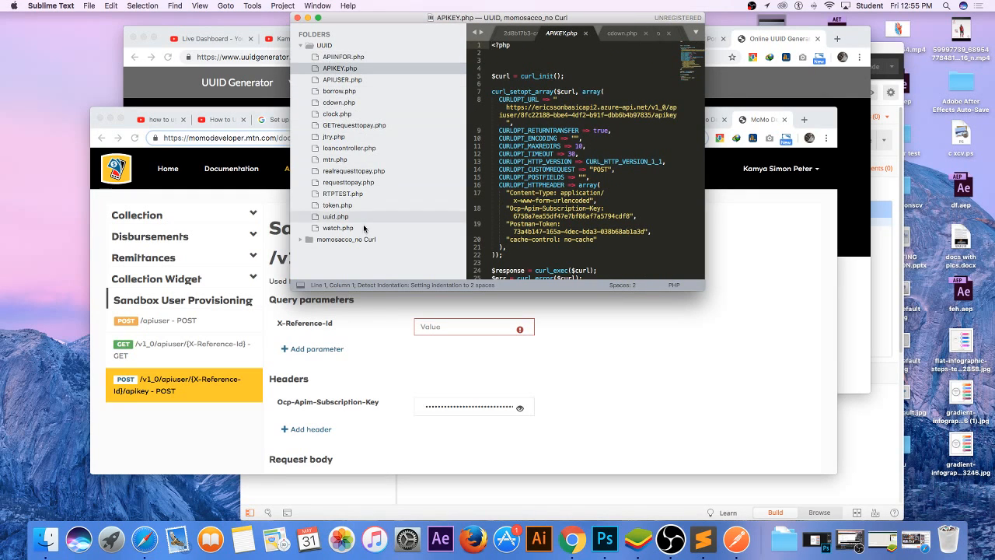
left_click(340, 227)
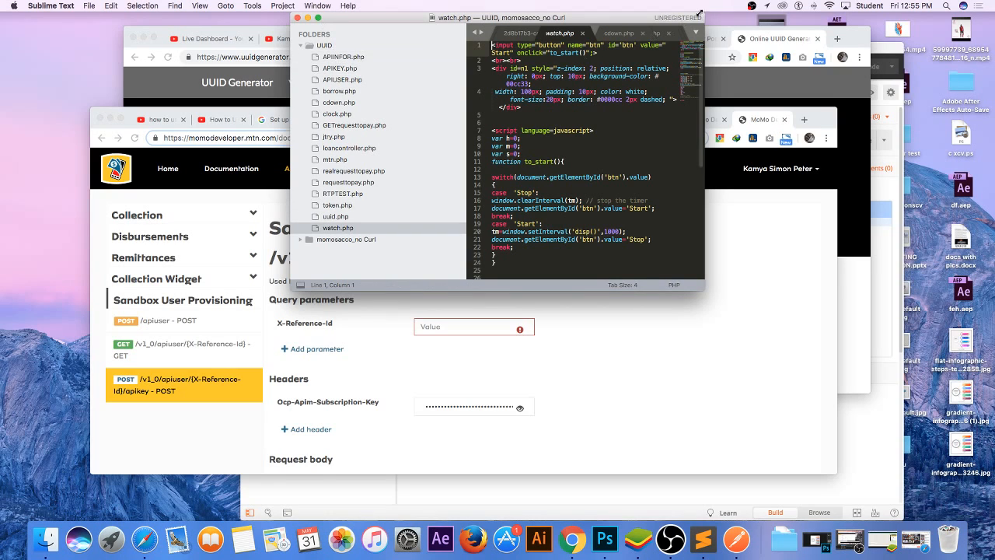
Step: Close the extra open files, including cdown.php and watch.php, discard the unsaved changes to GETrequesttopay.php, and show the UUID note
left_click(642, 33)
left_click(659, 34)
left_click(659, 36)
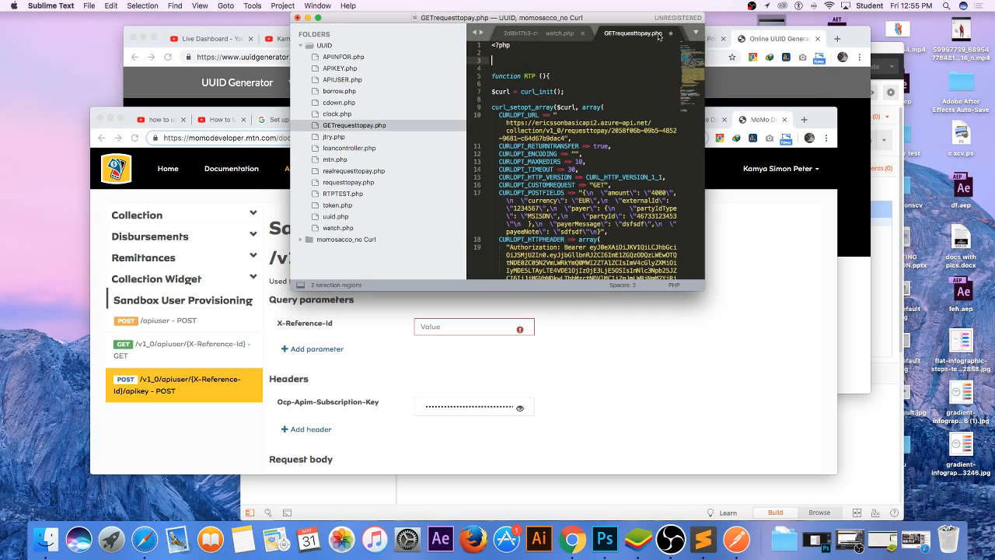
left_click(670, 33)
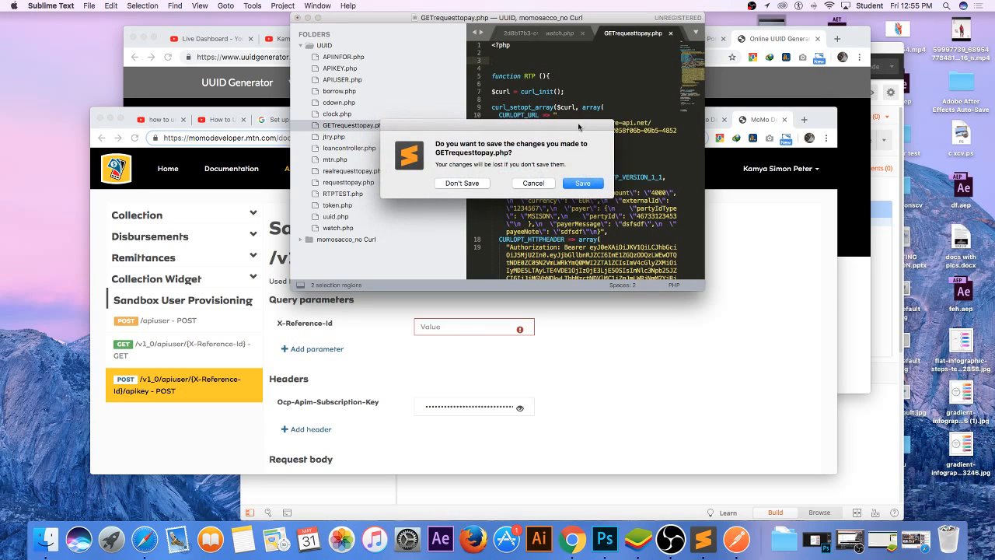
left_click(472, 184)
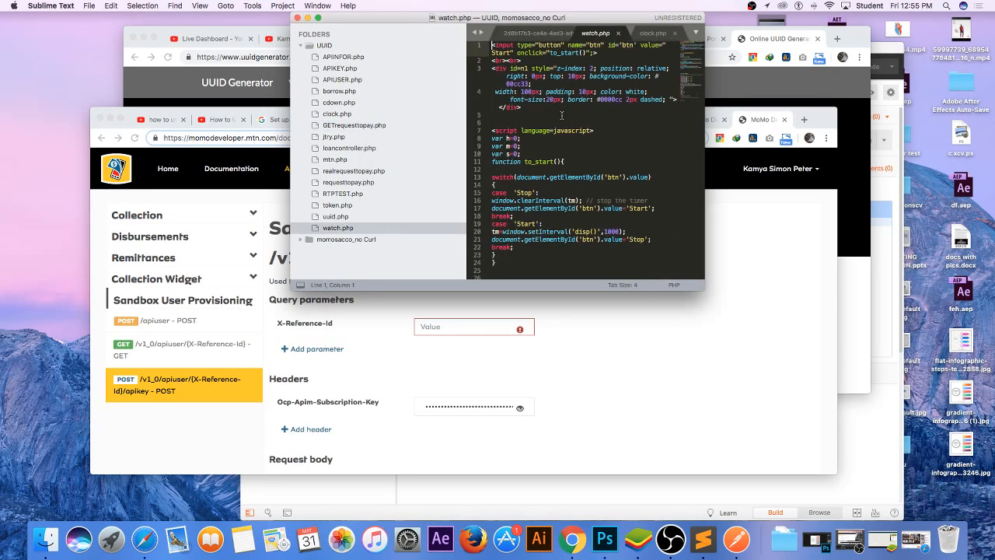
left_click(618, 36)
left_click(609, 56)
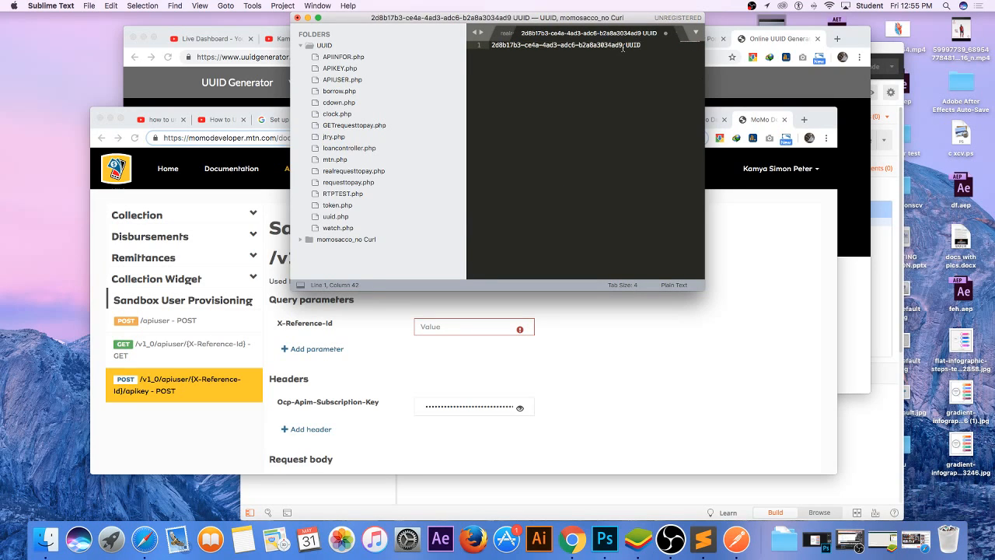
Step: Copy only the UUID from the note, without the trailing space, into the X-Reference-Id parameter of the apikey console
left_click_drag(624, 46, 493, 46)
key("super+c")
right_click(492, 45)
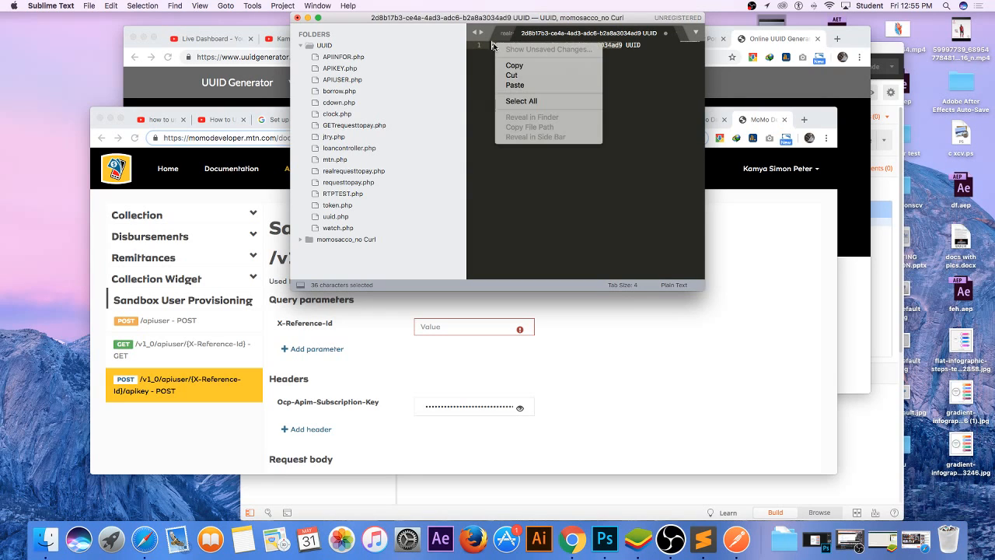
left_click(535, 69)
left_click(648, 313)
right_click(467, 327)
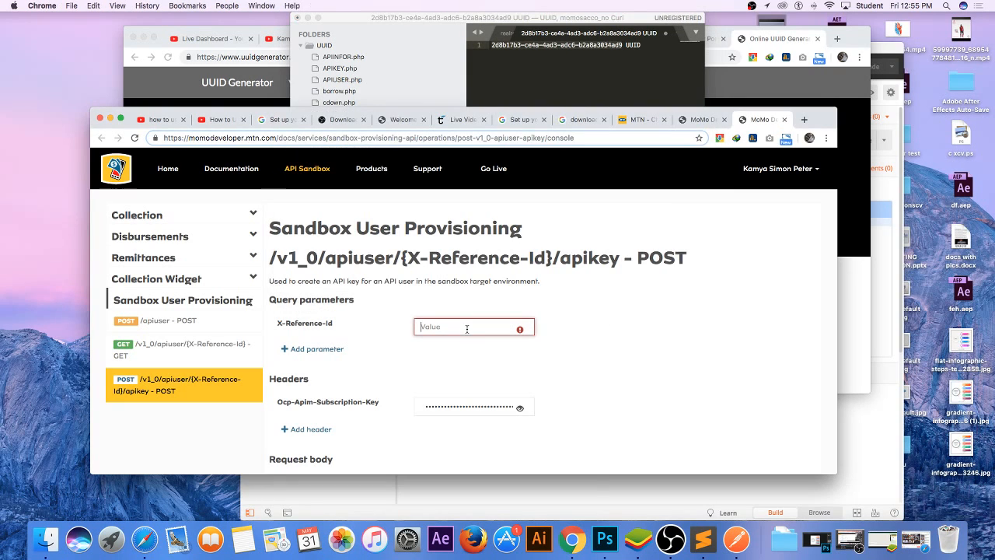
left_click(501, 397)
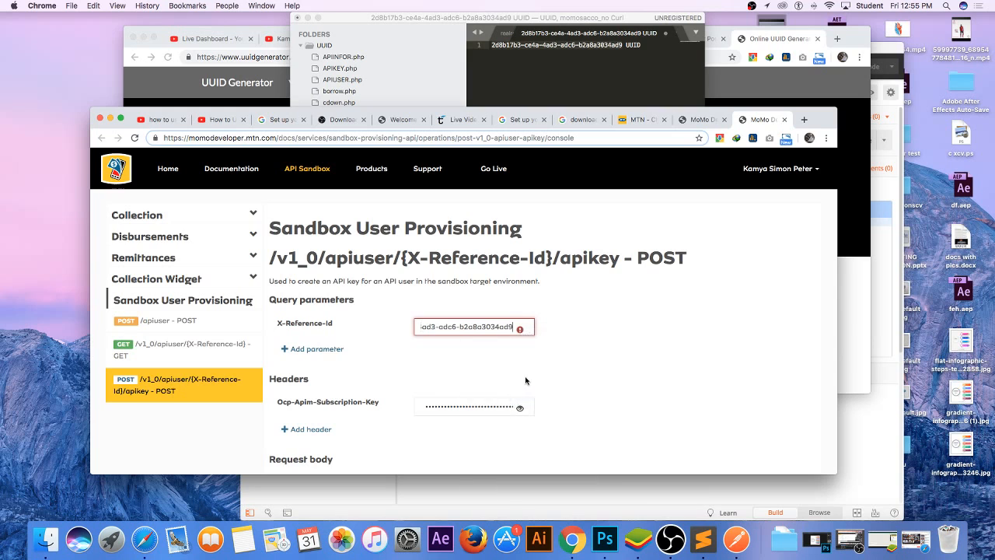
Step: Send the apikey POST request with the request body left empty and the primary subscription key selected
scroll(526, 379, "down", 1)
scroll(527, 373, "down", 4)
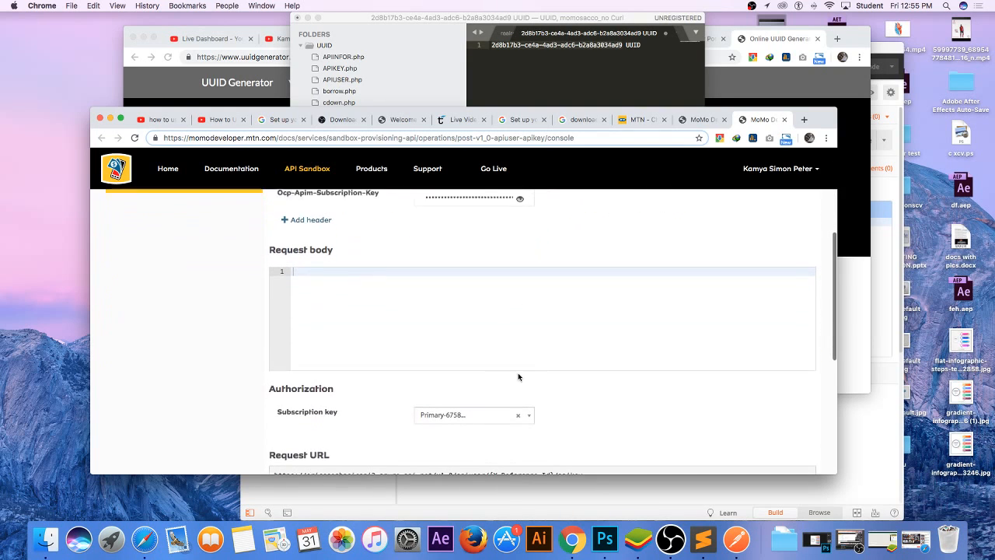
scroll(341, 381, "down", 1)
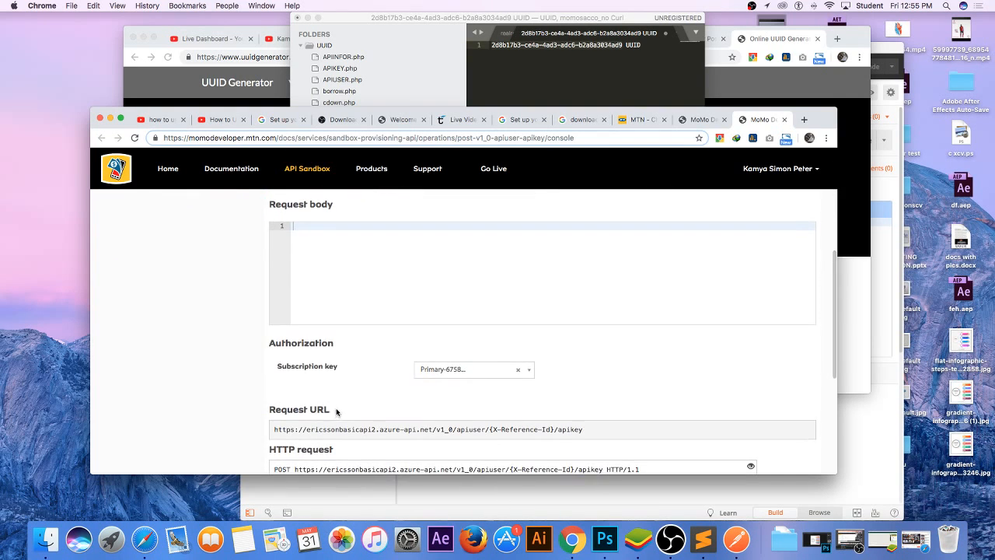
scroll(338, 411, "down", 4)
left_click(294, 362)
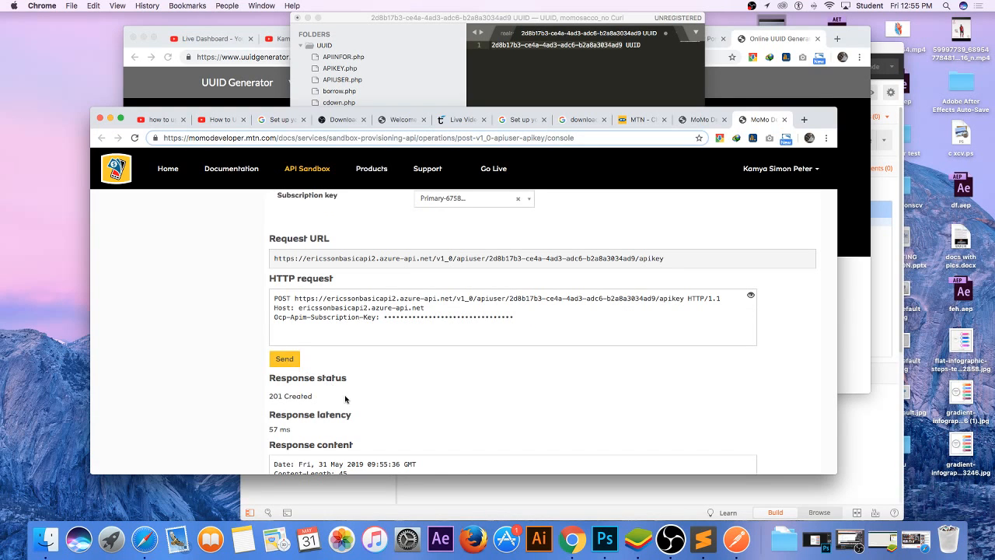
Step: Review the apikey console's query parameter, headers, empty body and HTTP request, and examine the response status and content
scroll(345, 398, "up", 5)
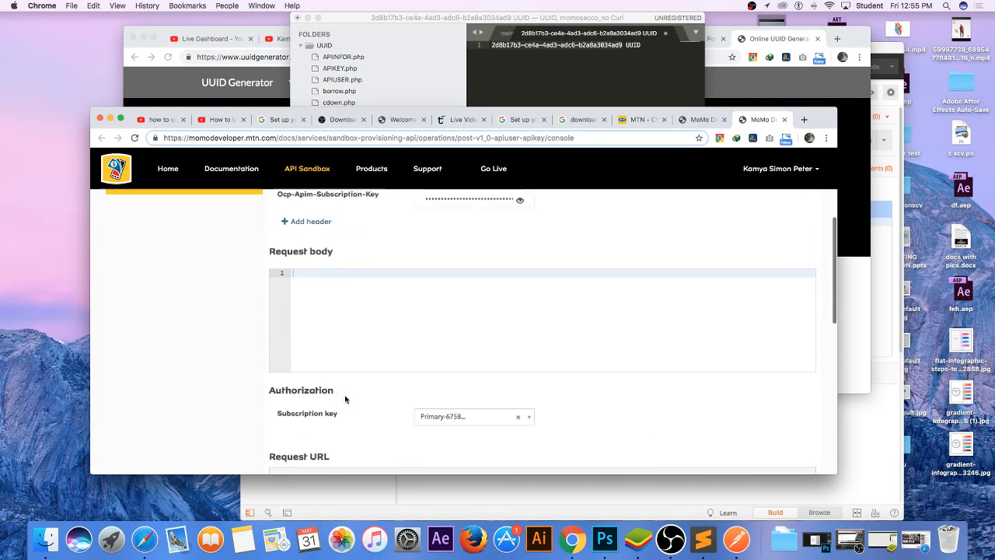
scroll(345, 399, "up", 5)
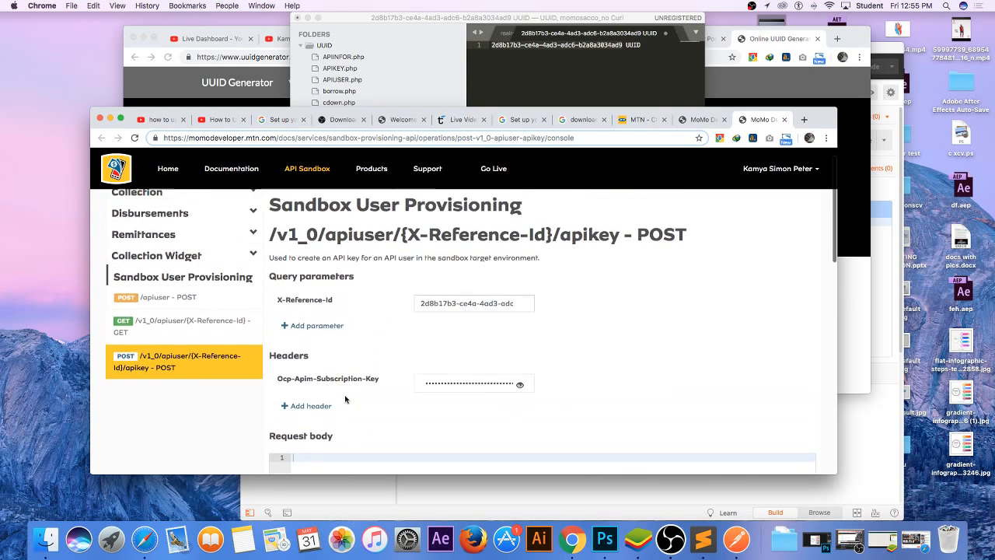
scroll(346, 397, "down", 8)
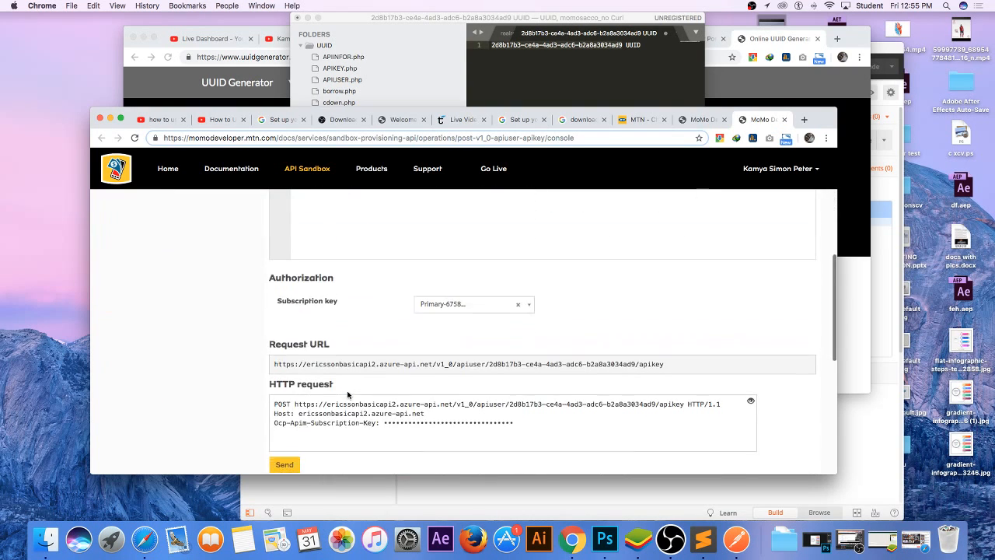
scroll(348, 394, "down", 4)
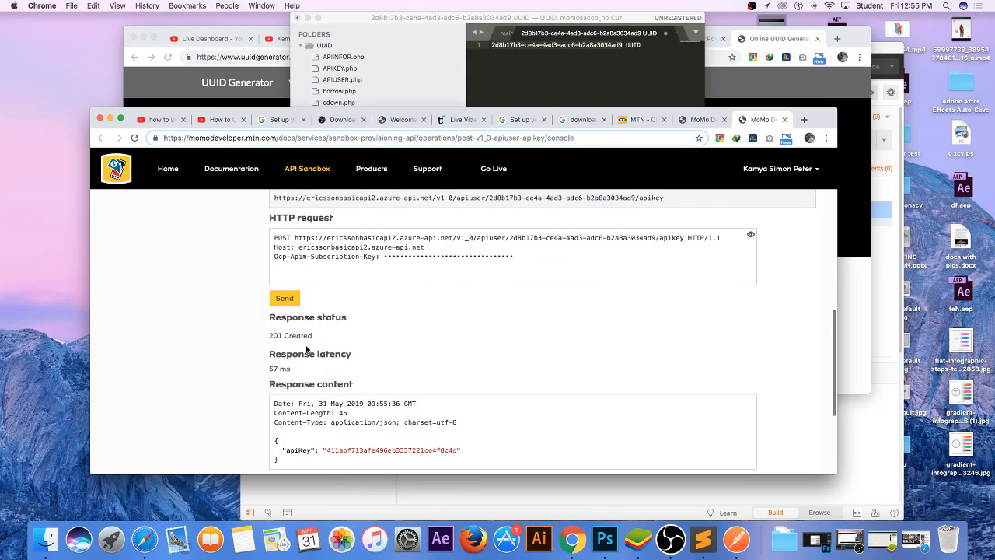
scroll(308, 351, "down", 2)
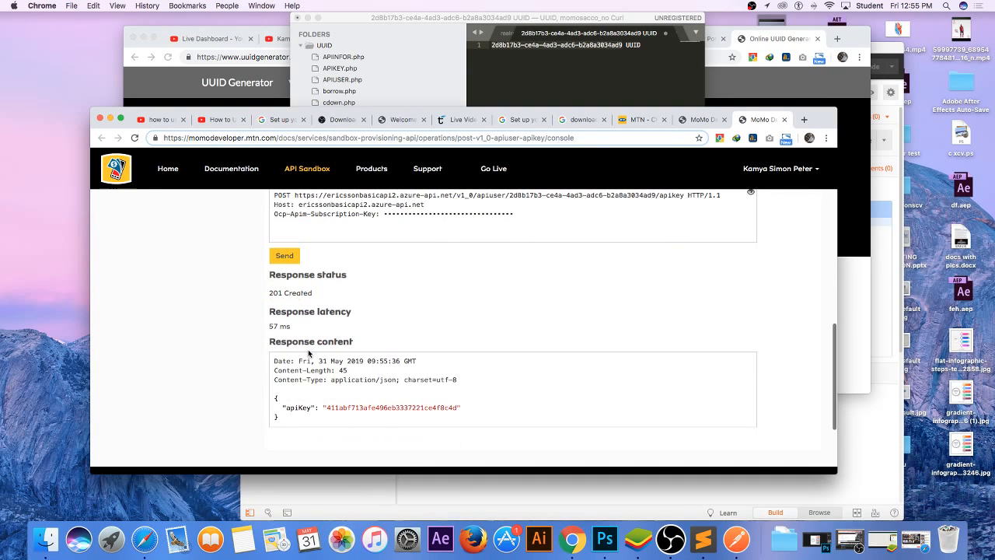
scroll(364, 342, "up", 10)
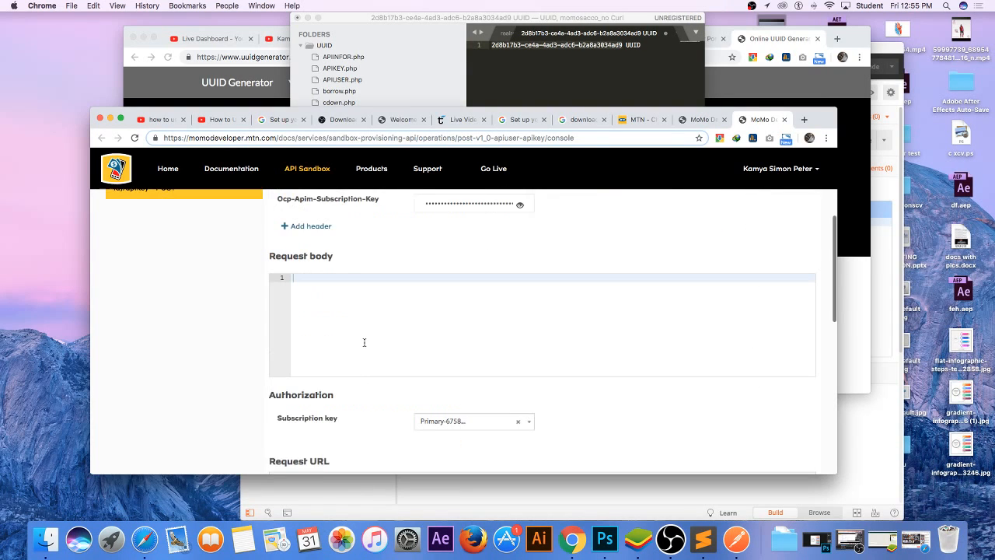
scroll(364, 342, "up", 2)
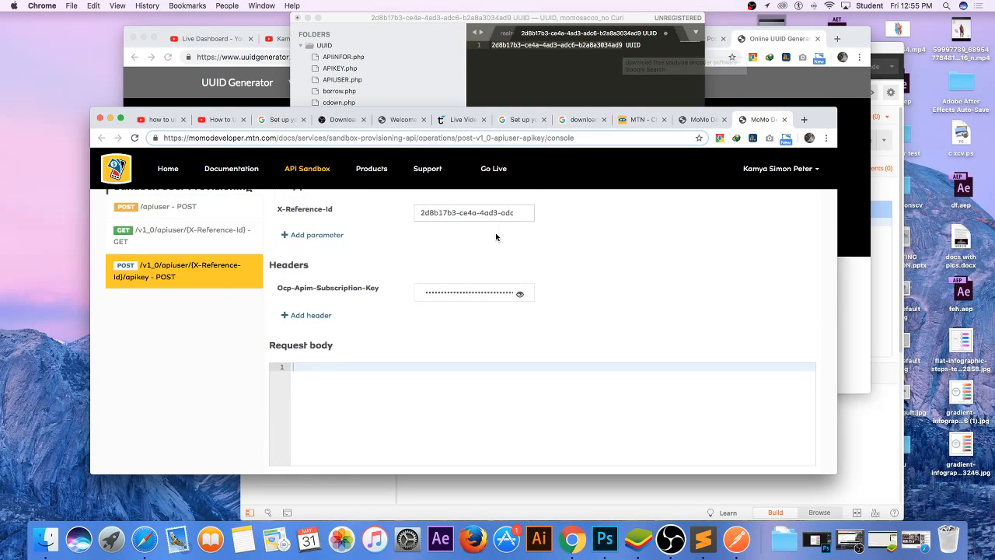
scroll(481, 248, "down", 3)
scroll(481, 248, "down", 5)
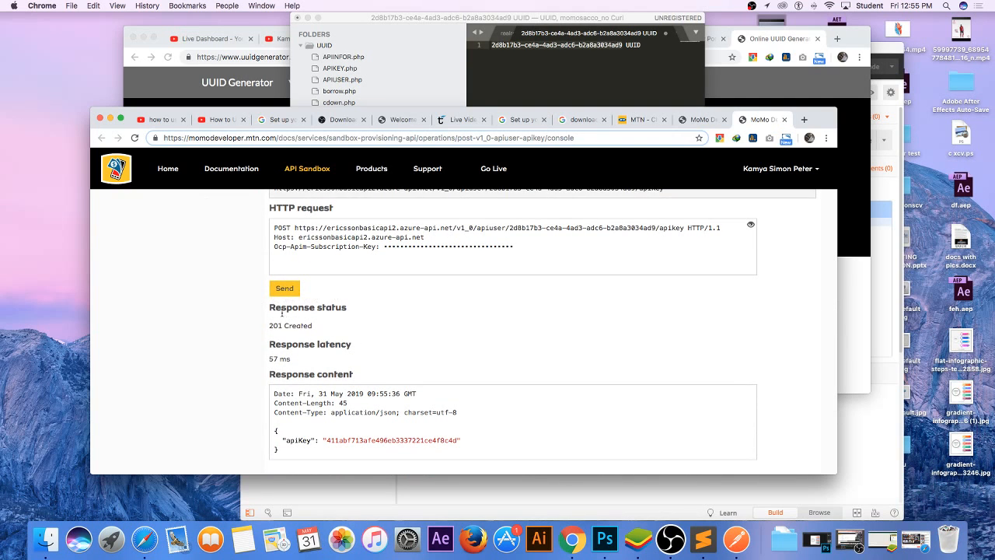
scroll(373, 335, "down", 1)
scroll(373, 335, "down", 3)
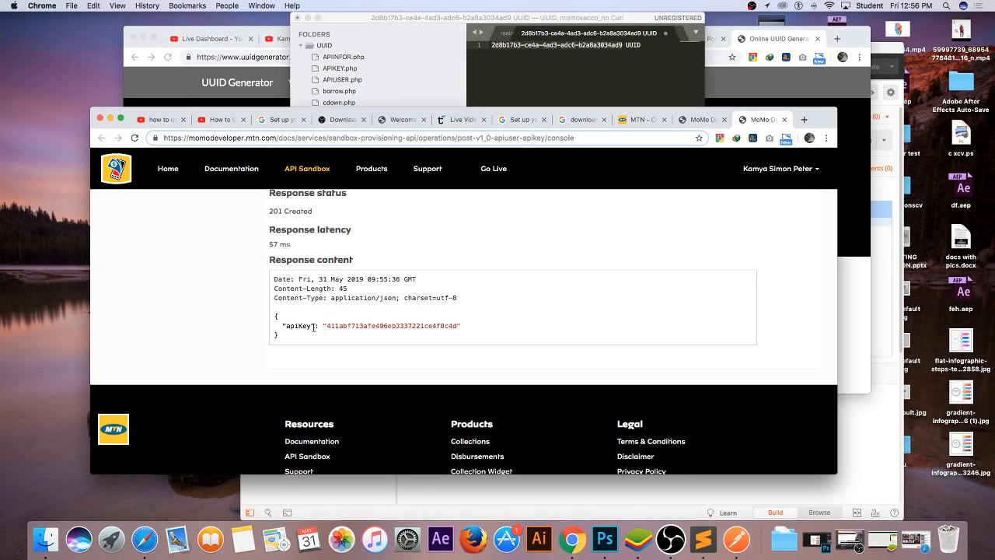
Step: Copy the apiKey name and value from the apikey response and paste them into the Sublime Text note, one blank line below the UUID
left_click_drag(283, 323, 463, 329)
right_click(463, 328)
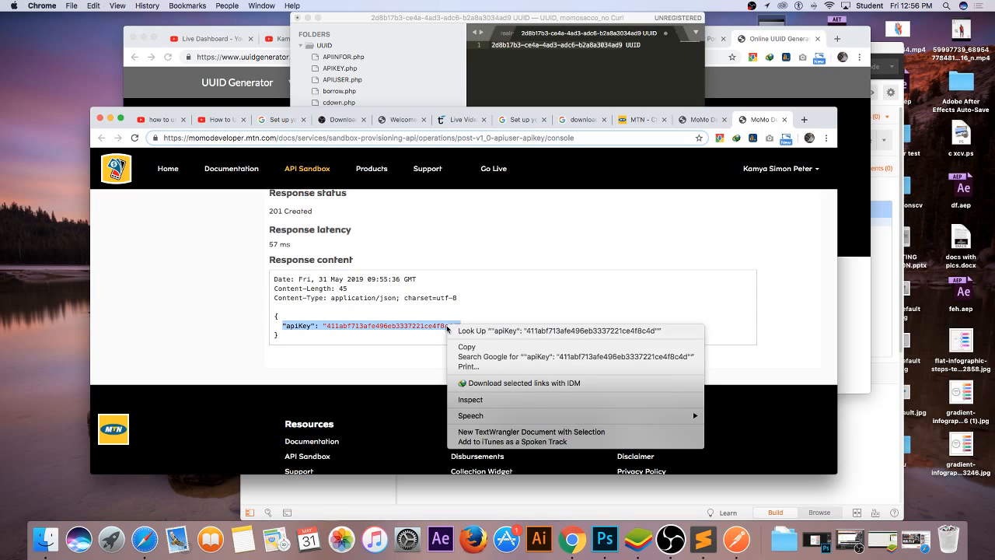
left_click(486, 345)
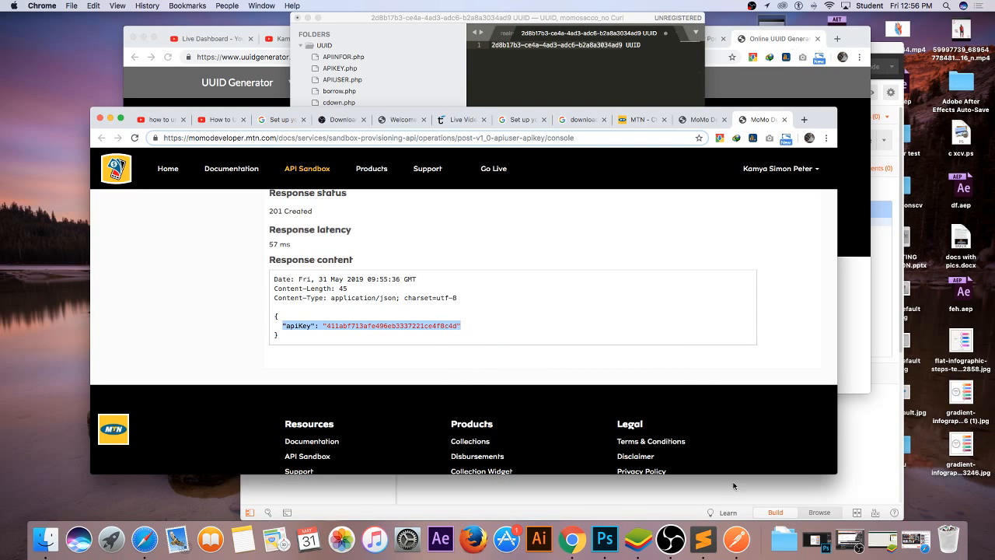
left_click(703, 539)
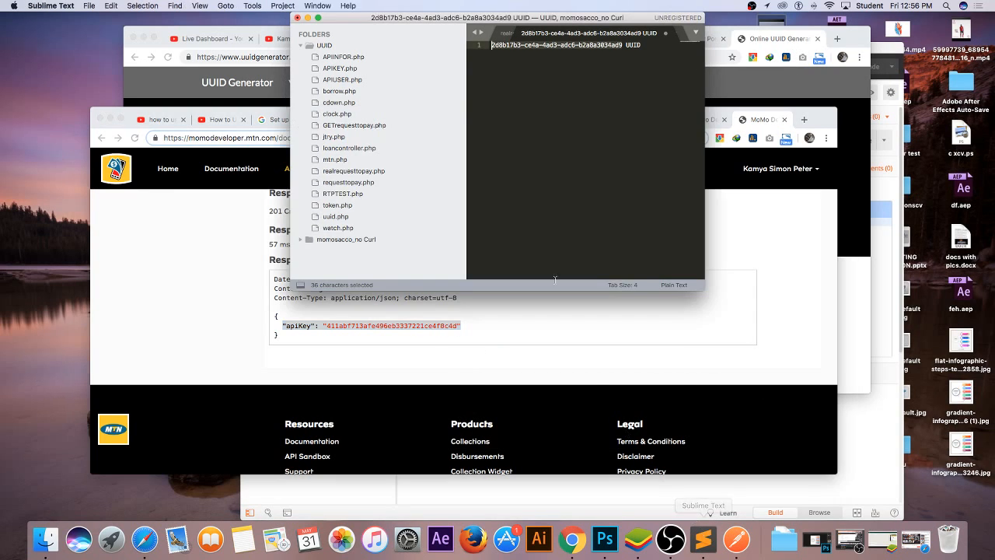
left_click(660, 49)
key("Return")
key("Return")
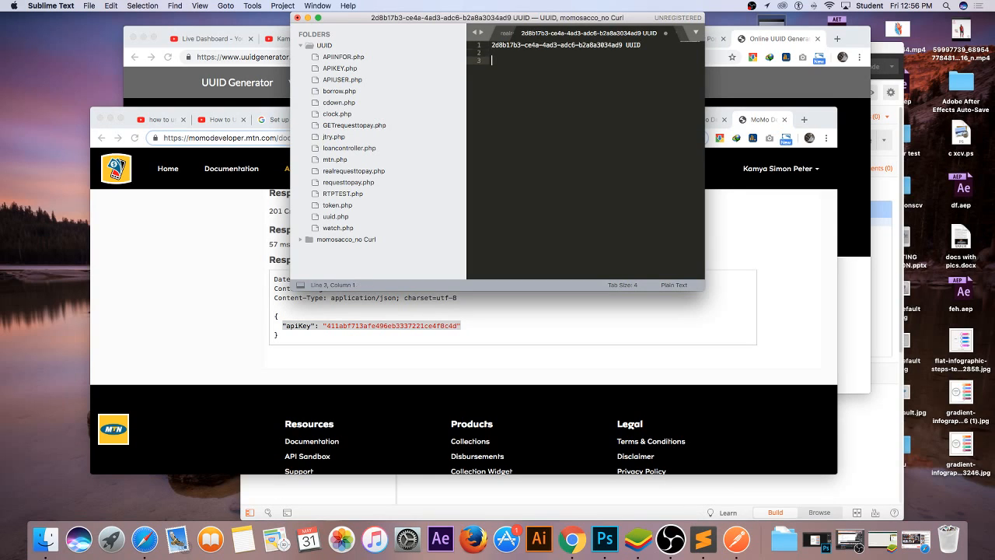
key("super+v")
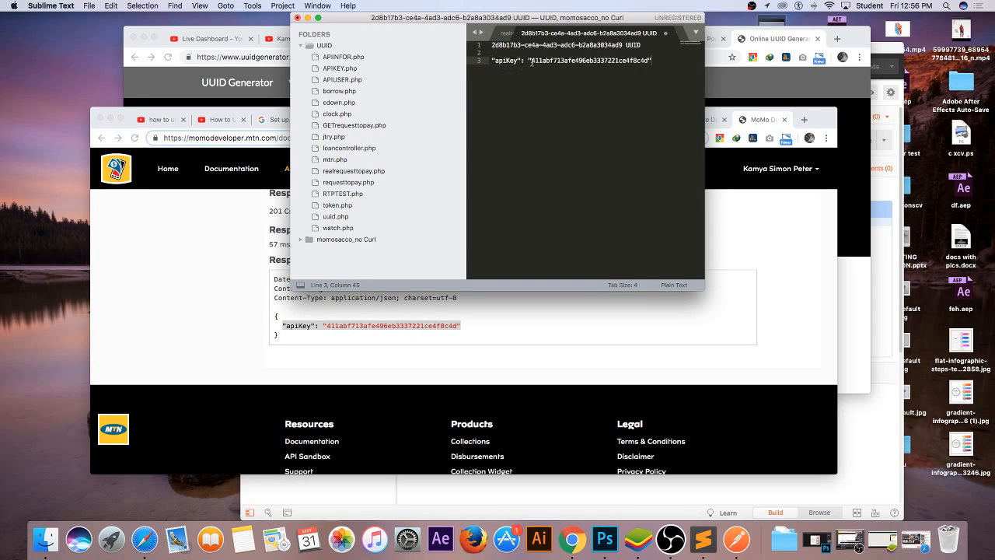
Step: Highlight the API key value and the UUID in the note to point out the two credentials
left_click_drag(531, 62, 645, 63)
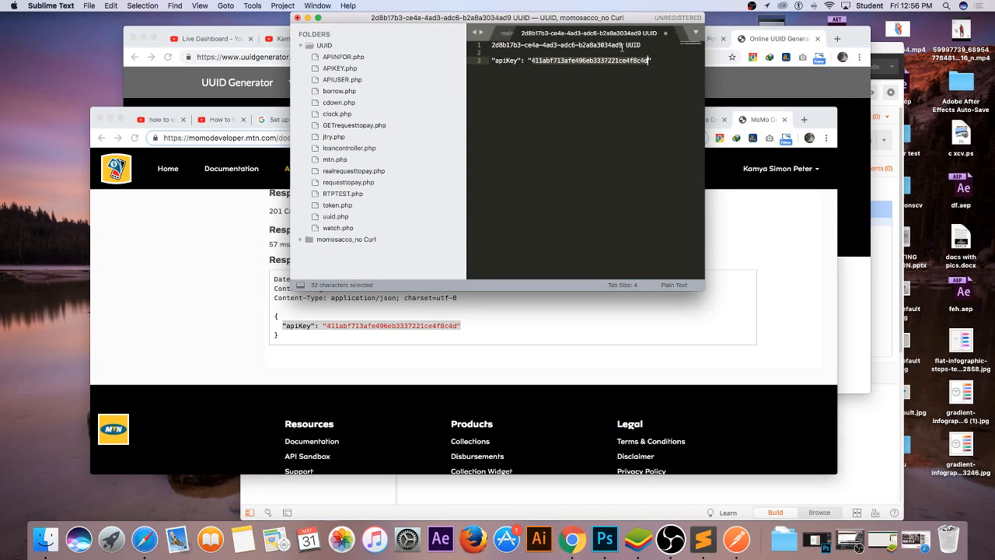
left_click_drag(624, 46, 491, 45)
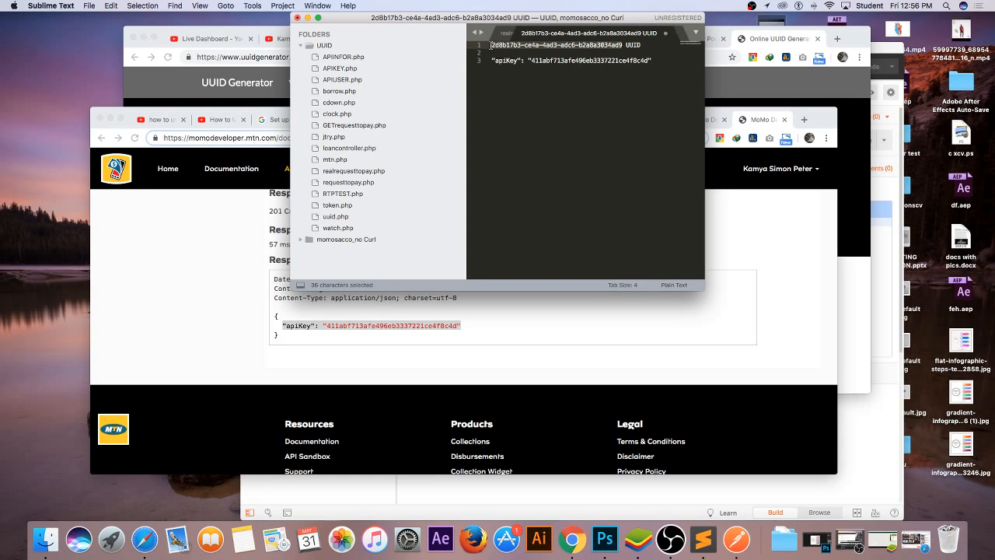
left_click_drag(530, 60, 644, 60)
Step: Switch to the MoMo developer documentation in Chrome and go from Sandbox User Provisioning to the Collection section's /requesttopay POST page
left_click(708, 59)
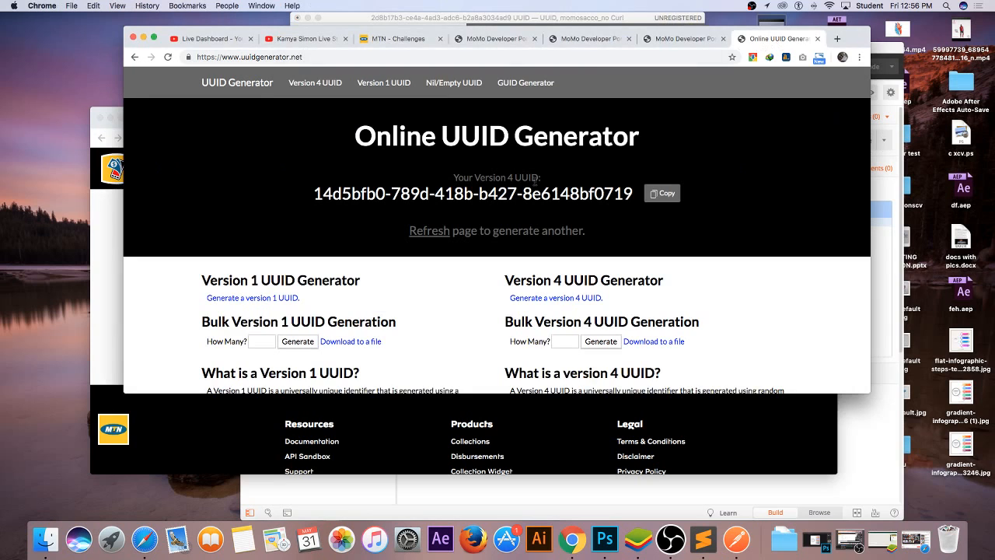
left_click(670, 39)
scroll(436, 194, "down", 3)
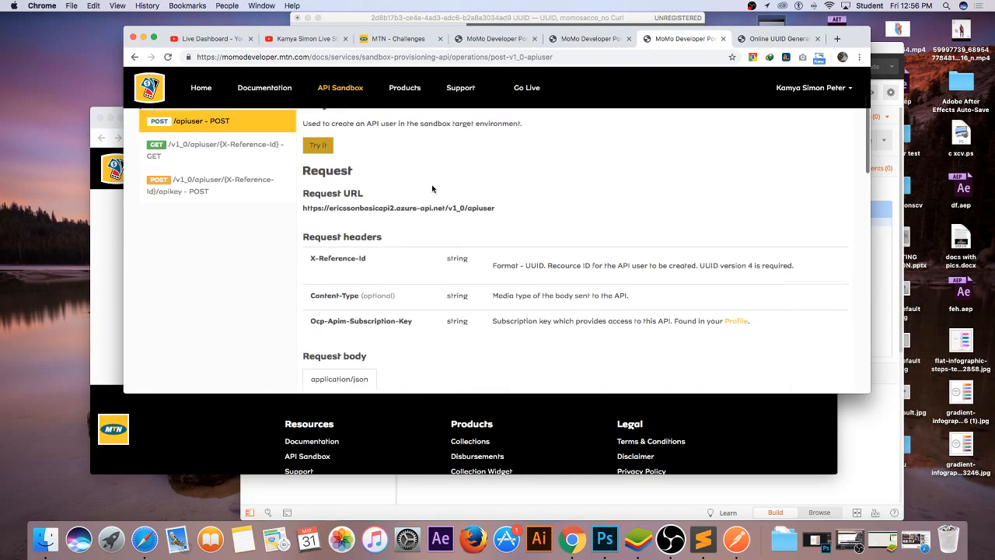
scroll(234, 196, "up", 5)
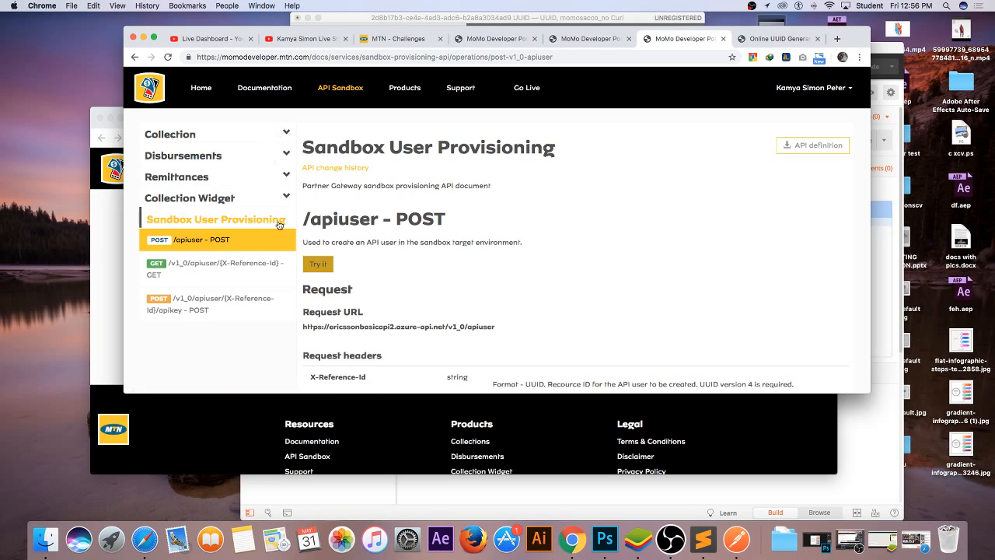
left_click(286, 135)
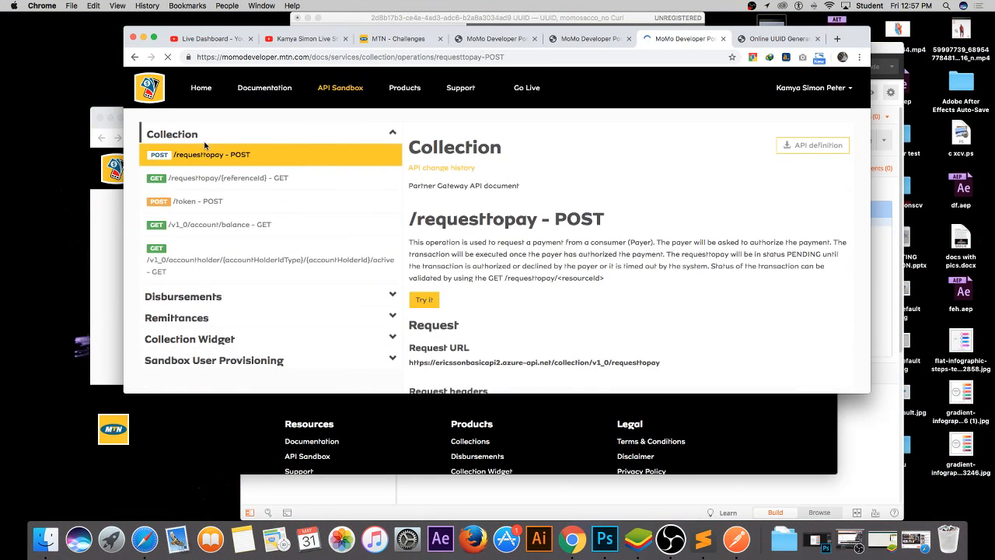
scroll(235, 210, "down", 5)
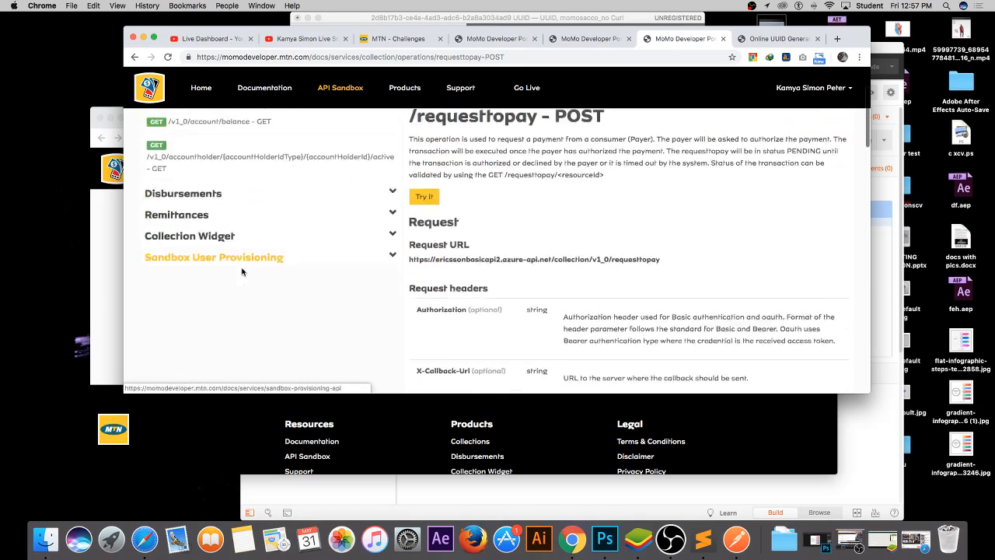
scroll(236, 210, "up", 3)
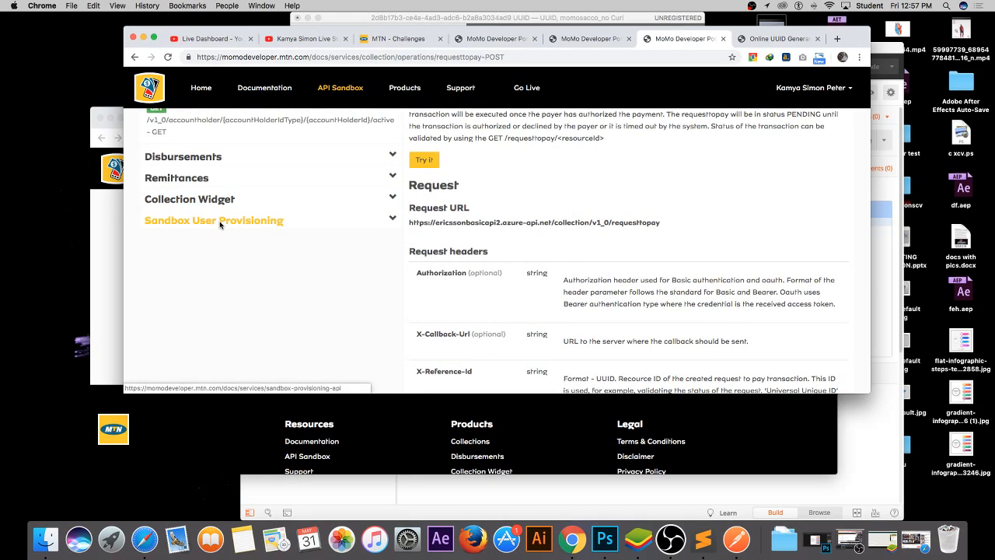
left_click(220, 224)
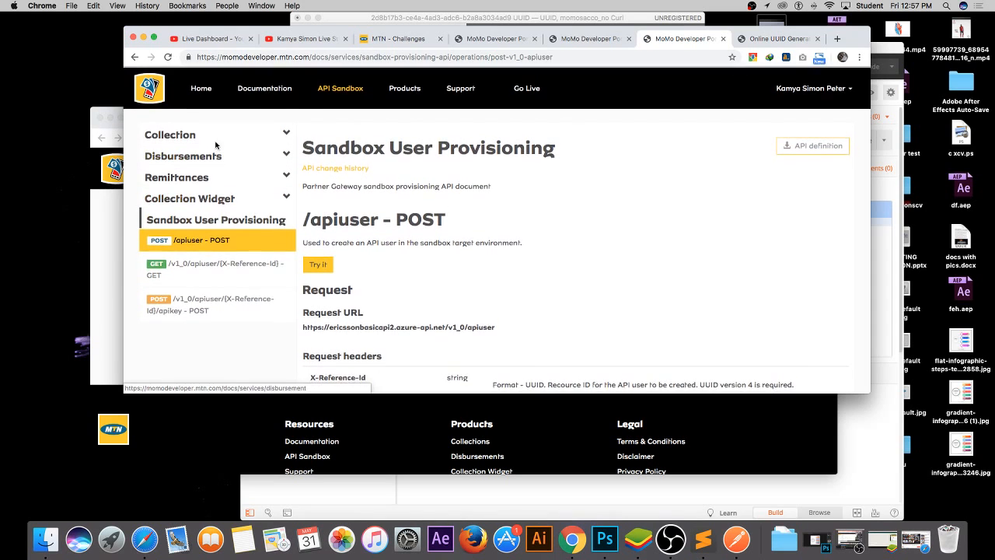
left_click(188, 135)
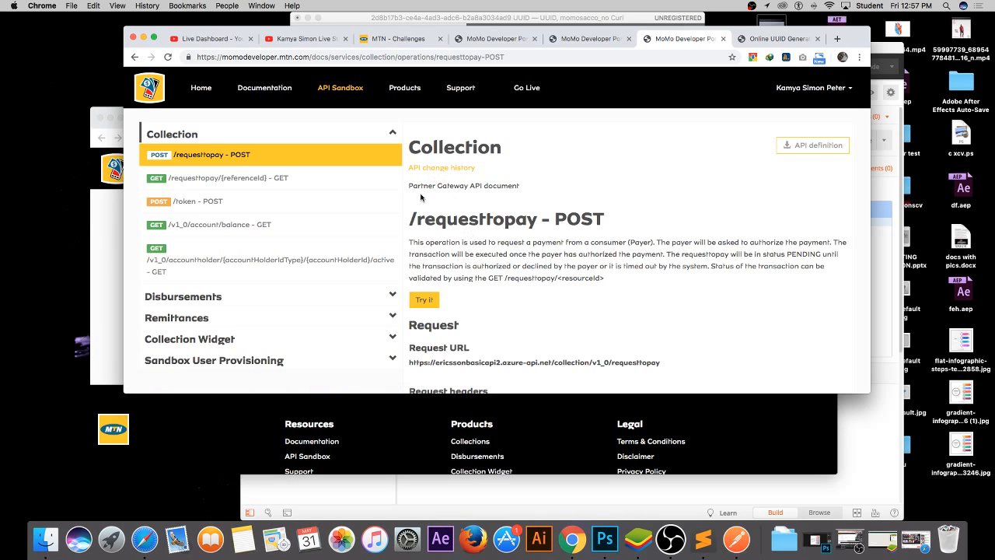
Step: Review the /requesttopay POST documentation, examining the request headers, the Bearer authorization note, the sample JSON request body and the response codes
scroll(460, 200, "down", 1)
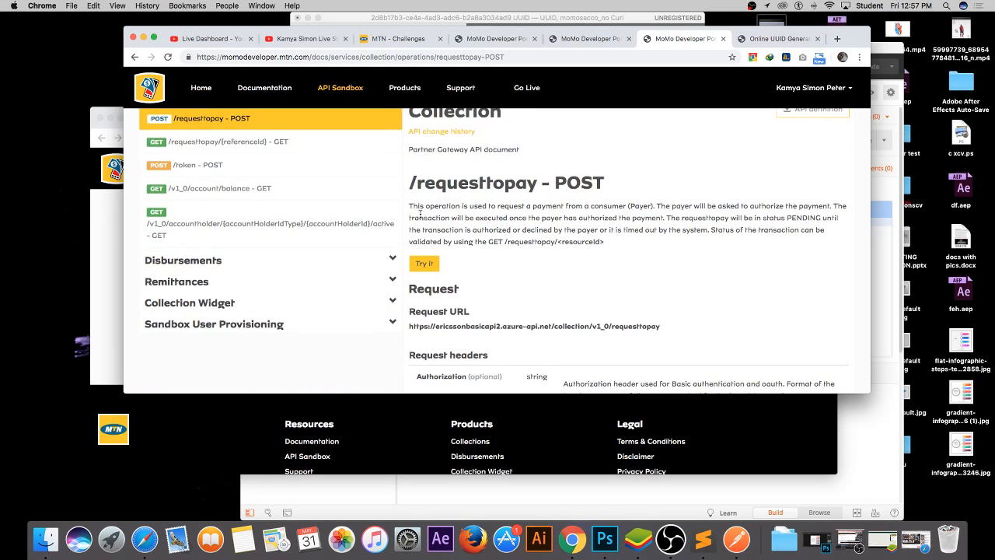
scroll(649, 220, "down", 5)
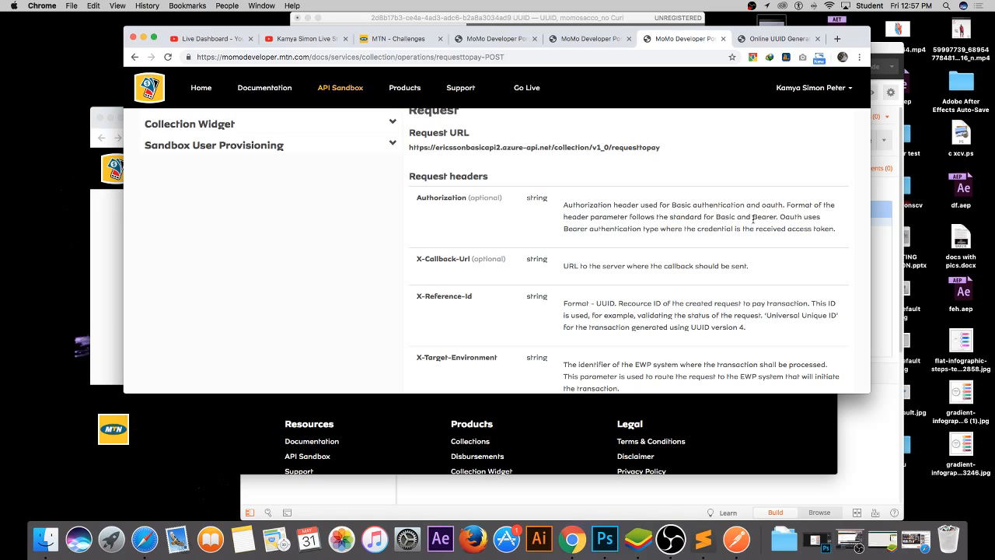
left_click_drag(752, 218, 772, 219)
scroll(593, 304, "down", 1)
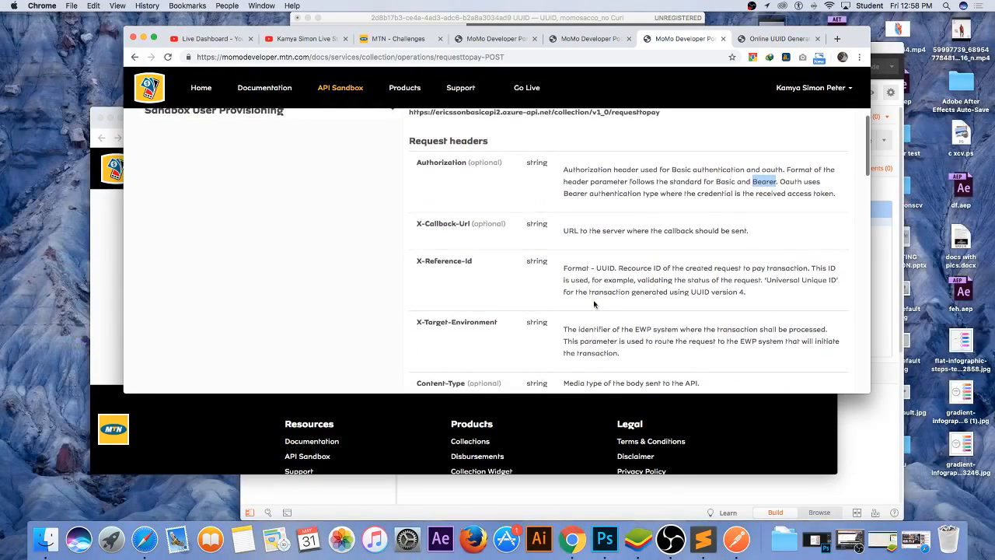
scroll(573, 281, "down", 2)
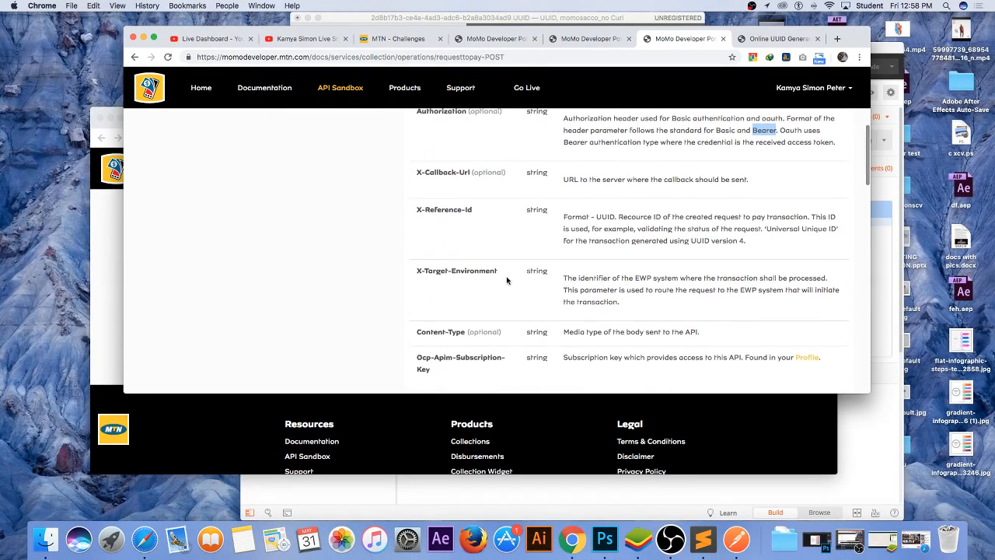
scroll(634, 286, "down", 3)
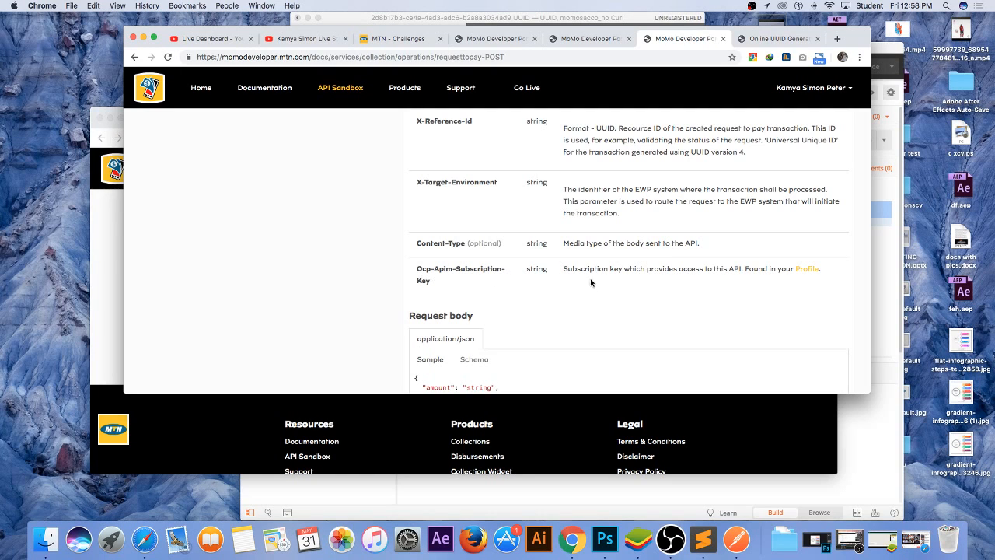
scroll(573, 282, "down", 3)
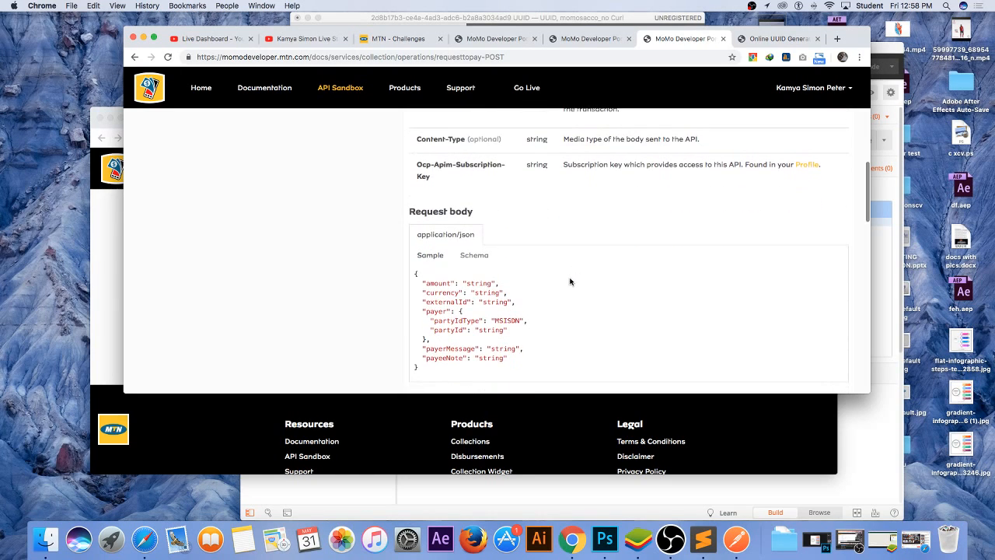
scroll(497, 260, "down", 1)
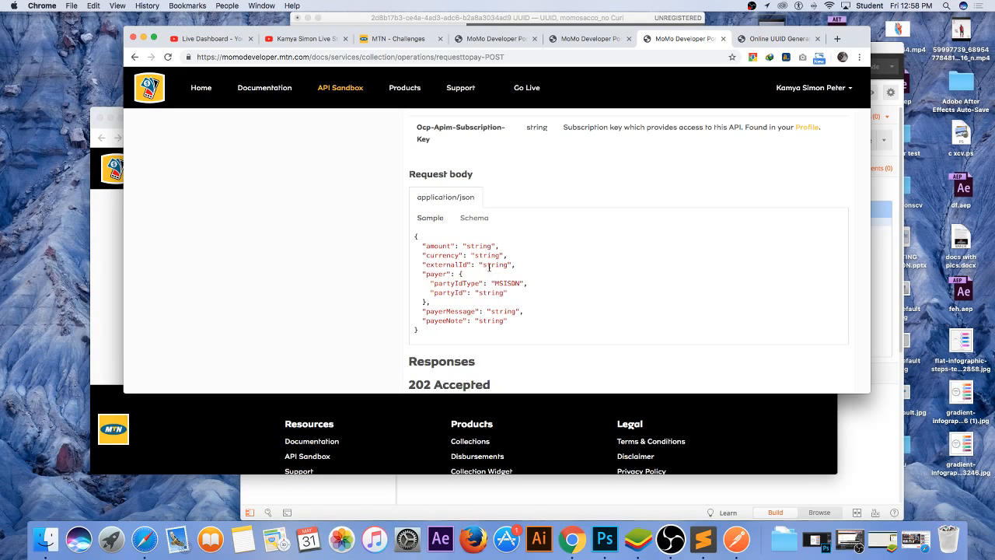
scroll(494, 264, "up", 1)
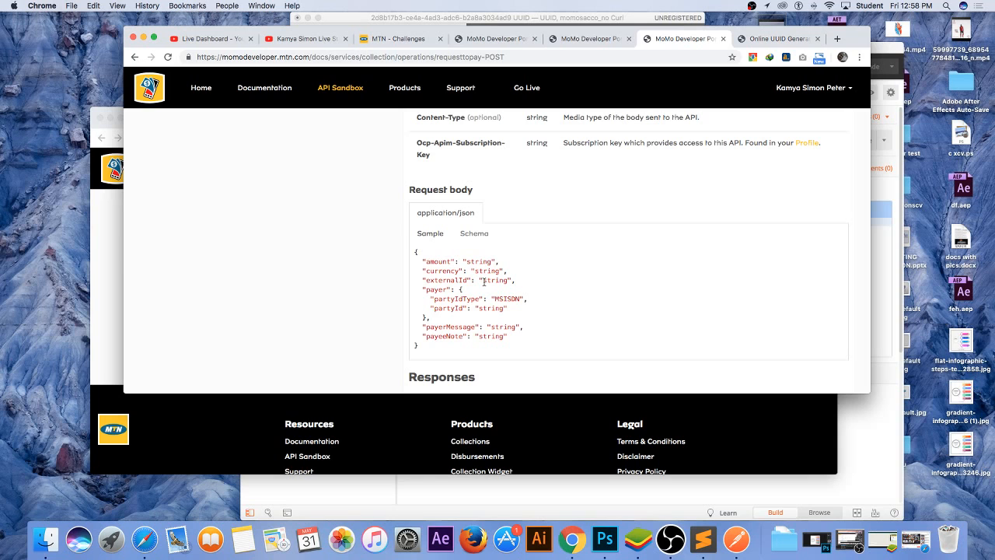
scroll(496, 307, "up", 5)
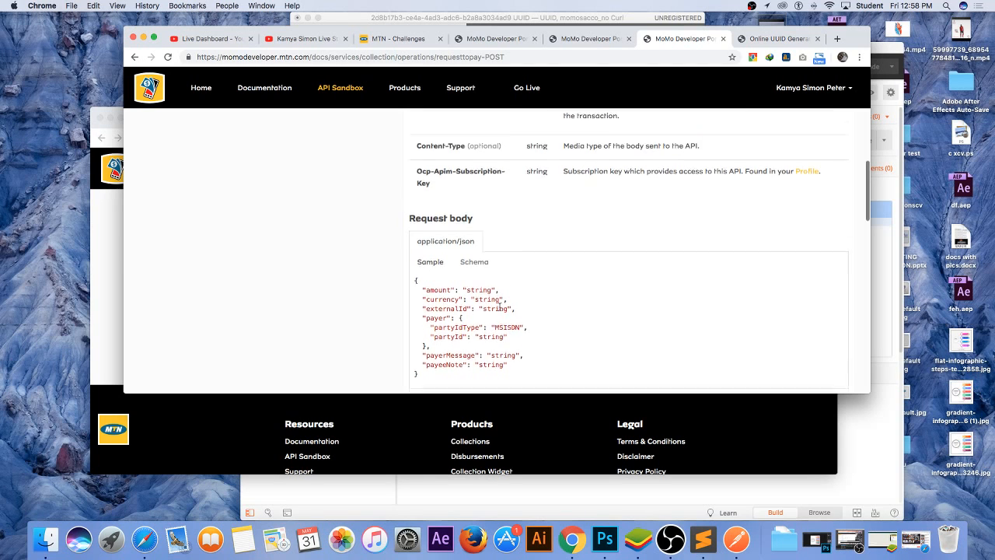
scroll(484, 222, "down", 10)
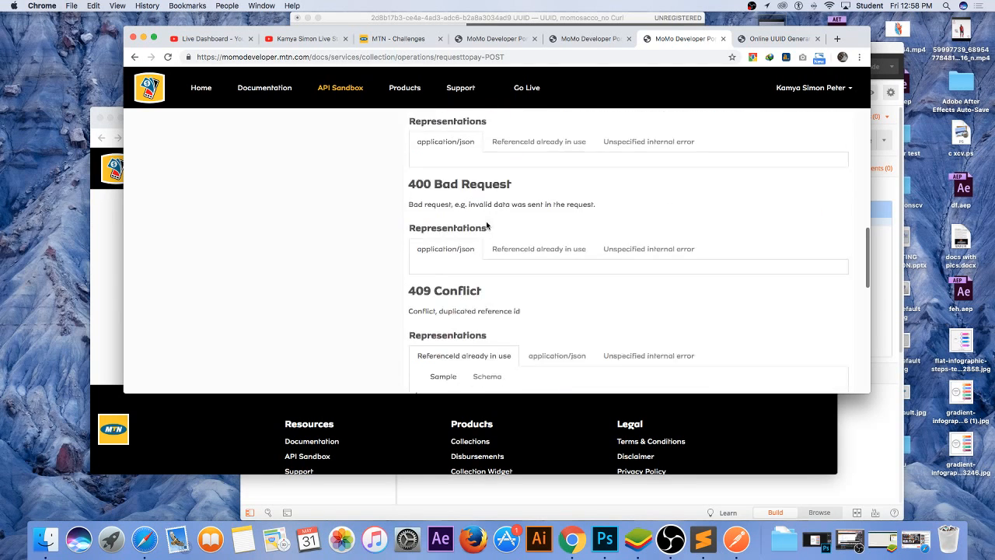
scroll(482, 211, "up", 3)
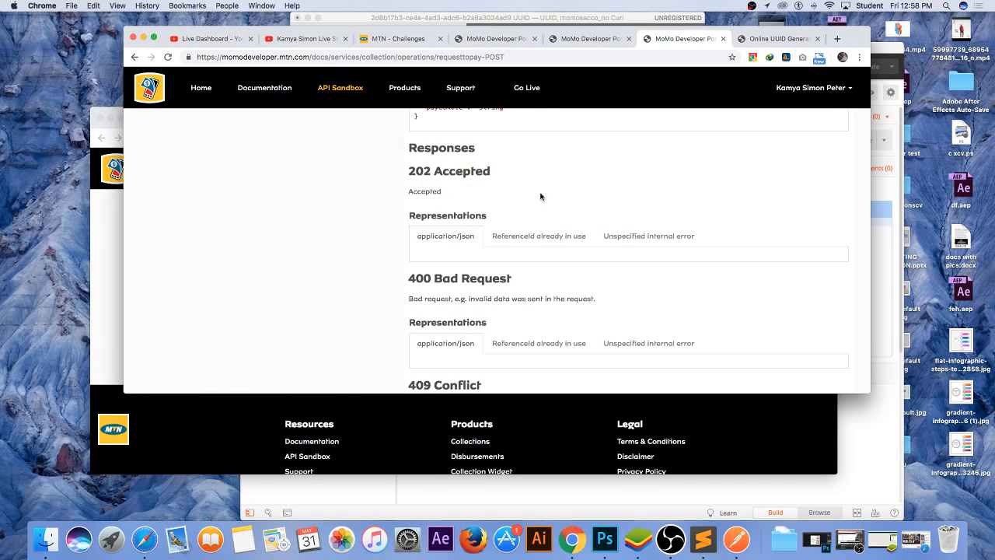
scroll(537, 195, "up", 5)
scroll(533, 198, "up", 15)
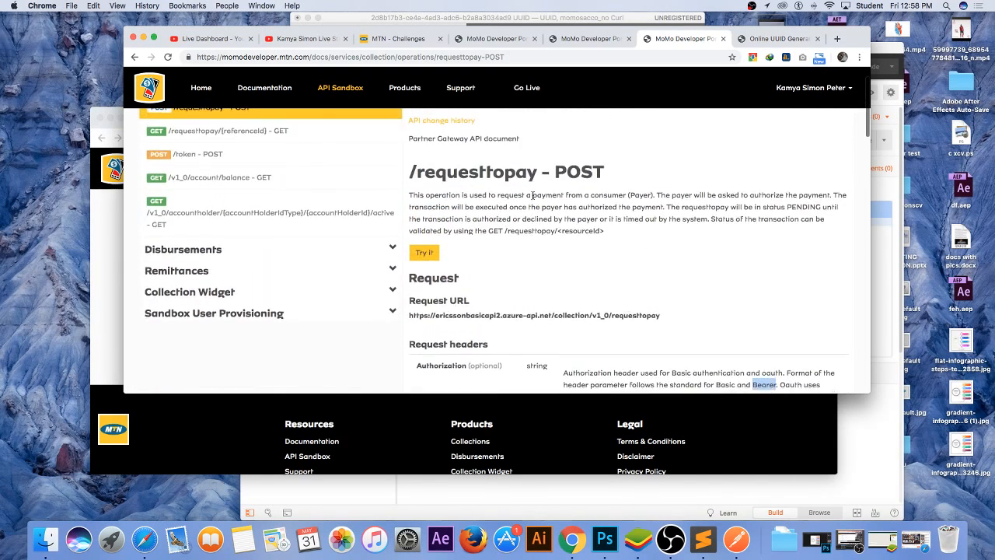
Step: Open the /requesttopay POST operation's Try it console in a new browser tab and switch to it
right_click(439, 247)
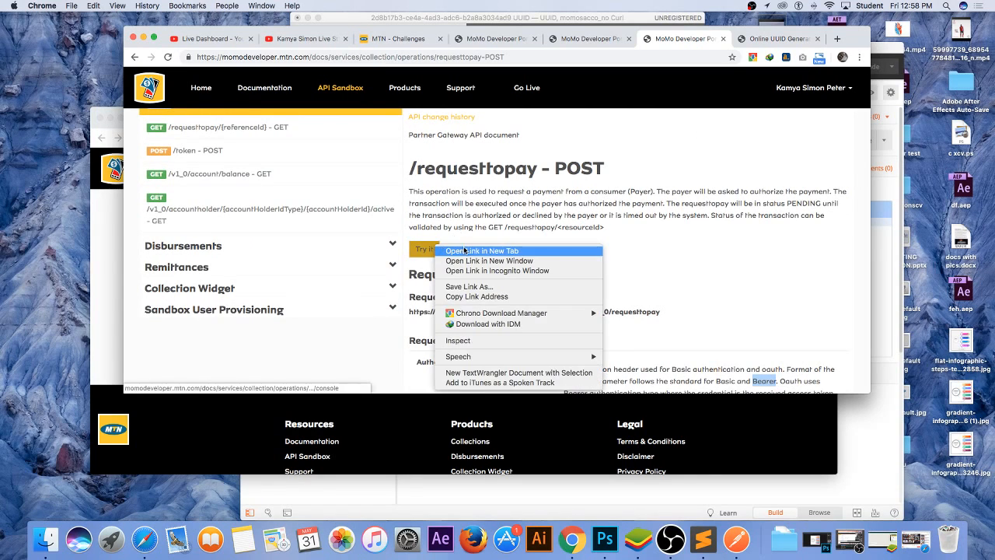
left_click(466, 250)
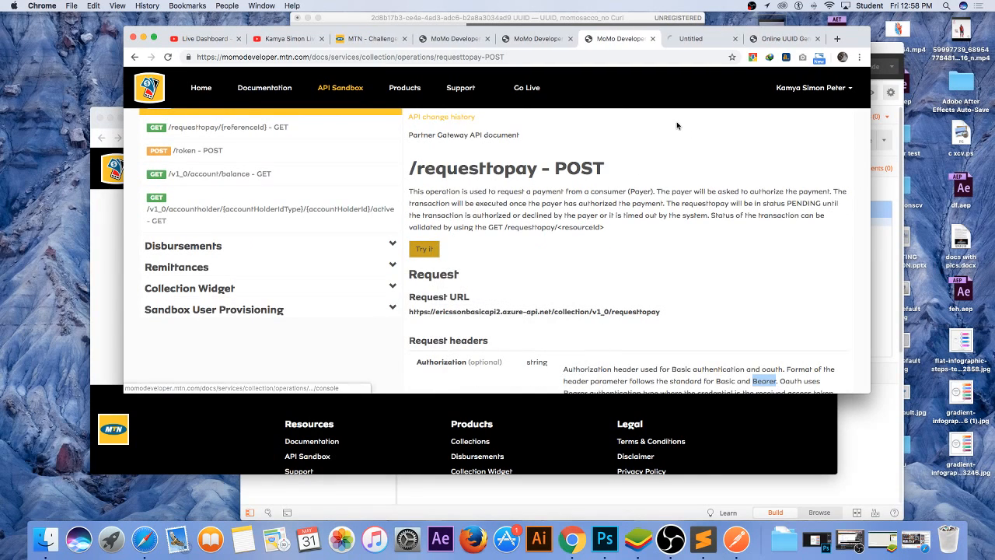
left_click(692, 39)
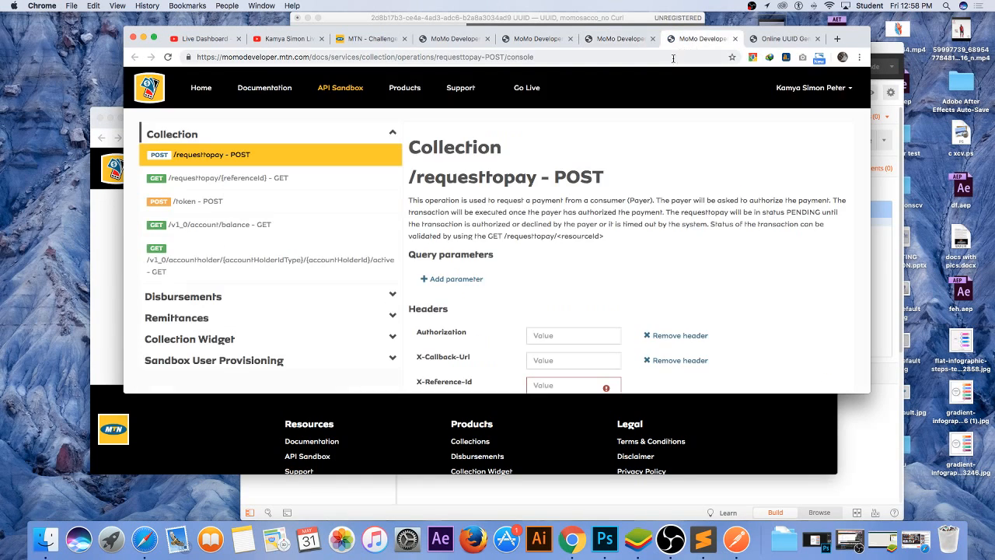